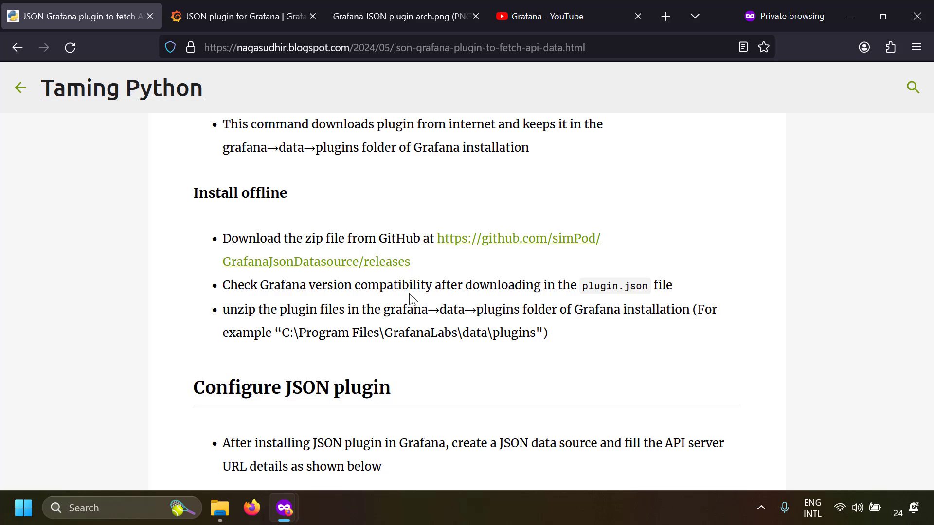
# - In Grafana, search the available new connections for "json" and open the JSON data source plugin
pyautogui.scroll(5, 438, 122)
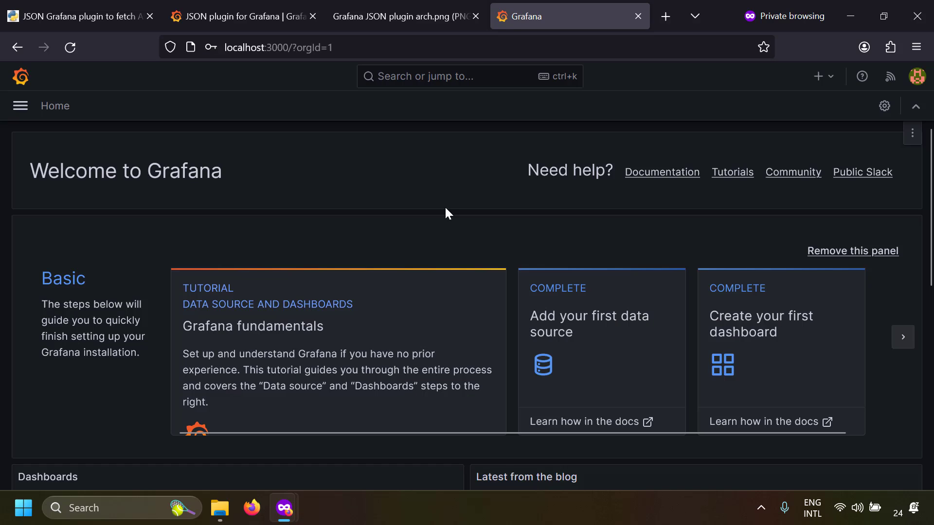
pyautogui.click(14, 116)
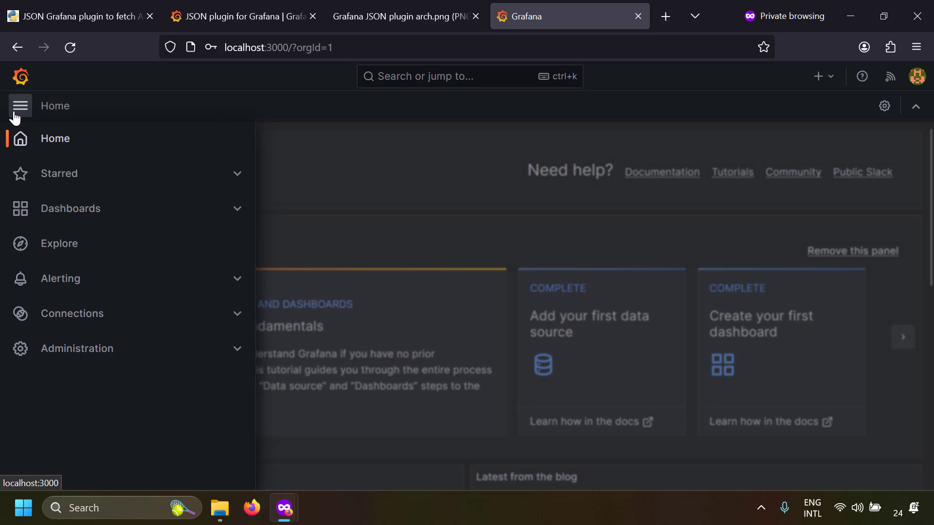
pyautogui.click(77, 315)
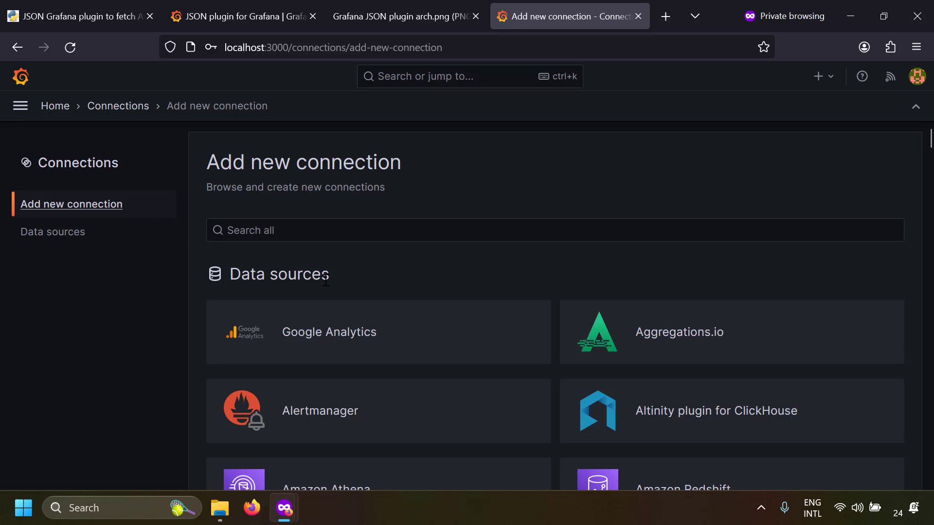
pyautogui.click(308, 236)
pyautogui.write('json')
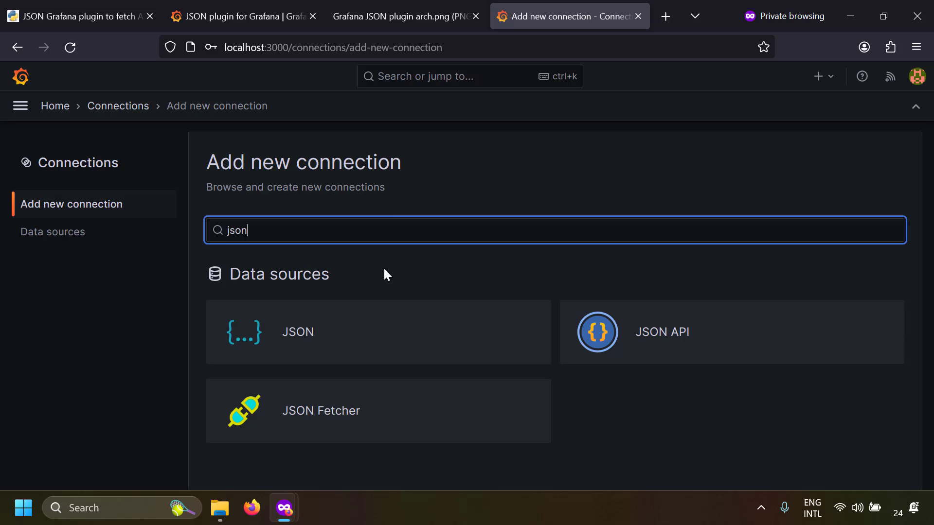
pyautogui.click(376, 327)
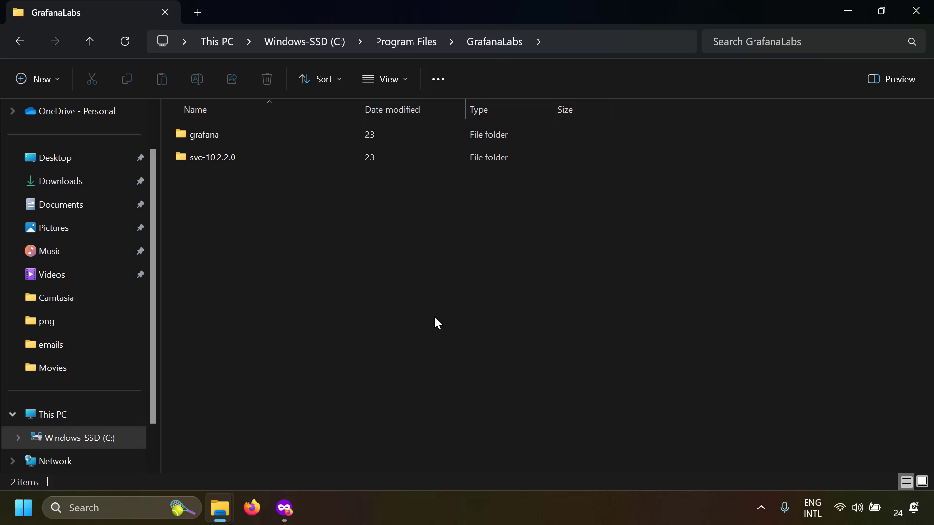
# - Open the GrafanaLabs\grafana\bin folder and review the command grafana-cli.exe plugins install simpod-json-datasource in a command prompt there
pyautogui.doubleClick(243, 138)
pyautogui.click(245, 134)
pyautogui.doubleClick(246, 139)
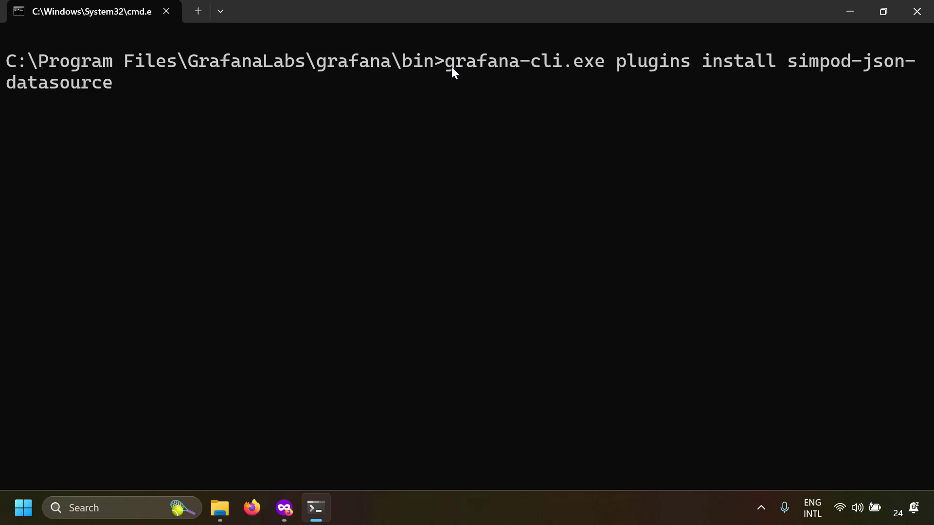
pyautogui.moveTo(451, 66); pyautogui.dragTo(141, 84)
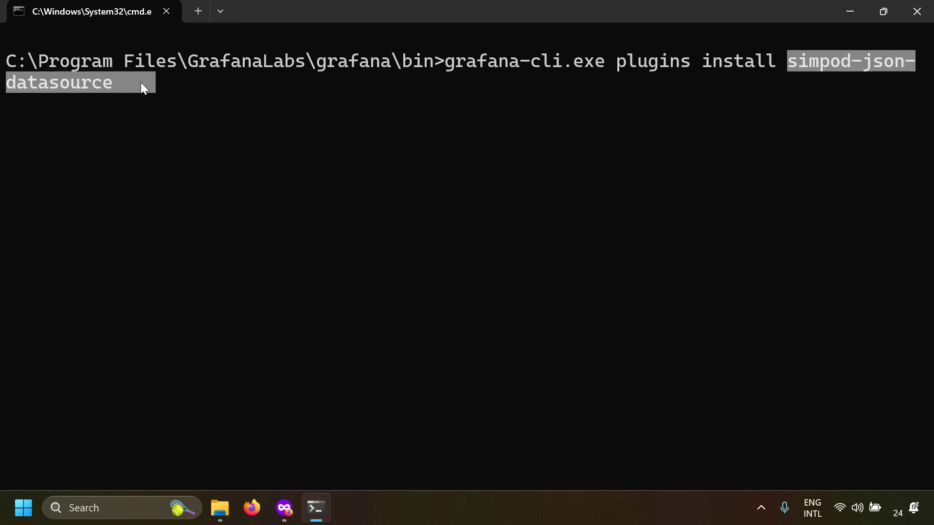
pyautogui.click(187, 157)
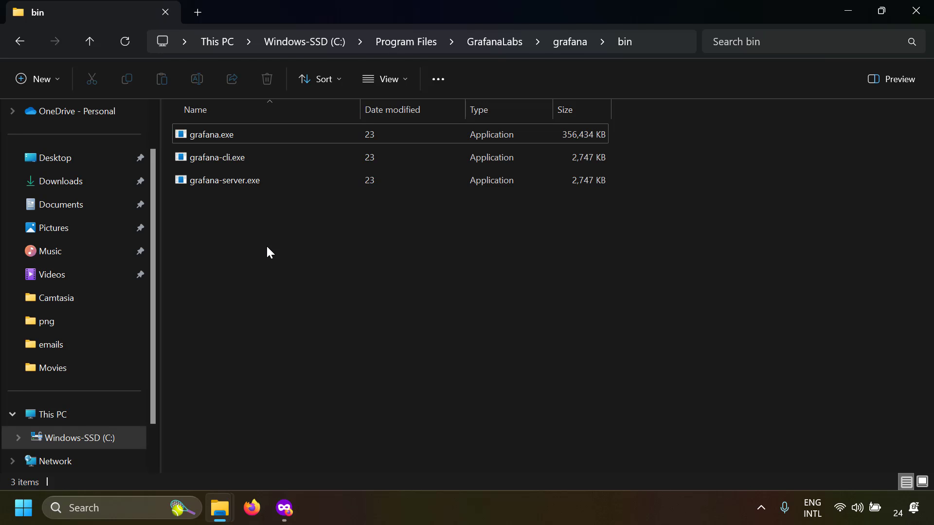
# - Find simpod-json-datasource-0.6.3.zip on the plugin's GitHub releases page, then check the simpod-json-datasource folder inside the downloaded zip in File Explorer
pyautogui.hotkey('alt', 'Tab')
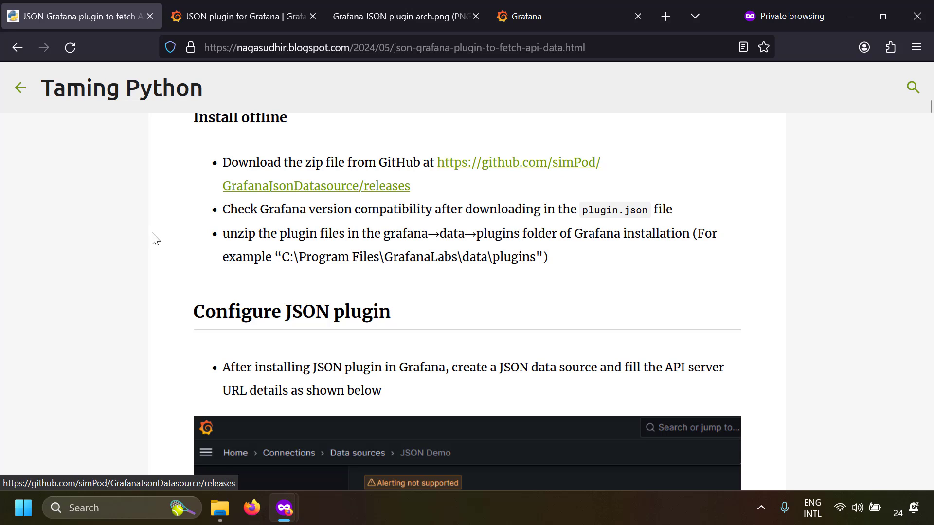
pyautogui.click(360, 193)
pyautogui.scroll(-15, 298, 257)
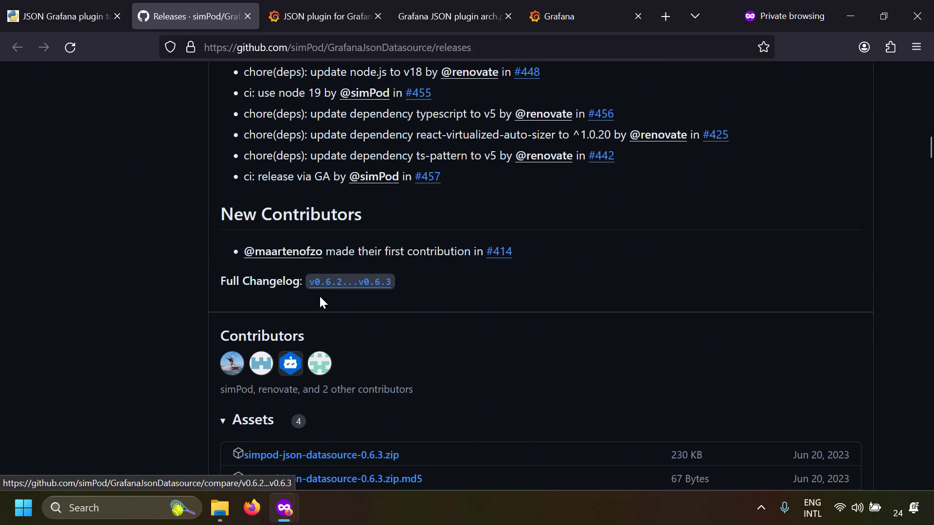
pyautogui.scroll(-5, 319, 295)
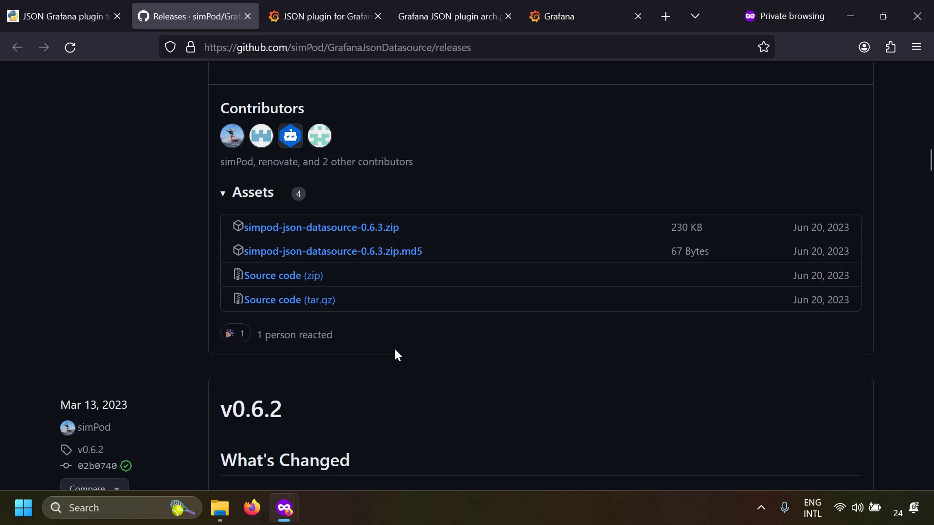
pyautogui.hotkey('alt', 'Tab')
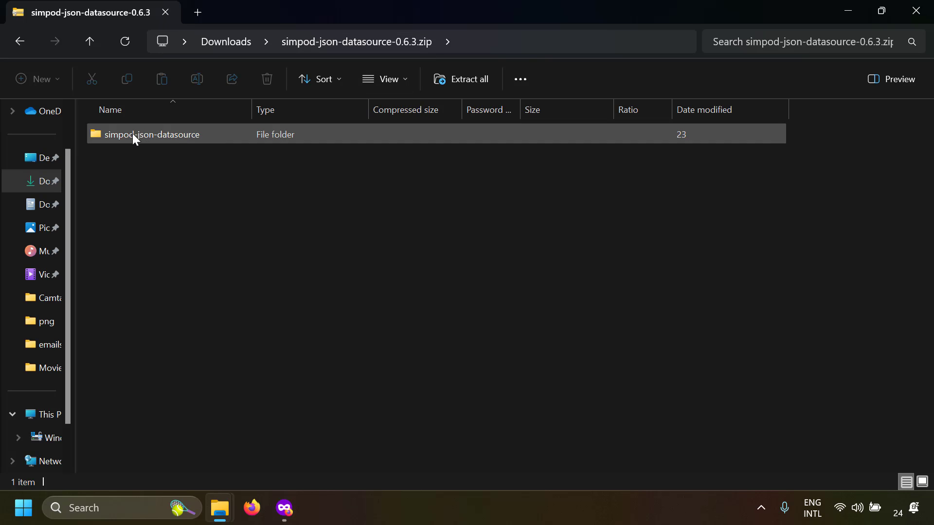
pyautogui.click(214, 138)
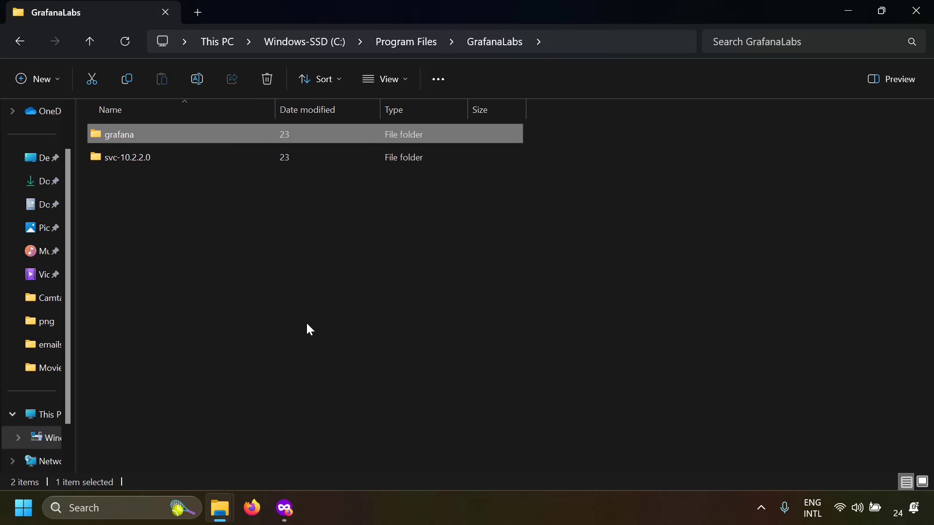
# - Open the simpod-json-datasource folder under GrafanaLabs\grafana\data\plugins to check the installed plugin files
pyautogui.click(272, 290)
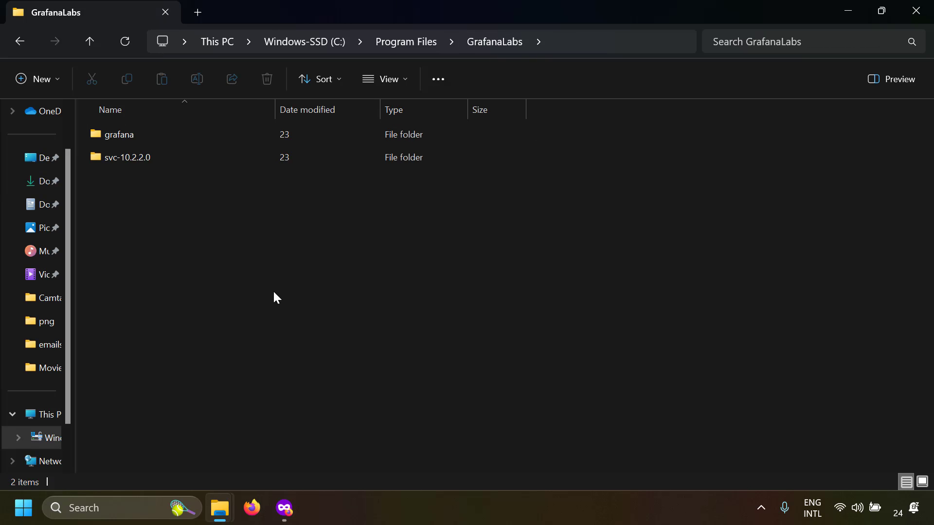
pyautogui.doubleClick(131, 141)
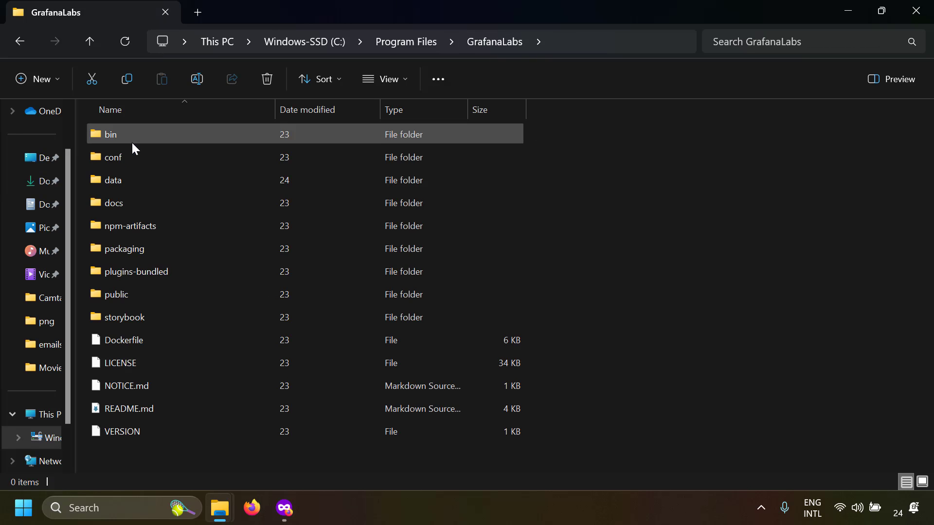
pyautogui.doubleClick(135, 188)
pyautogui.doubleClick(129, 203)
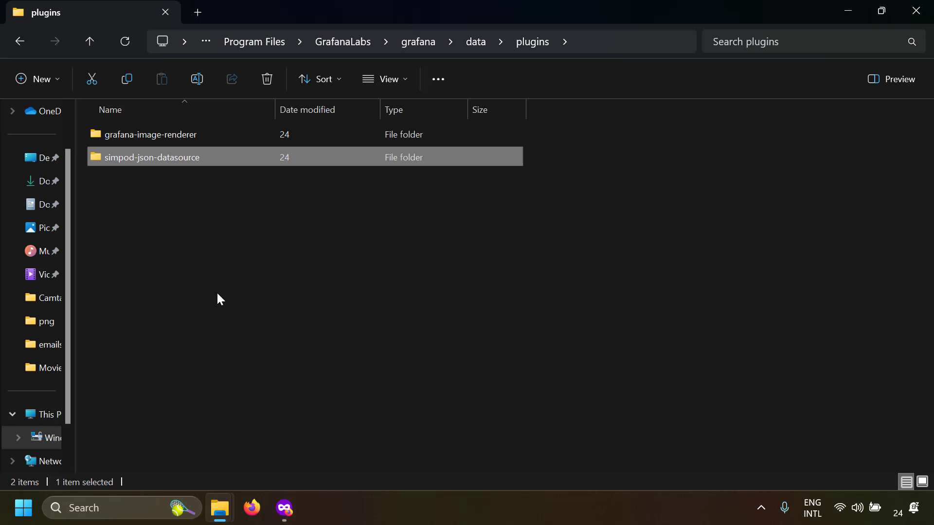
pyautogui.click(218, 294)
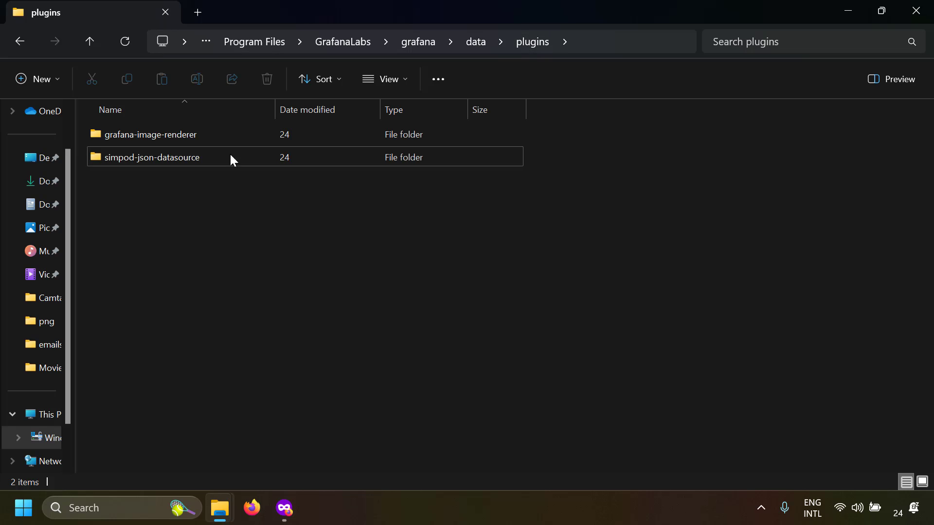
pyautogui.doubleClick(216, 156)
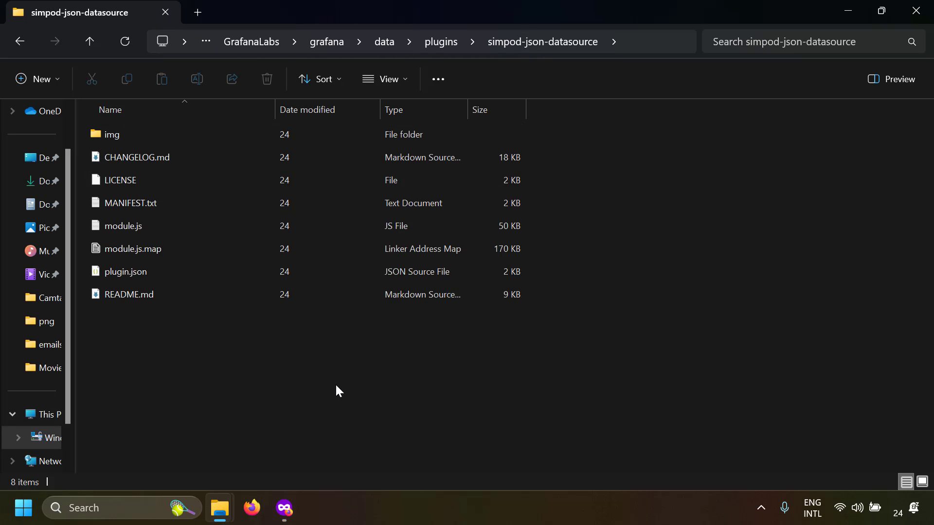
# - Switch back to Grafana in the browser and add a new data source of type JSON from the Data sources page
pyautogui.hotkey('alt', 'Tab')
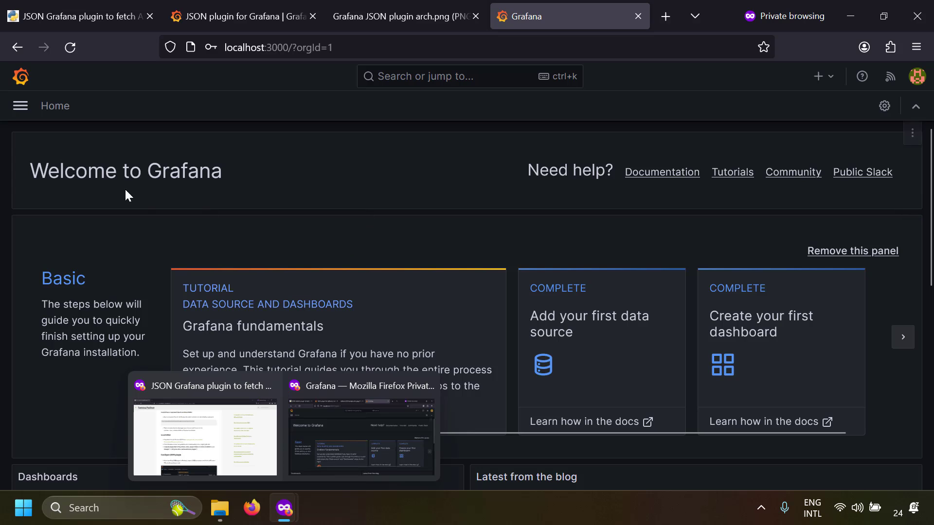
pyautogui.click(18, 107)
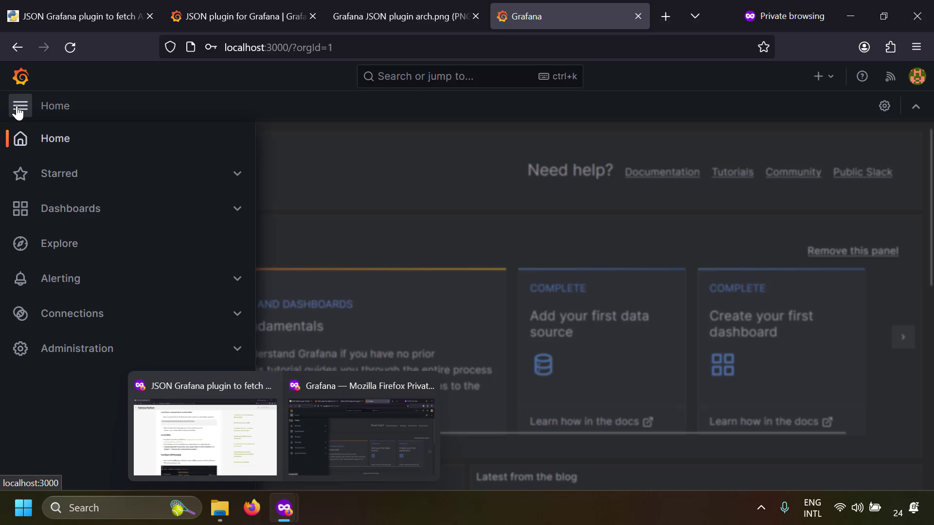
pyautogui.click(73, 315)
pyautogui.click(88, 231)
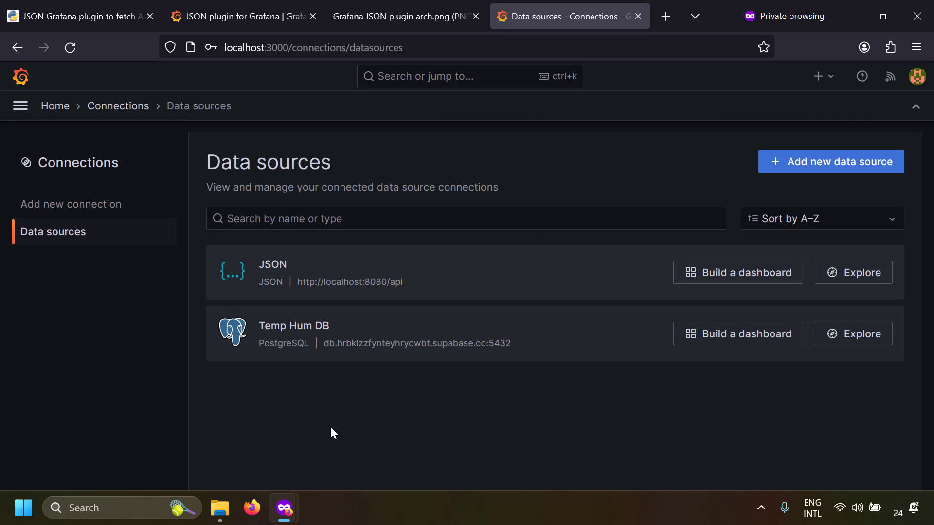
pyautogui.click(813, 167)
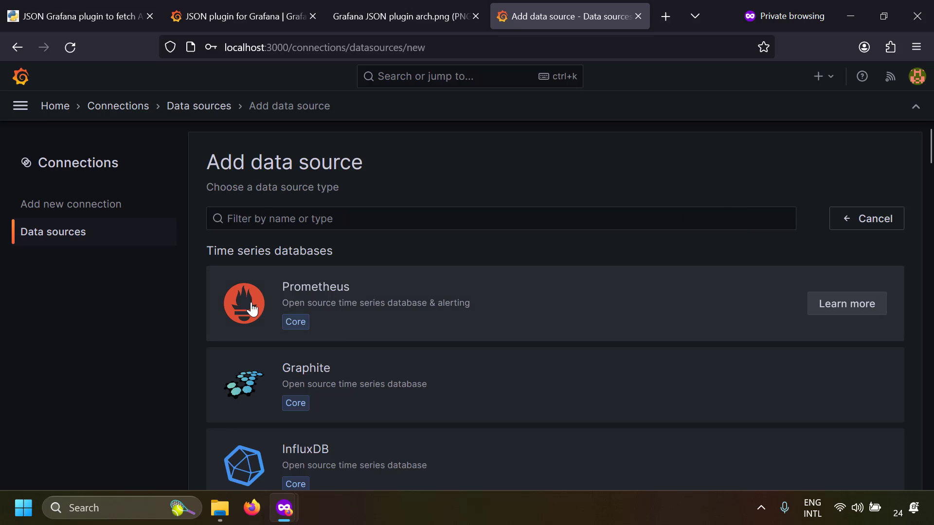
pyautogui.click(338, 224)
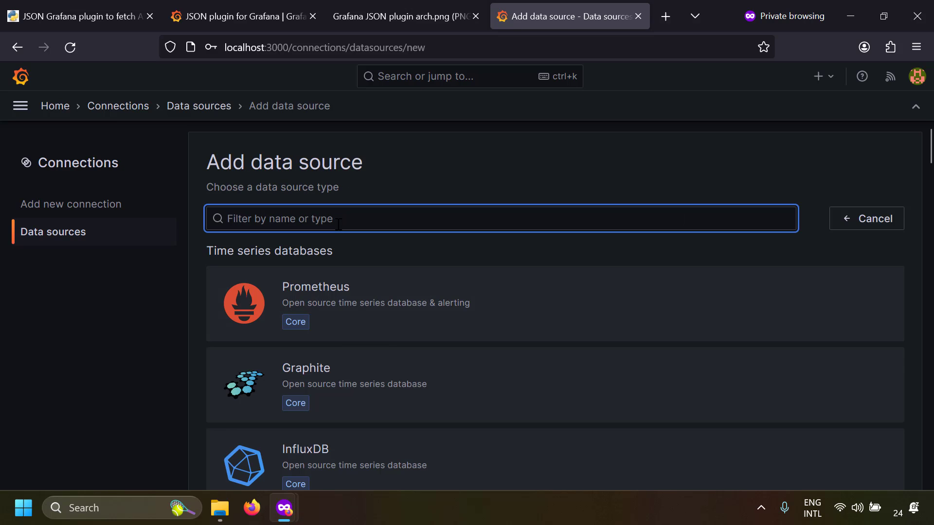
pyautogui.write('json')
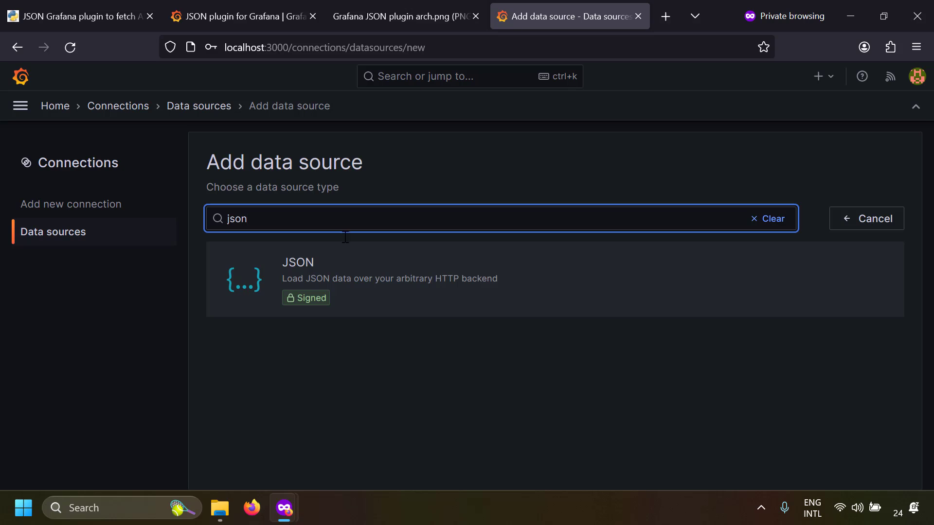
pyautogui.click(372, 293)
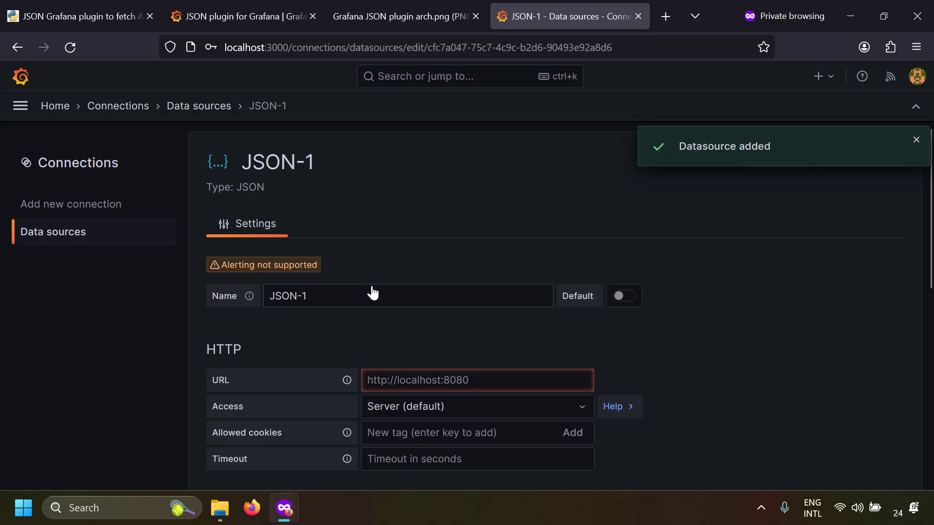
pyautogui.moveTo(340, 296); pyautogui.dragTo(192, 289)
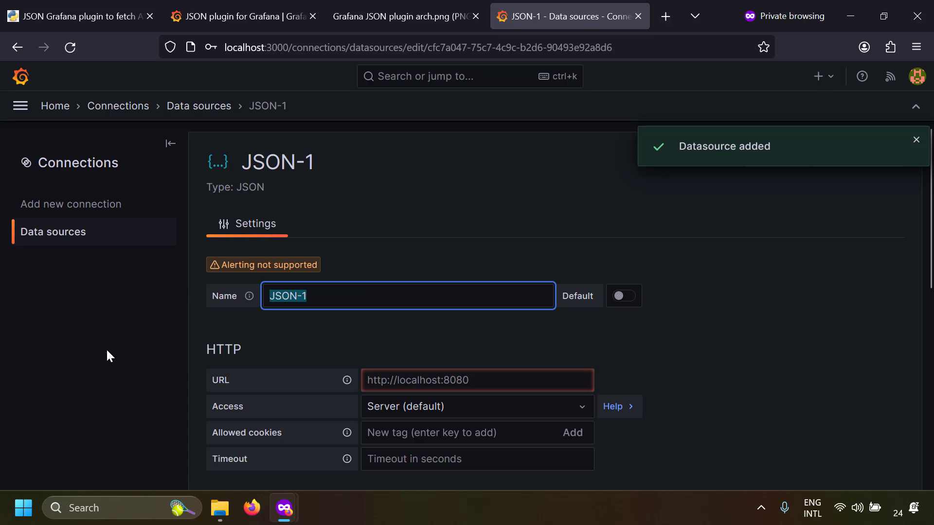
pyautogui.click(813, 319)
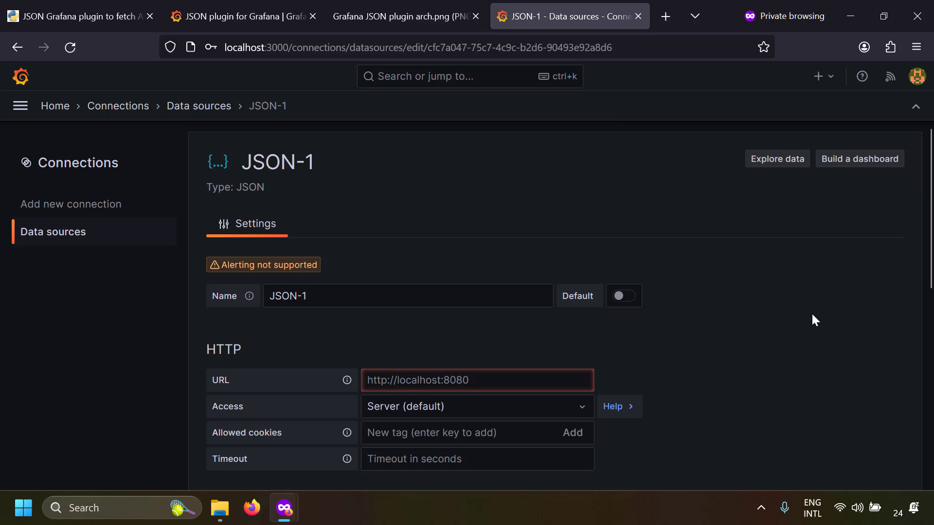
pyautogui.scroll(-3, 815, 320)
pyautogui.click(530, 237)
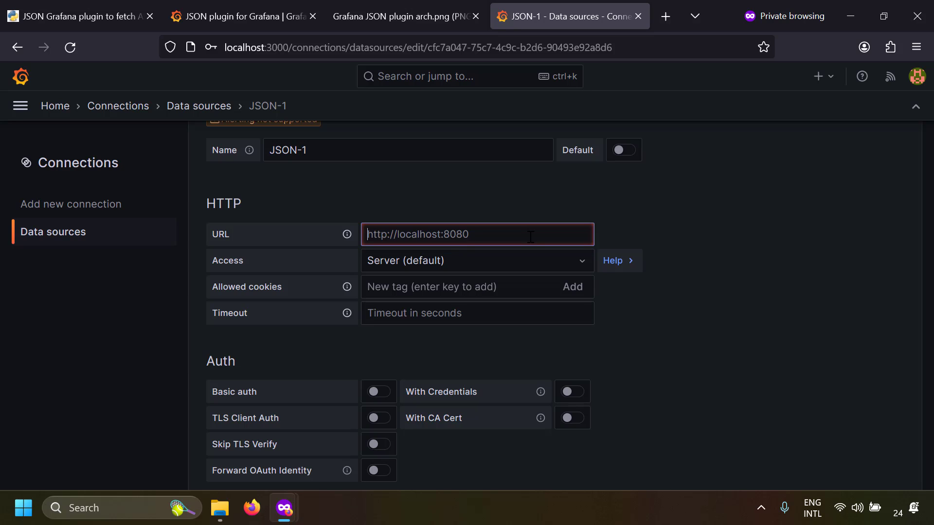
pyautogui.write('http://localhost:8080/api')
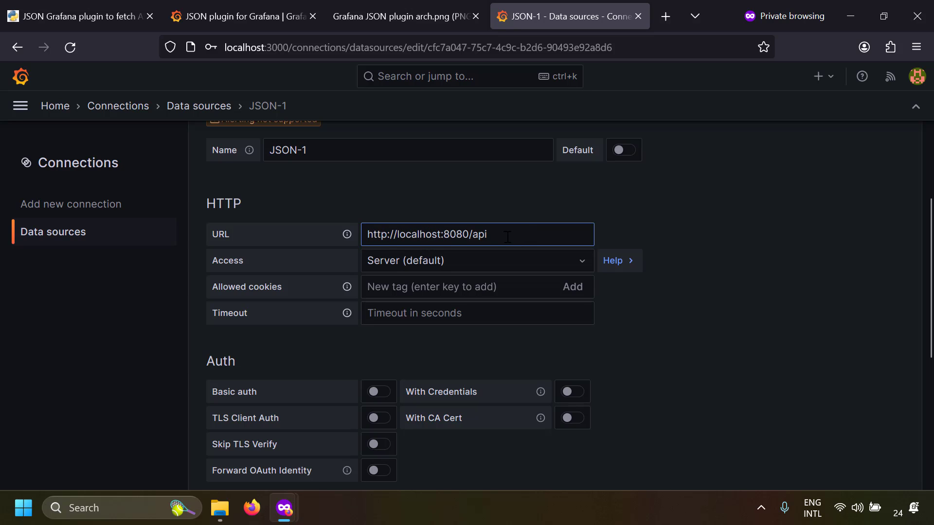
pyautogui.click(715, 286)
# - Try out the Basic auth, TLS Client Auth and Skip TLS Verify options, switching each back off
pyautogui.scroll(-2, 715, 286)
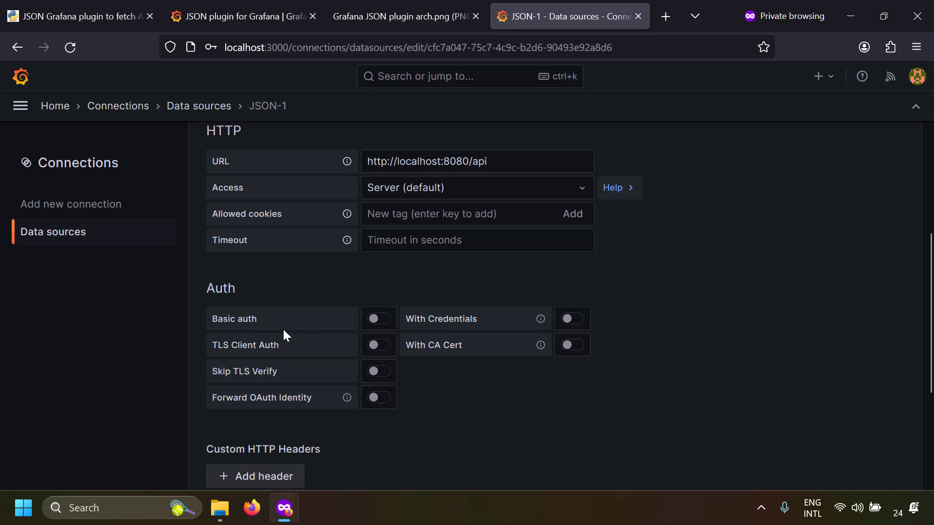
pyautogui.click(384, 320)
pyautogui.scroll(-3, 360, 372)
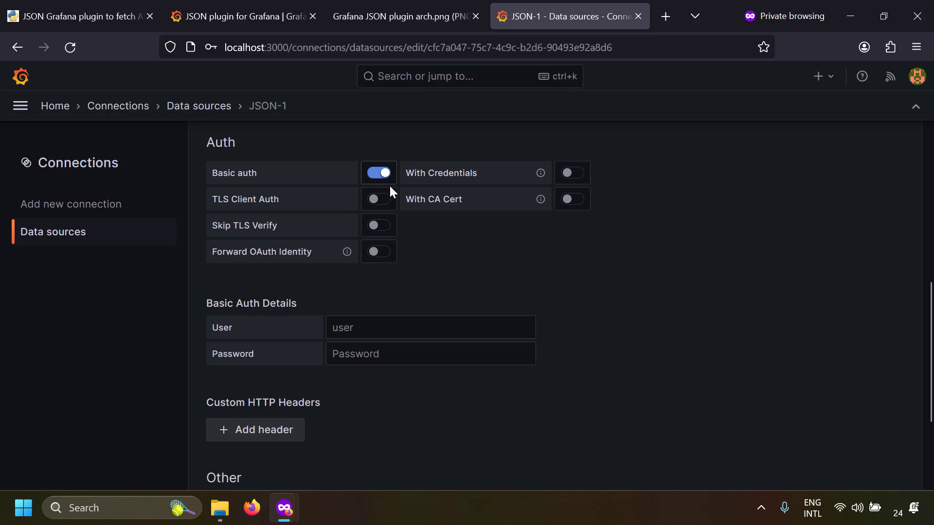
pyautogui.click(382, 174)
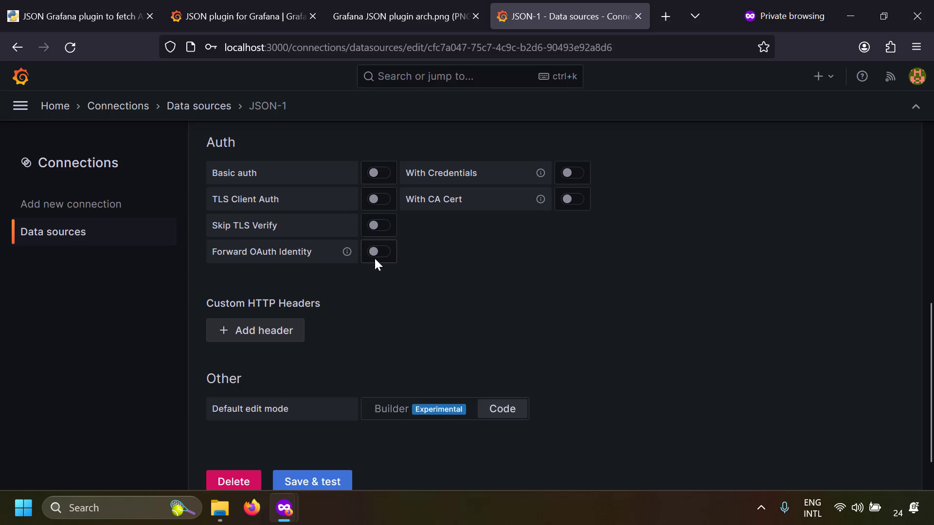
pyautogui.click(381, 208)
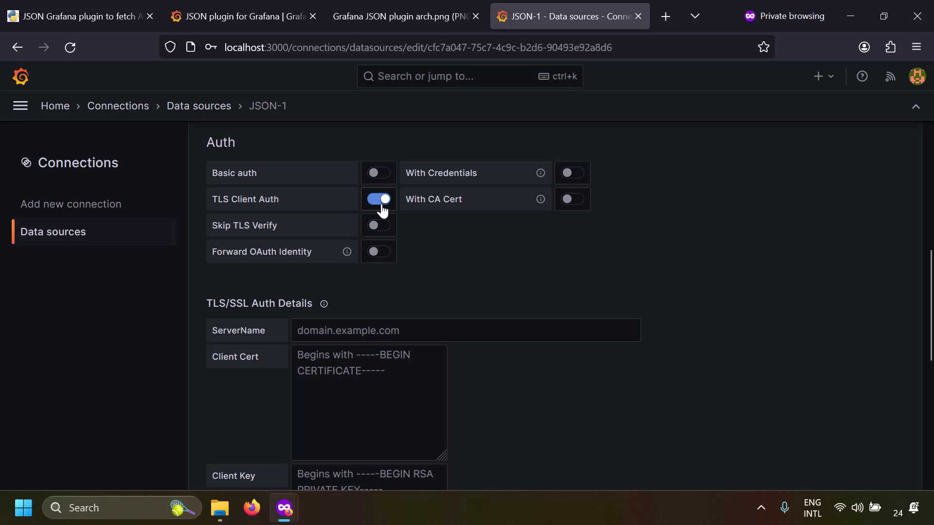
pyautogui.click(382, 207)
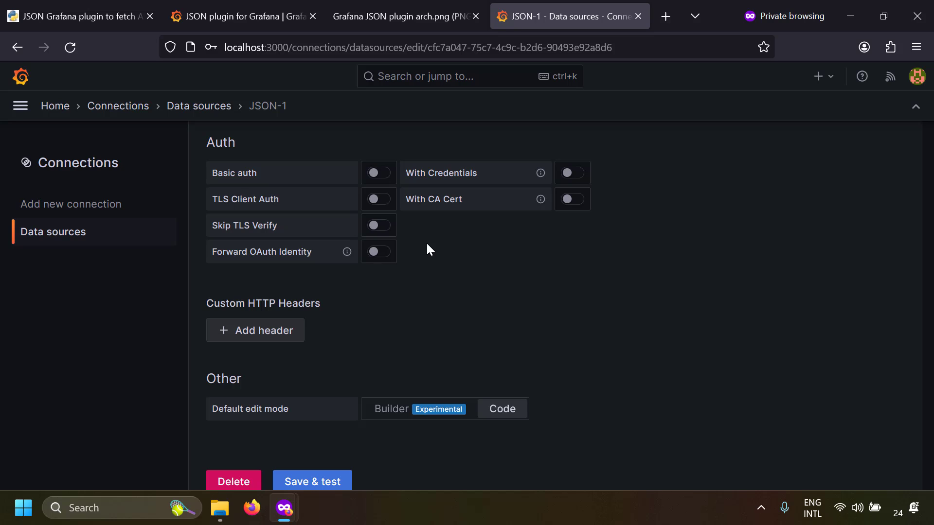
pyautogui.click(377, 227)
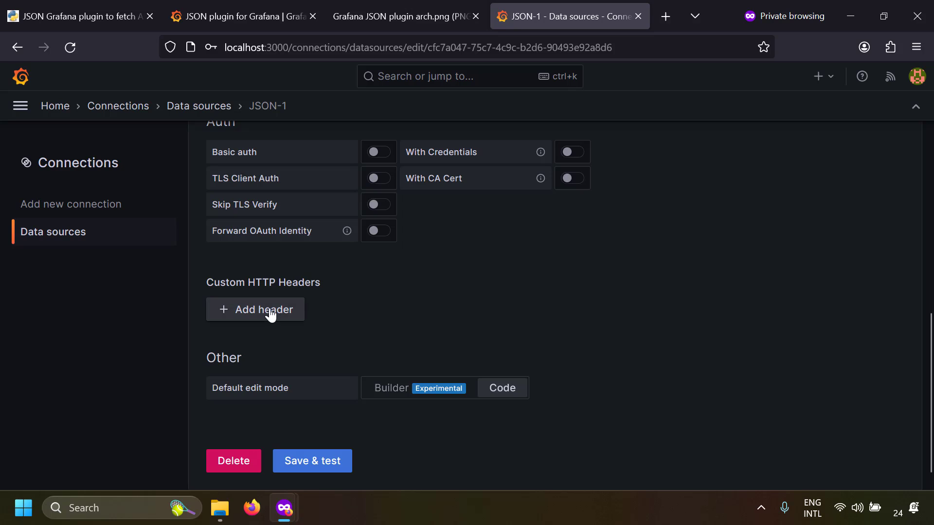
# - Try adding a custom HTTP header row to the data source and remove it again
pyautogui.click(271, 315)
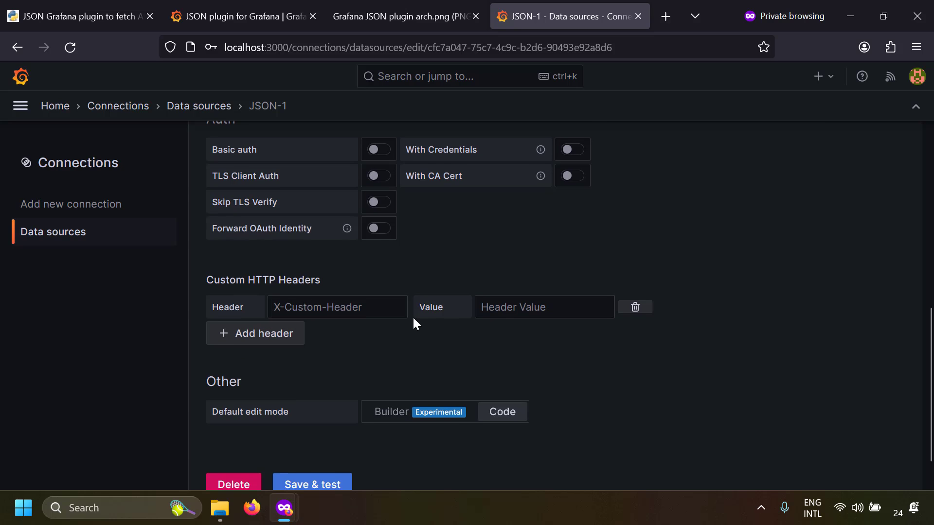
pyautogui.scroll(-1, 412, 316)
pyautogui.click(632, 288)
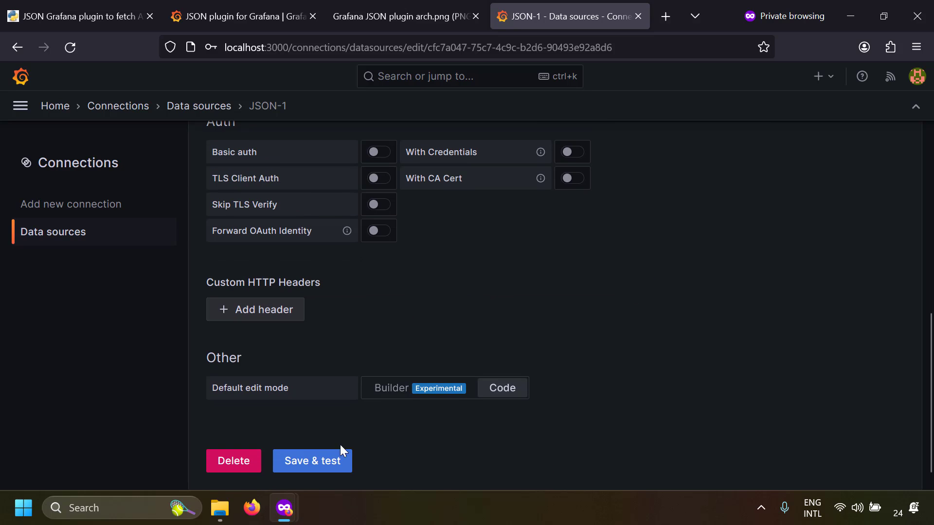
# - Save and test the new JSON data source and check the test result
pyautogui.click(320, 461)
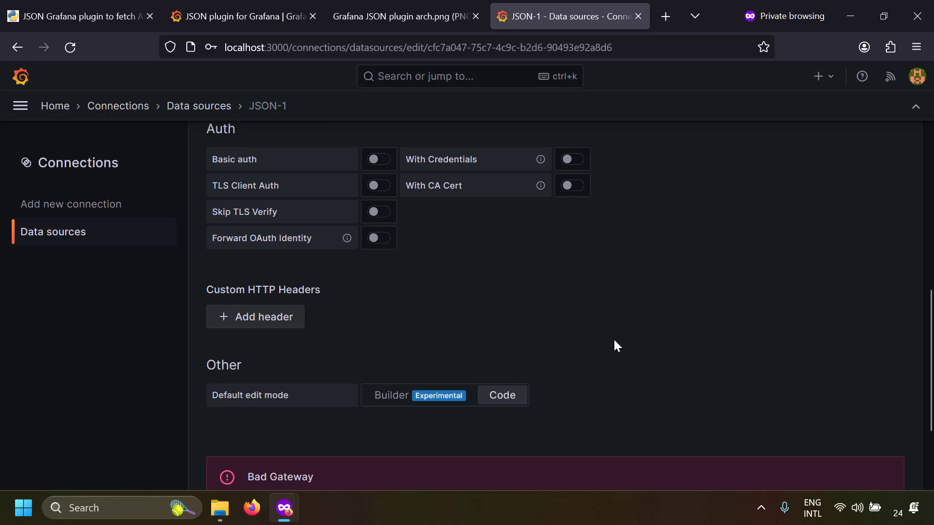
pyautogui.scroll(-2, 231, 393)
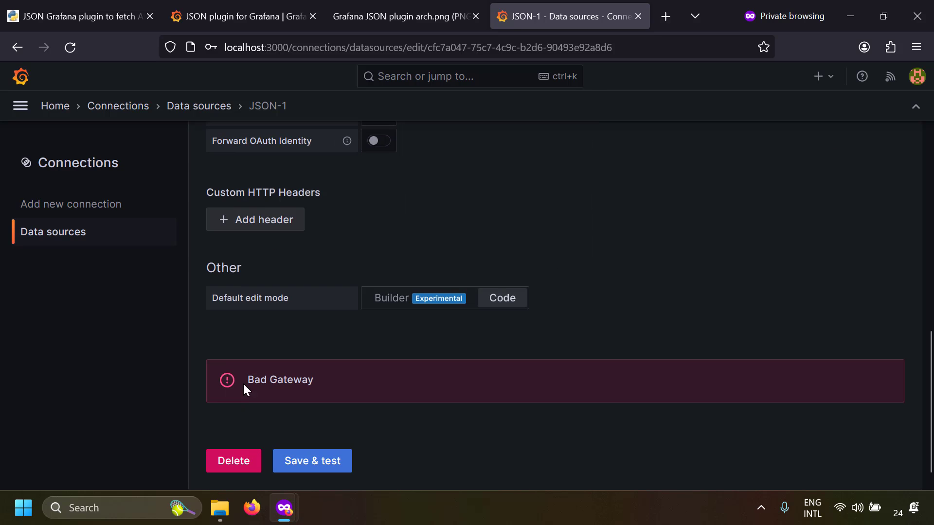
# - Read the required API server end points in the blog article and view the JSON plugin architecture diagram
pyautogui.hotkey('ctrl', 'Tab')
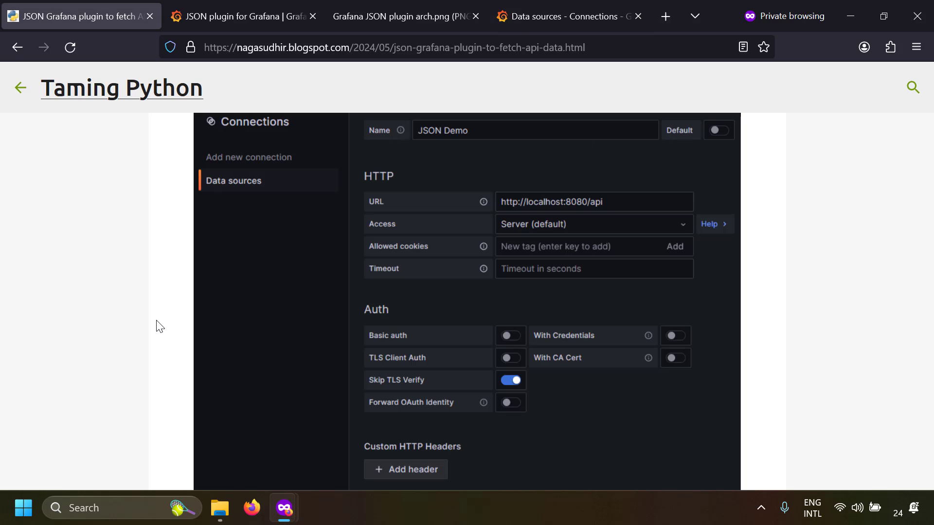
pyautogui.scroll(-5, 160, 326)
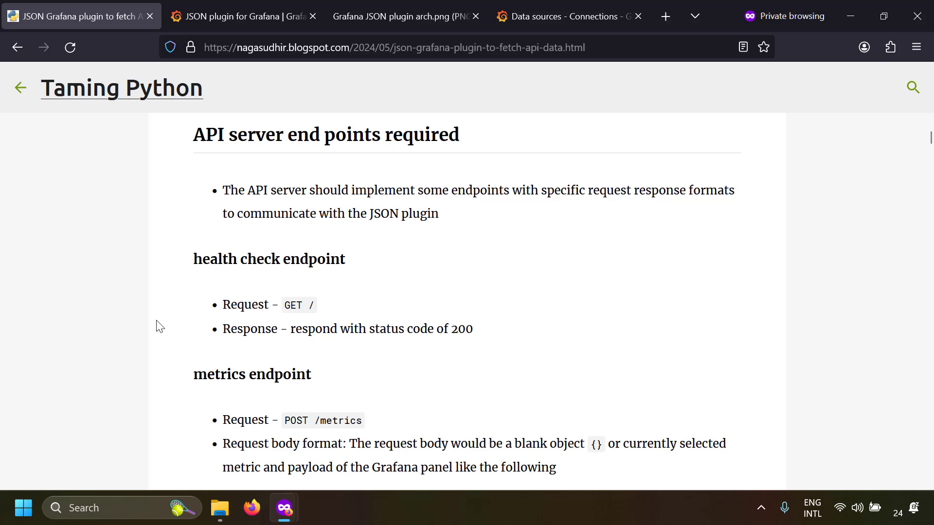
pyautogui.hotkey('ctrl', 'Tab')
pyautogui.hotkey('ctrl', 'Tab')
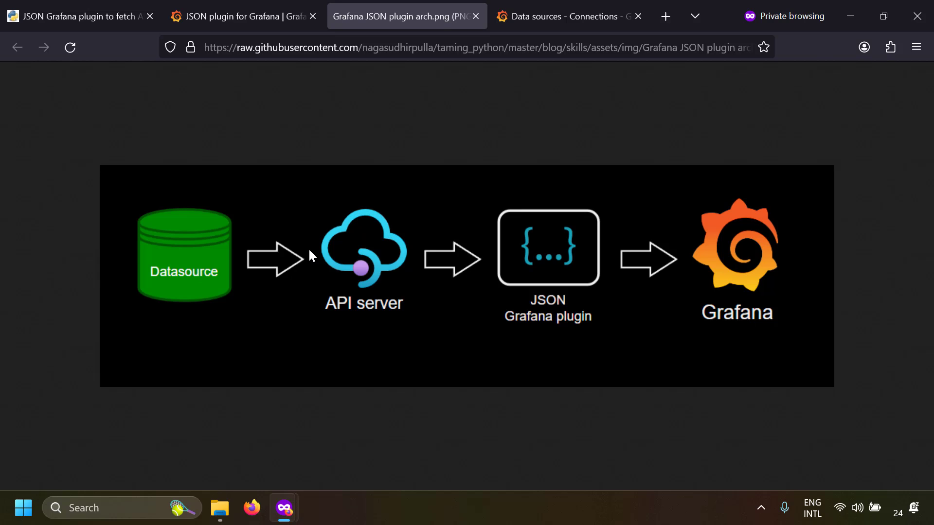
# - Examine the four required backend endpoints in the API section of the JSON plugin page on grafana.com
pyautogui.hotkey('ctrl', 'shift', 'Tab')
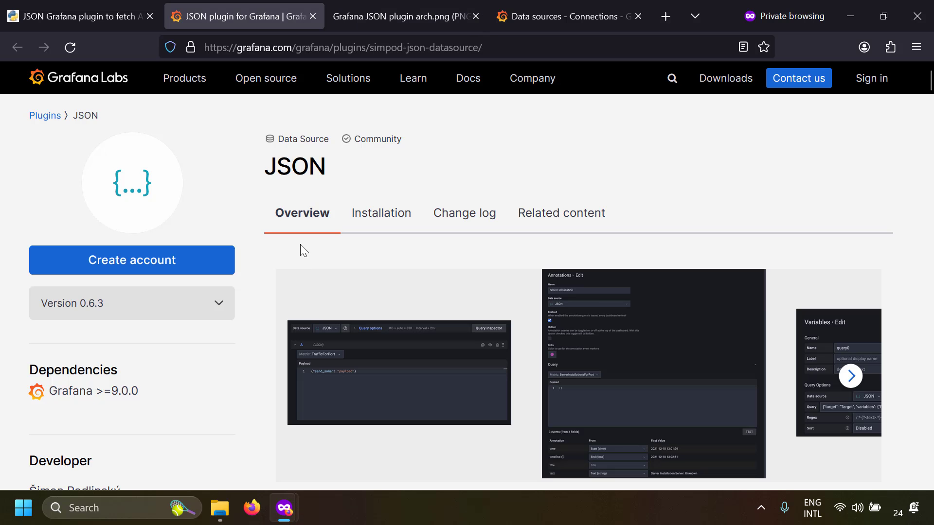
pyautogui.scroll(-15, 307, 253)
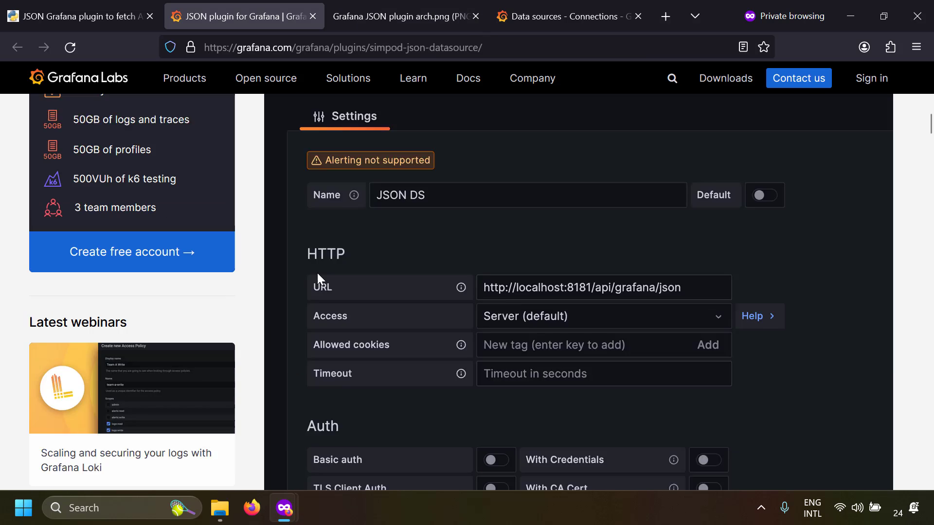
pyautogui.scroll(-6, 317, 274)
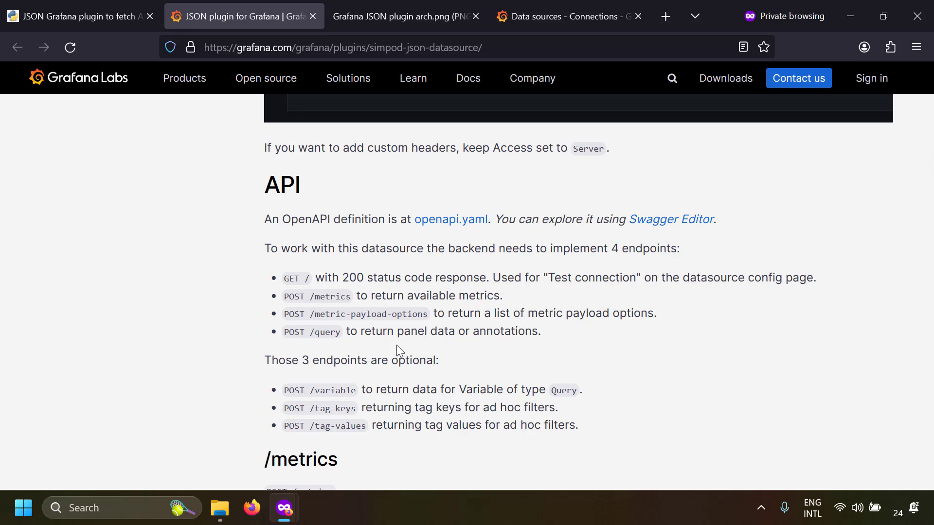
pyautogui.moveTo(285, 279); pyautogui.dragTo(460, 331)
pyautogui.click(327, 282)
pyautogui.scroll(-1, 321, 273)
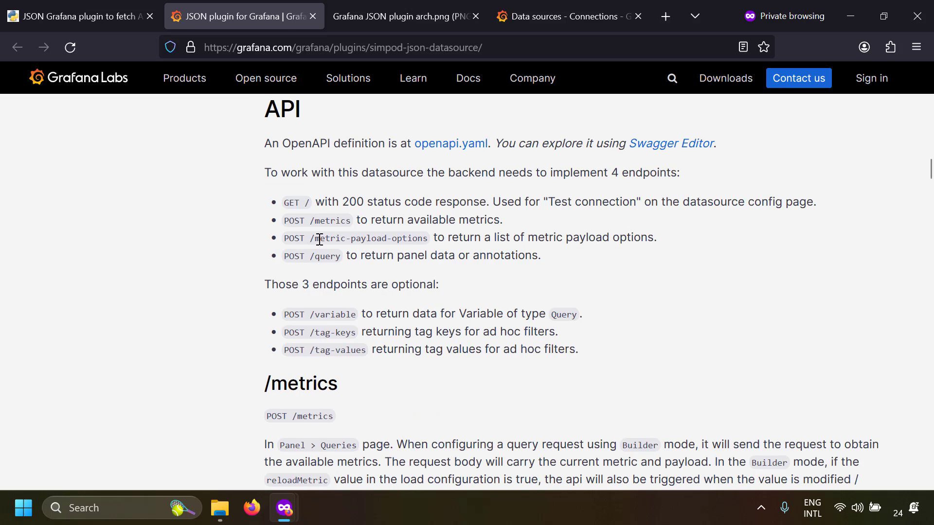
pyautogui.moveTo(311, 222); pyautogui.dragTo(428, 238)
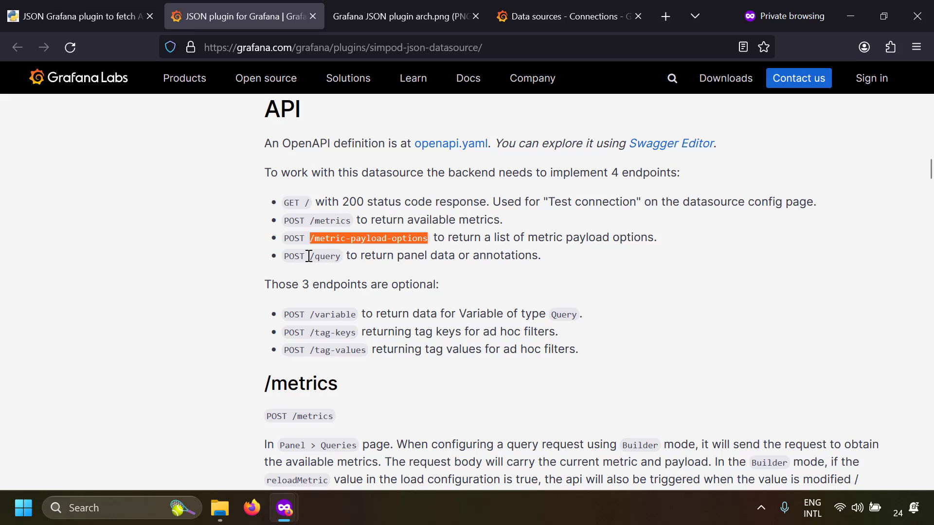
pyautogui.moveTo(309, 256); pyautogui.dragTo(336, 256)
pyautogui.click(308, 203)
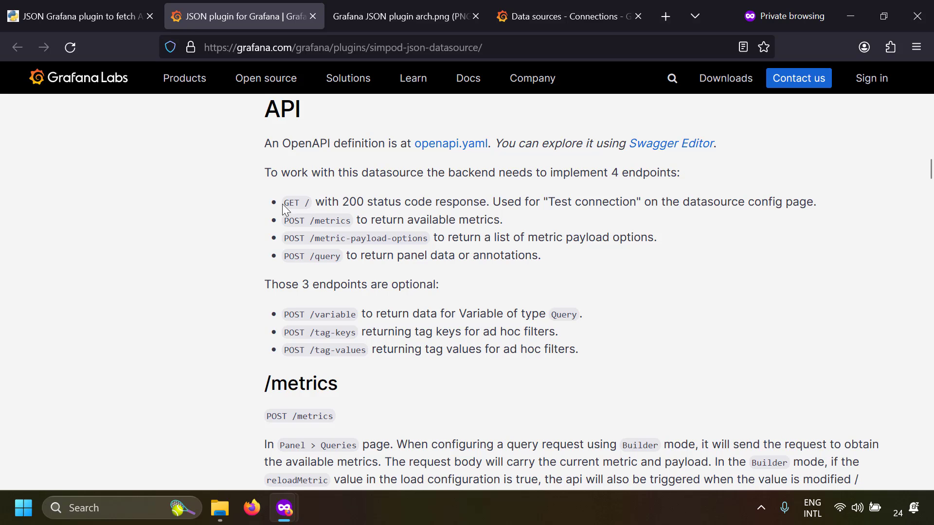
pyautogui.moveTo(286, 205); pyautogui.dragTo(310, 204)
pyautogui.click(328, 224)
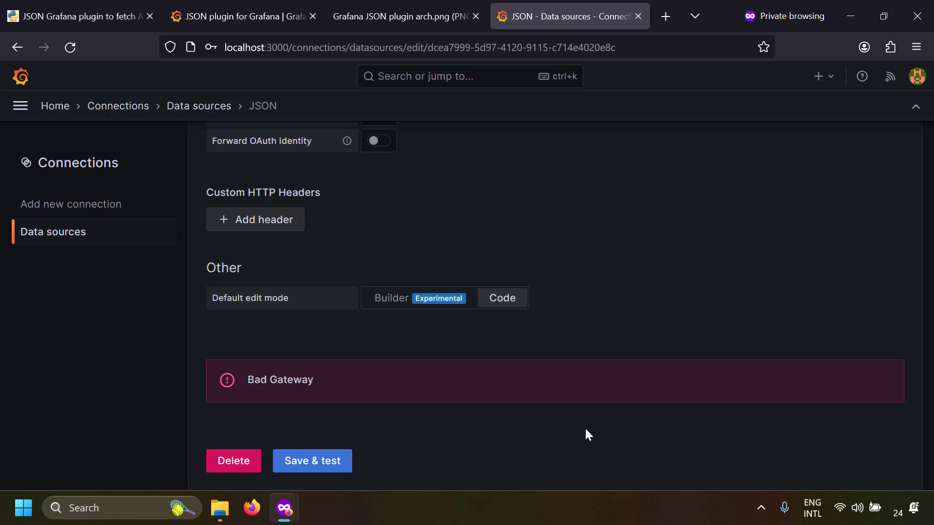
# - Review the URL and remaining settings of the existing data source named JSON in Grafana
pyautogui.scroll(15, 586, 432)
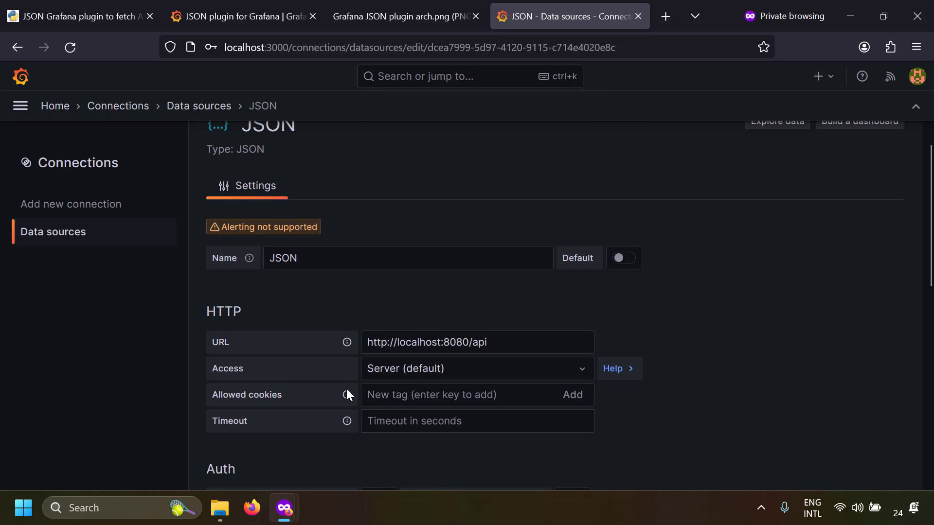
pyautogui.scroll(-15, 505, 340)
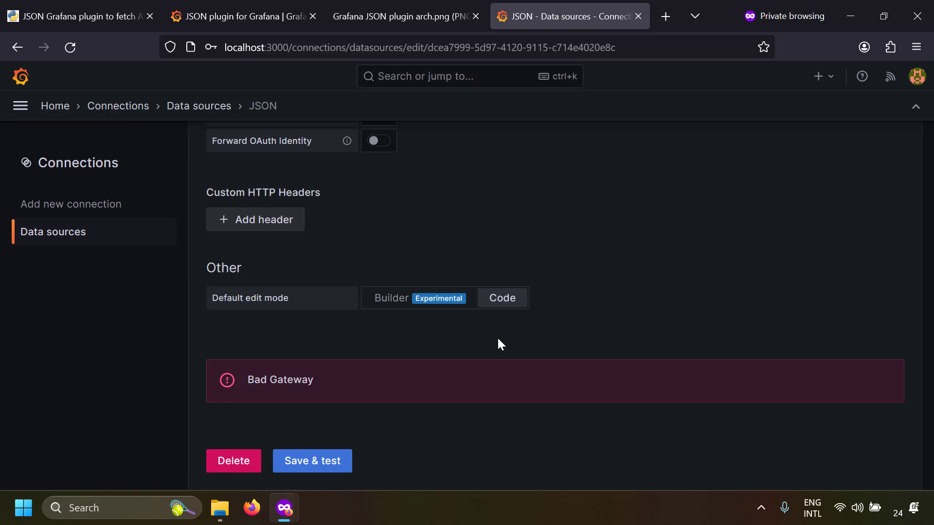
# - Return to the JSON plugin page and review the GET and POST endpoints the backend must implement
pyautogui.click(244, 17)
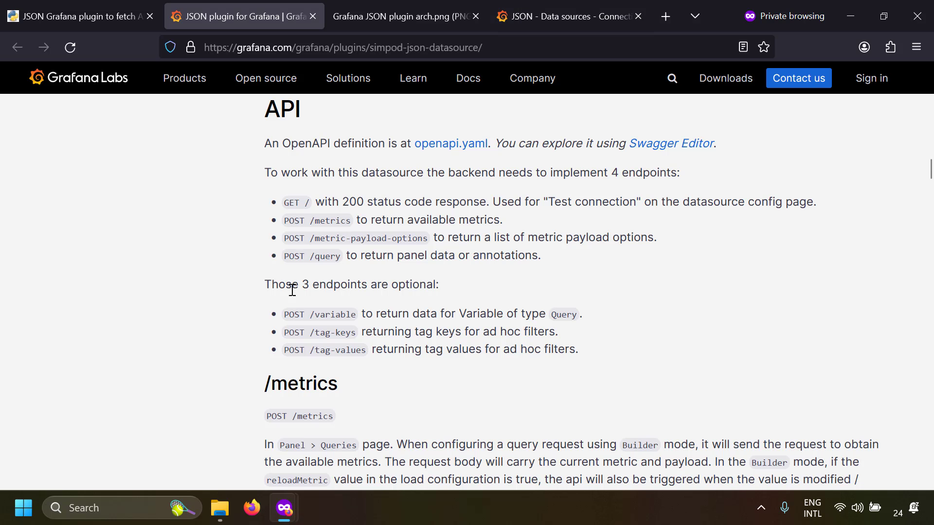
pyautogui.moveTo(284, 202)
pyautogui.mouseDown()
pyautogui.moveTo(309, 201)
pyautogui.moveTo(323, 238)
pyautogui.moveTo(365, 254)
pyautogui.moveTo(533, 252)
pyautogui.mouseUp()
pyautogui.click(312, 232)
pyautogui.click(533, 252)
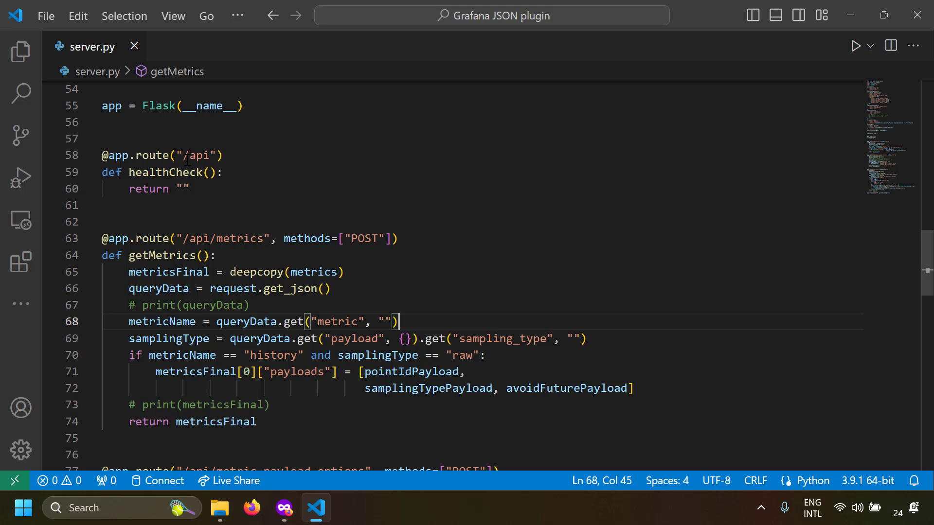
# - Examine the /api health check route and its return value in server.py in VS Code
pyautogui.moveTo(182, 155); pyautogui.dragTo(209, 156)
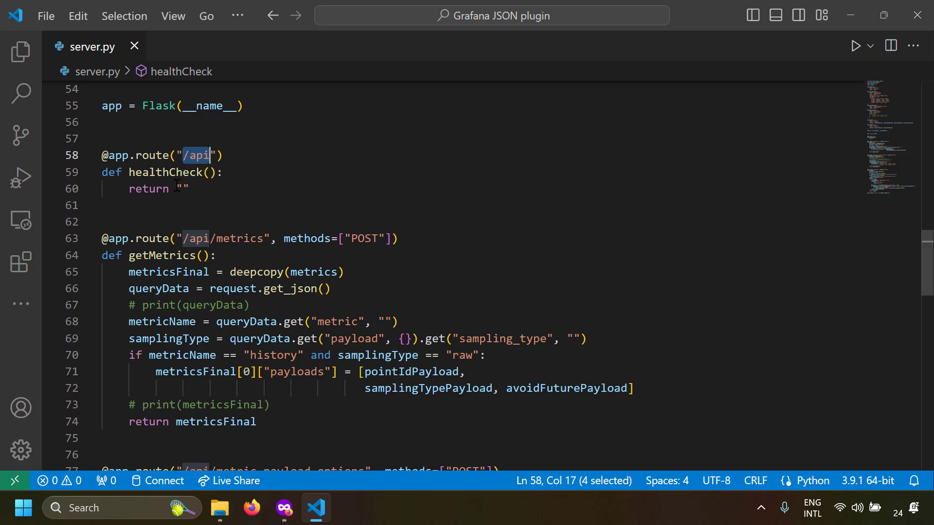
pyautogui.moveTo(176, 189); pyautogui.dragTo(189, 188)
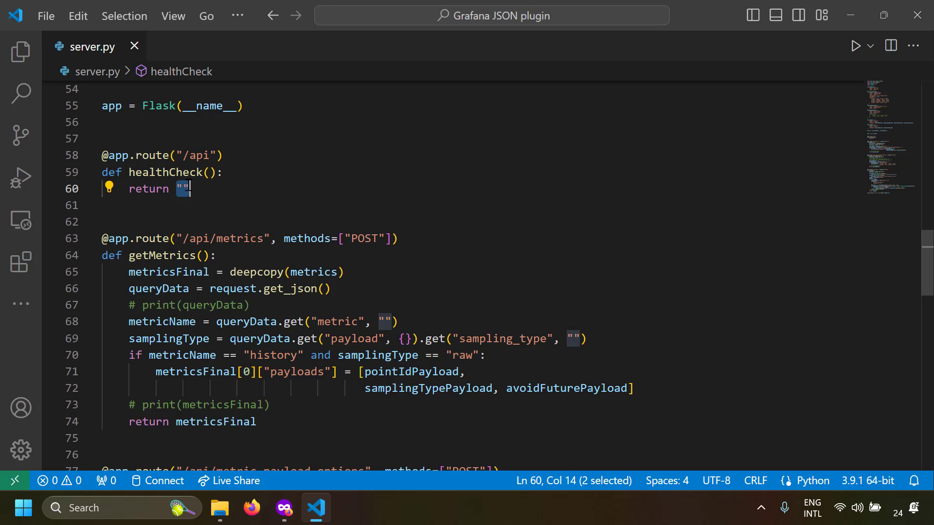
pyautogui.click(399, 238)
# - Run server.py to start the Flask API server and check its port and the /api route
pyautogui.click(855, 46)
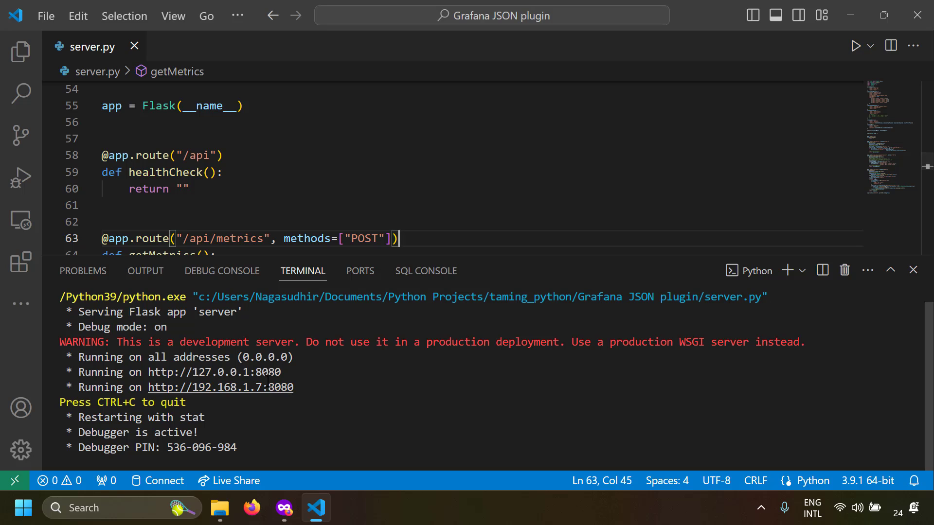
pyautogui.moveTo(256, 373); pyautogui.dragTo(282, 373)
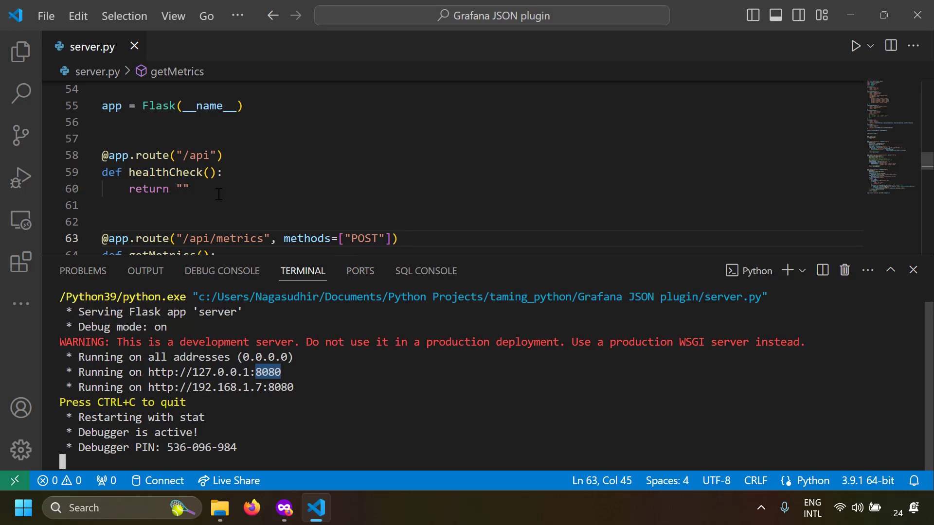
pyautogui.moveTo(184, 155); pyautogui.dragTo(210, 156)
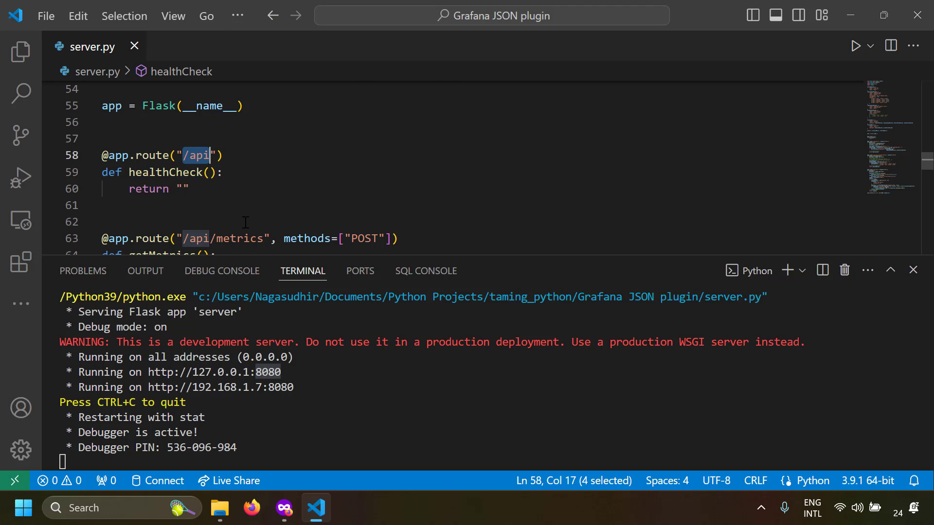
# - Switch back to Grafana in the browser and open the JSON Plugin Demo dashboard's panel for editing
pyautogui.hotkey('alt', 'Tab')
pyautogui.click(95, 213)
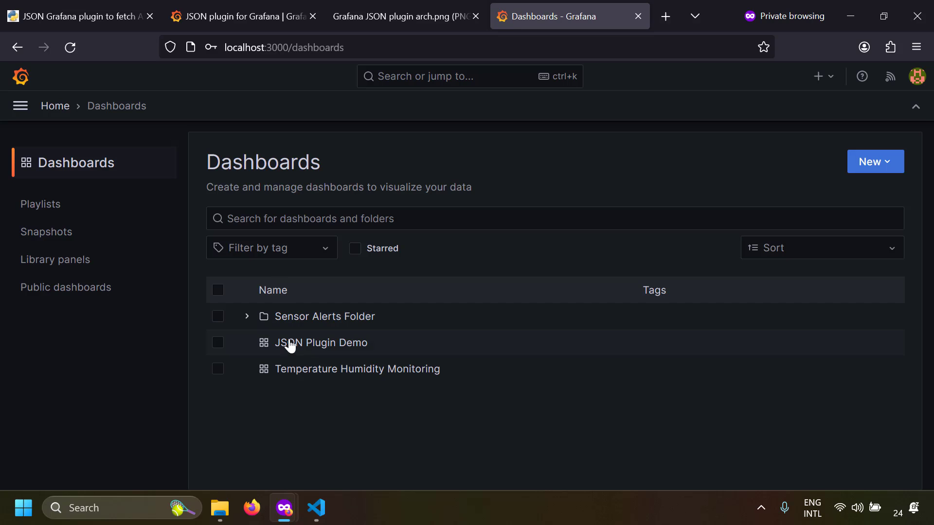
pyautogui.click(325, 344)
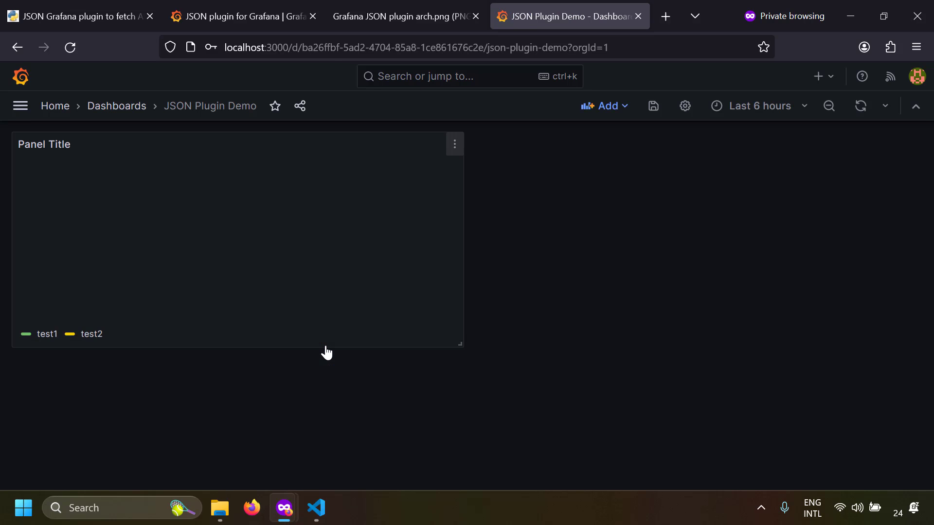
pyautogui.click(454, 148)
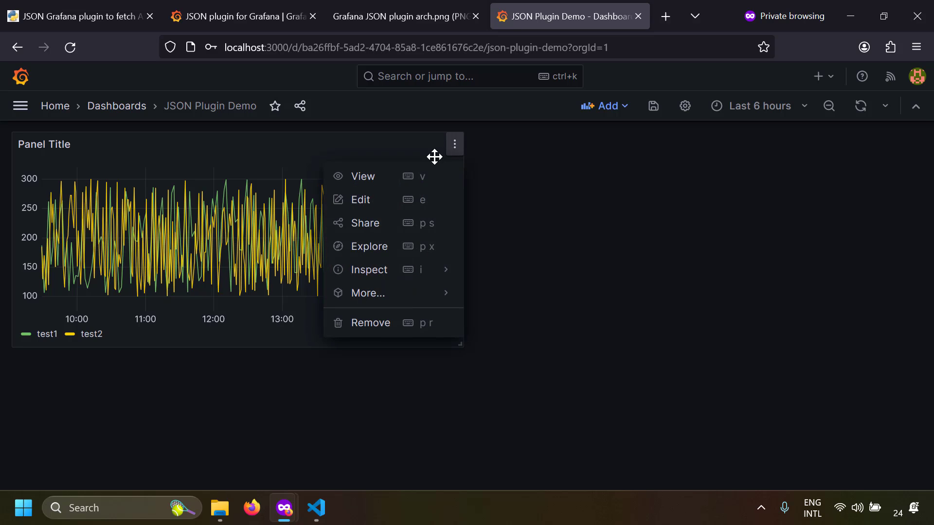
pyautogui.click(376, 201)
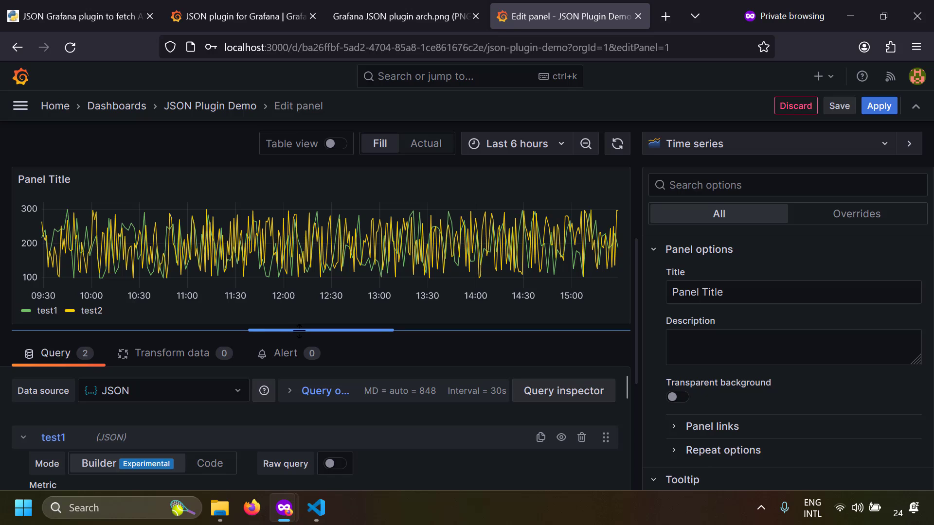
# - Enlarge the panel editor's query area and select JSON as the panel's data source
pyautogui.moveTo(296, 331); pyautogui.dragTo(299, 265)
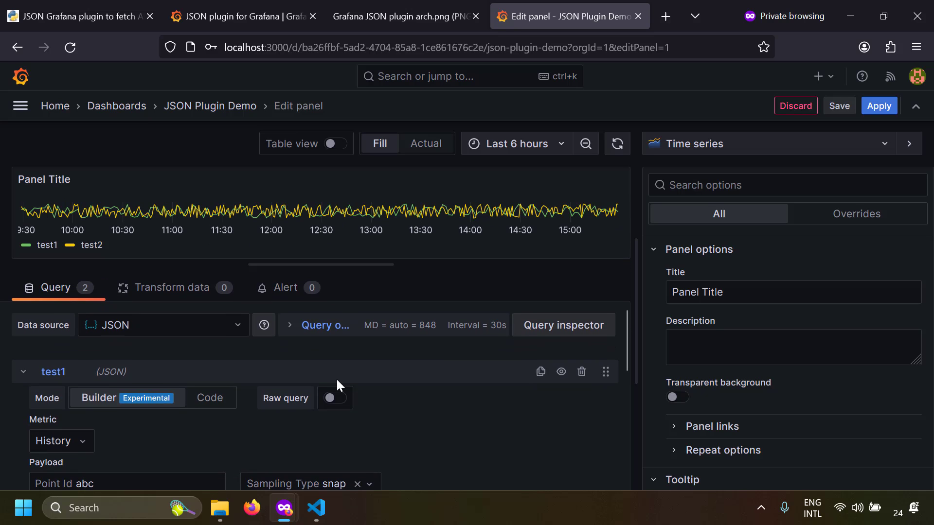
pyautogui.click(236, 335)
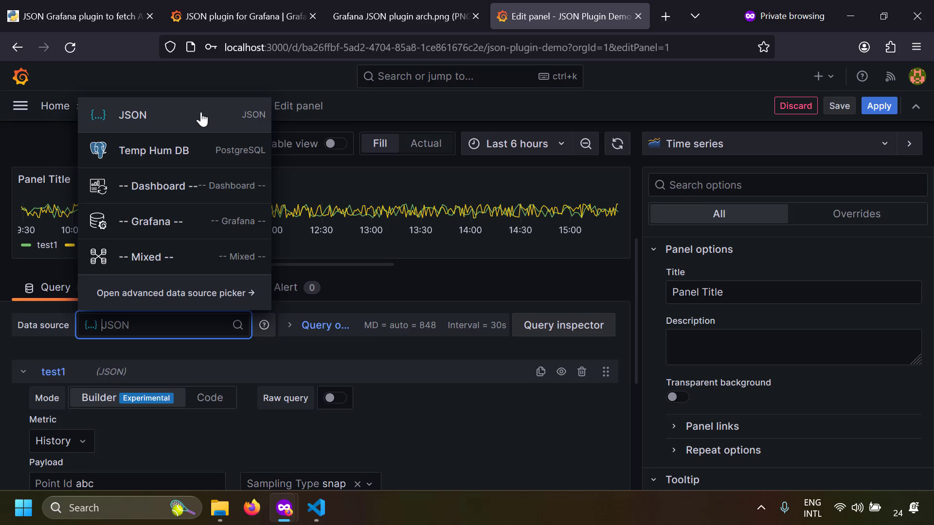
pyautogui.click(193, 126)
# - Collapse the test1 and test2 queries and expand only test1 to show its metric and payload settings
pyautogui.click(23, 372)
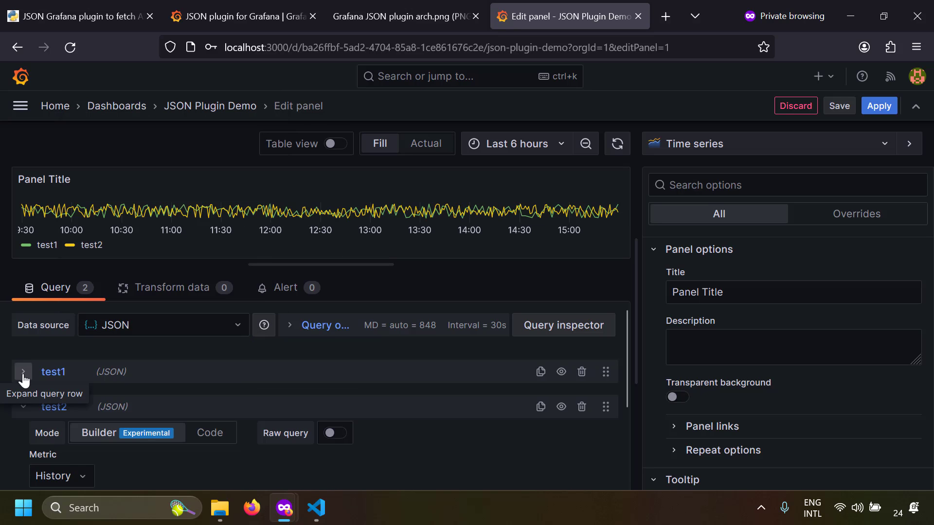
pyautogui.click(23, 407)
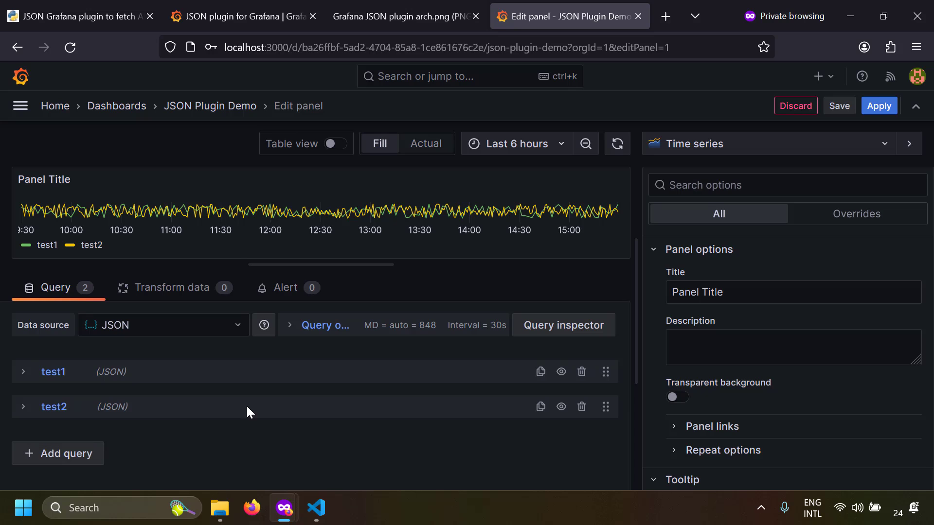
pyautogui.click(23, 372)
pyautogui.scroll(-2, 200, 386)
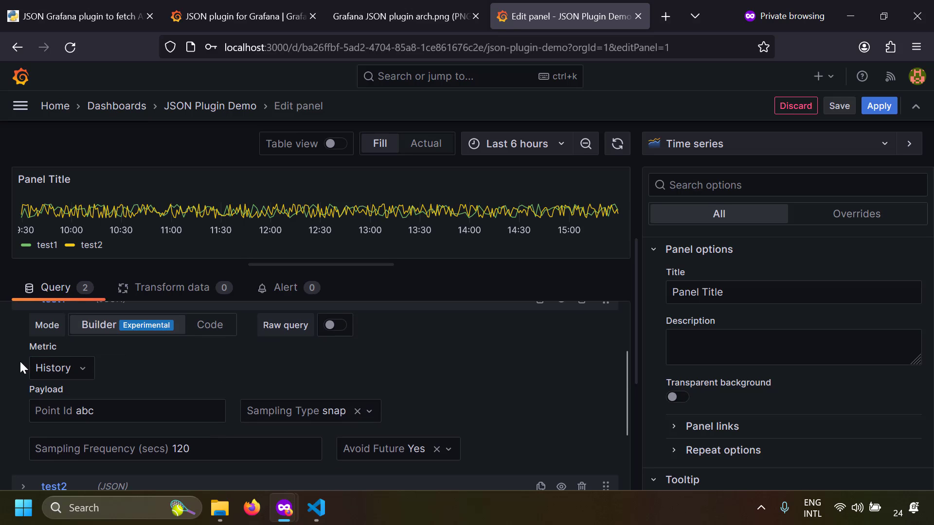
# - Review the metric options available for the test1 query and locate the /metrics endpoint in the JSON plugin documentation
pyautogui.click(72, 372)
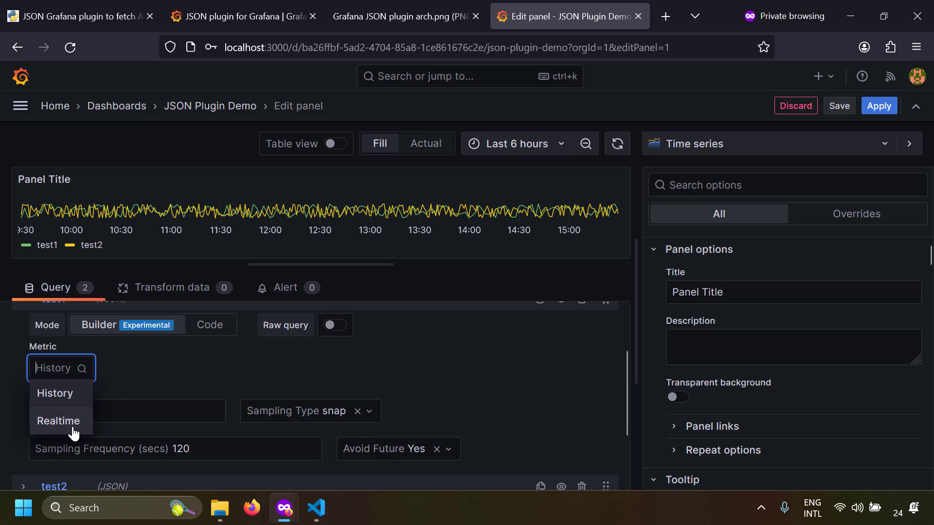
pyautogui.click(188, 381)
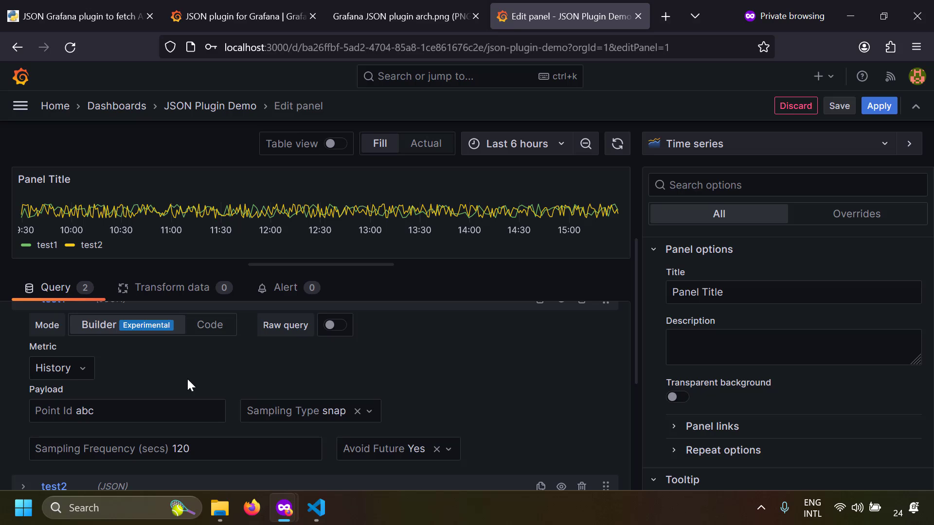
pyautogui.click(68, 368)
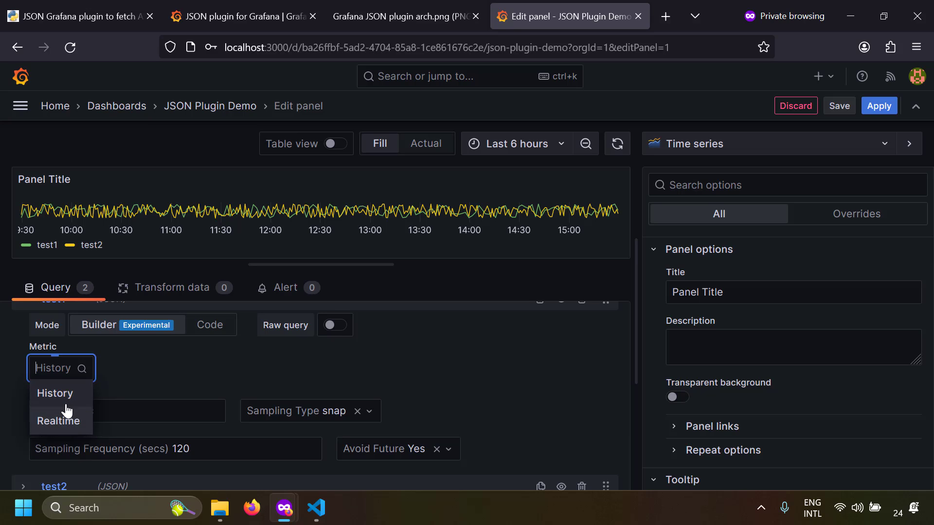
pyautogui.click(160, 384)
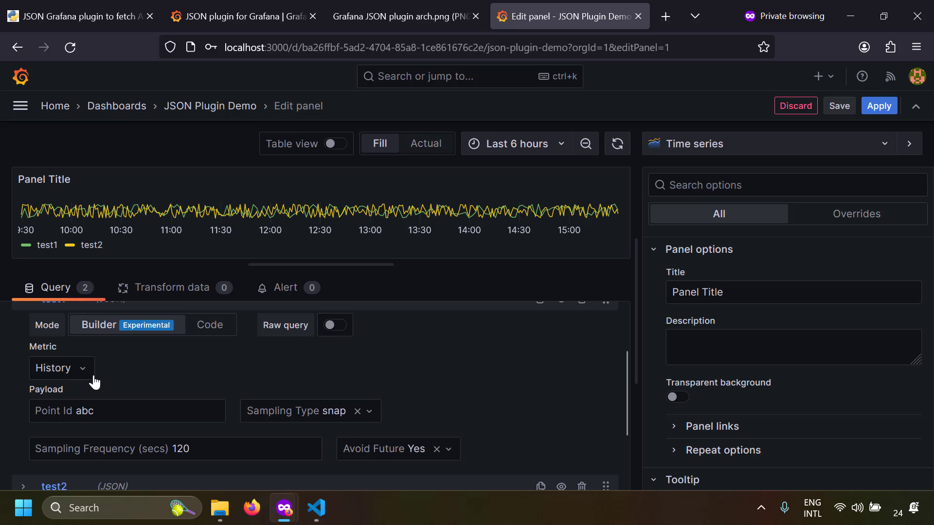
pyautogui.click(86, 370)
pyautogui.click(145, 369)
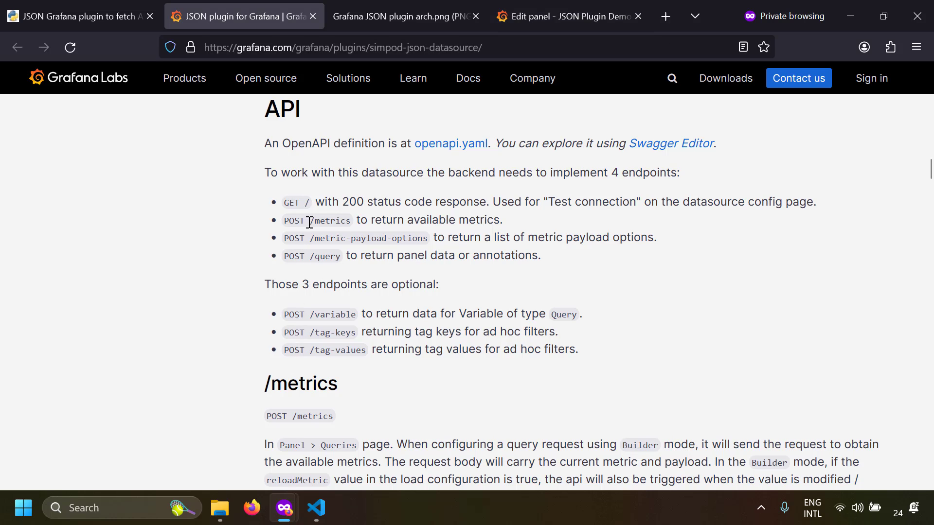
pyautogui.moveTo(309, 222); pyautogui.dragTo(358, 222)
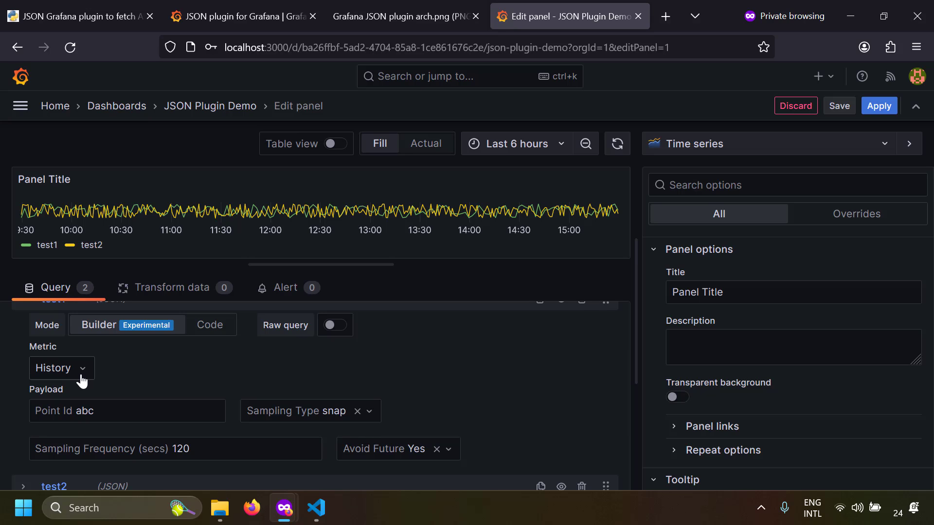
# - Reload test1's metric options in Grafana and find the matching /api/metrics request in the VS Code server log
pyautogui.click(81, 380)
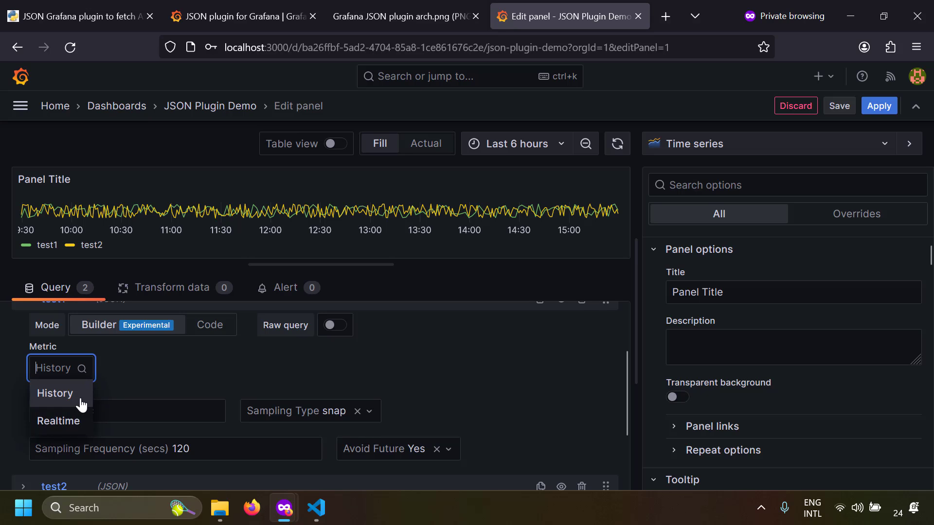
pyautogui.click(166, 380)
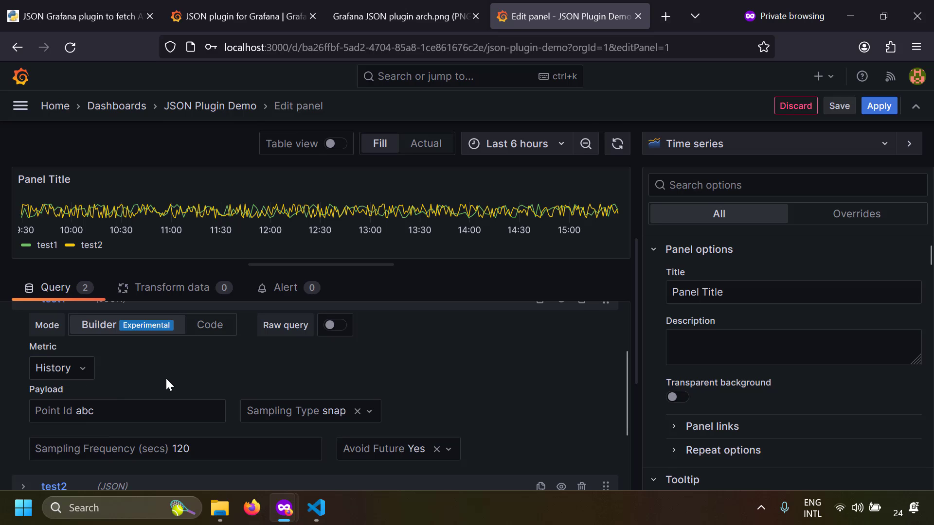
pyautogui.hotkey('alt', 'Tab')
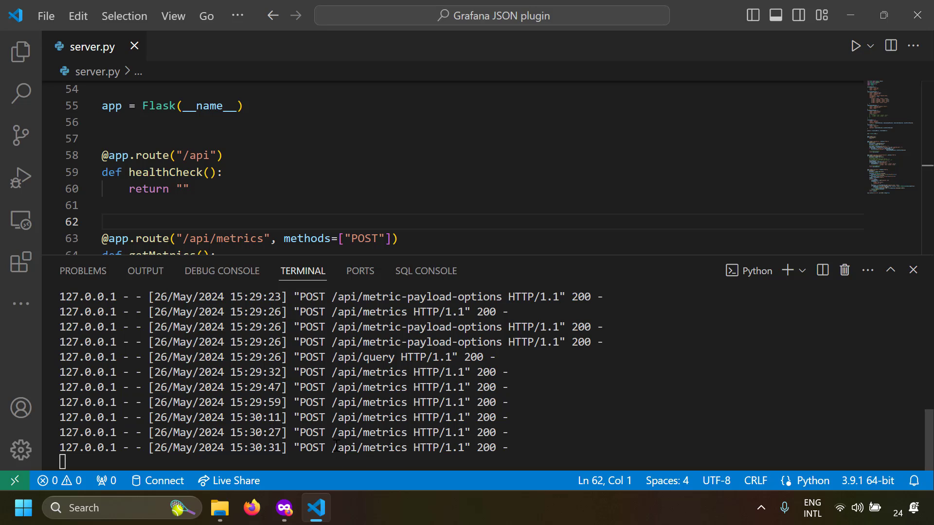
pyautogui.moveTo(332, 447); pyautogui.dragTo(408, 447)
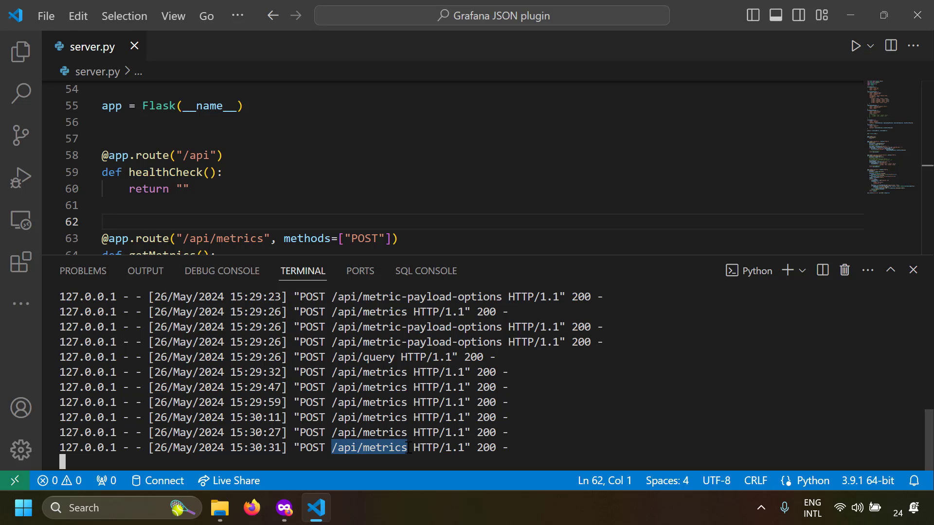
# - Switch to the browser's blog article and examine the label and value pairs in the sample metrics response
pyautogui.hotkey('alt', 'Tab')
pyautogui.moveTo(234, 216); pyautogui.dragTo(330, 216)
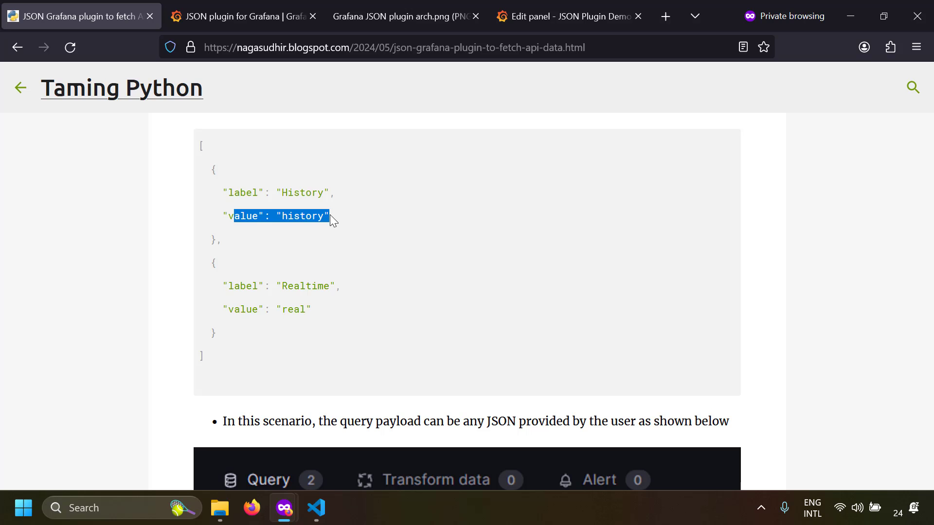
pyautogui.moveTo(235, 194); pyautogui.dragTo(307, 190)
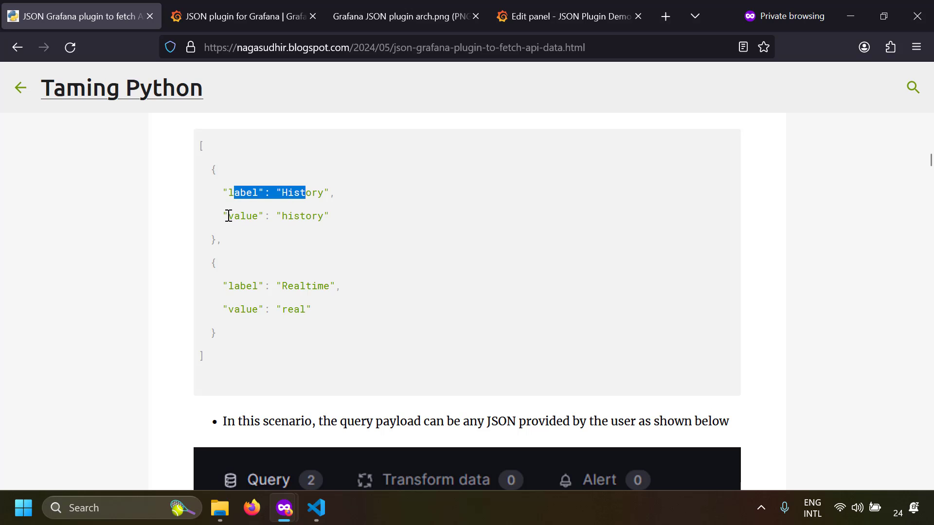
pyautogui.moveTo(228, 216); pyautogui.dragTo(336, 220)
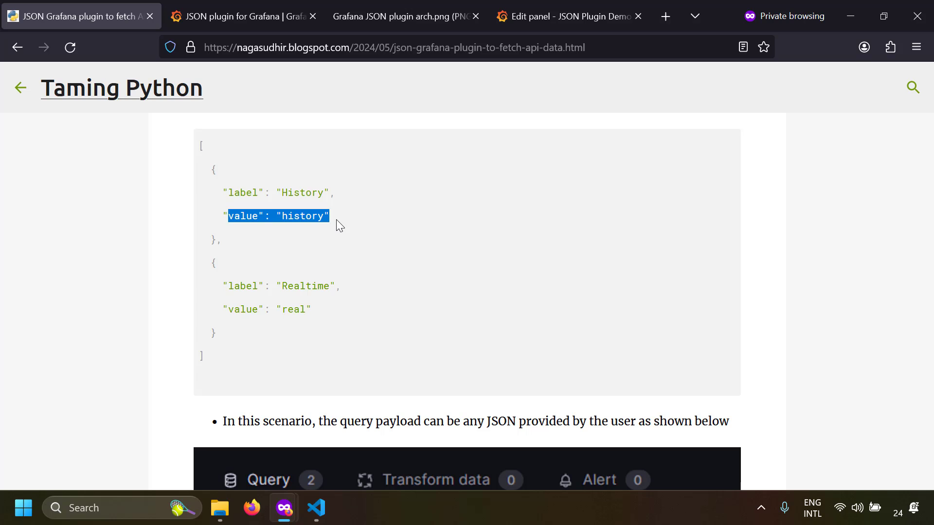
pyautogui.click(337, 220)
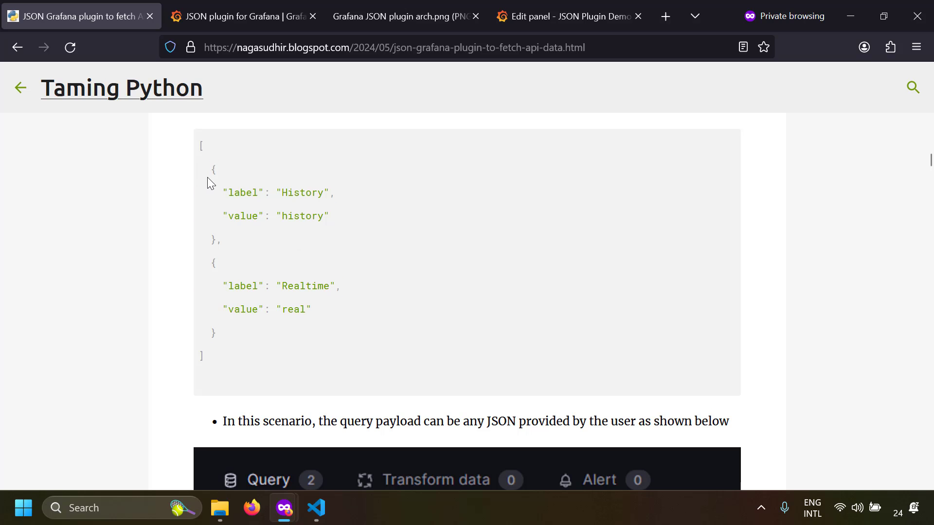
pyautogui.moveTo(210, 170); pyautogui.dragTo(243, 331)
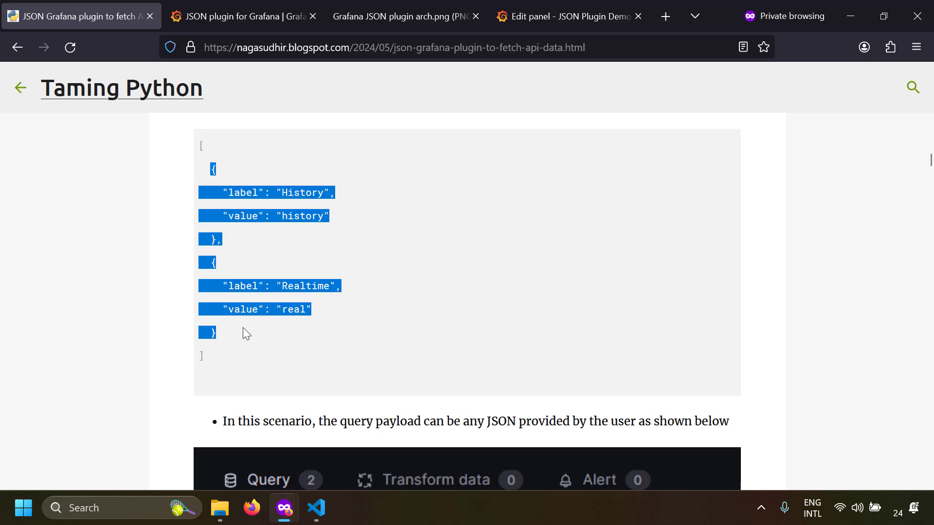
pyautogui.click(308, 250)
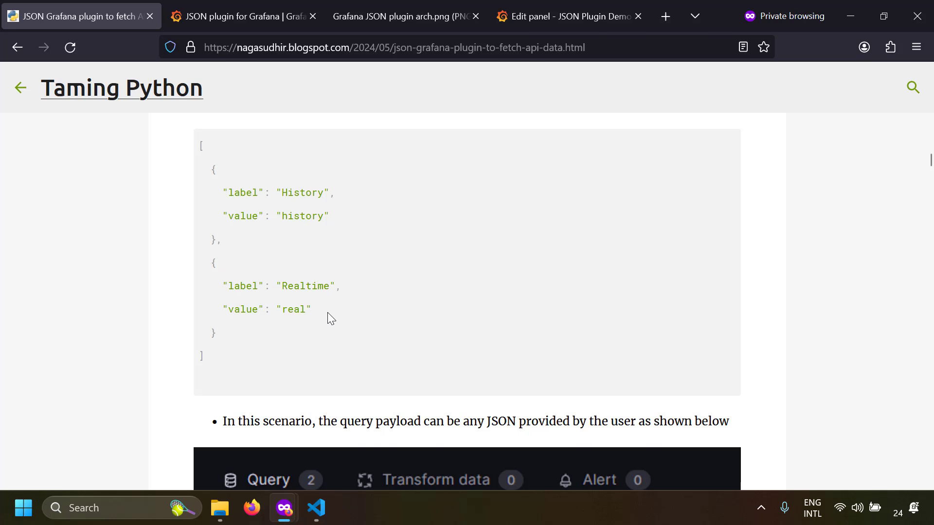
# - Return to the Grafana panel editor, recheck test1's metric options and switch the query to Code mode to show its payload
pyautogui.hotkey('ctrl', 'Tab')
pyautogui.click(89, 365)
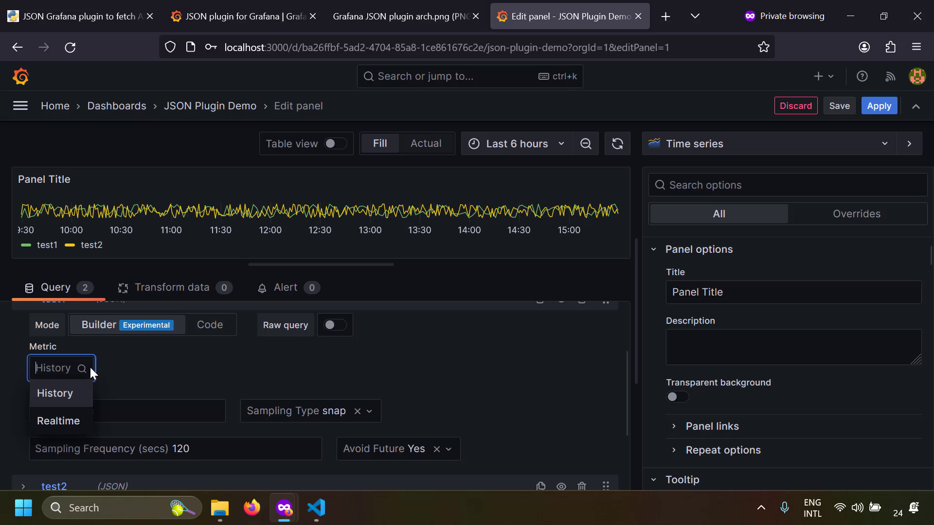
pyautogui.click(198, 370)
pyautogui.click(212, 326)
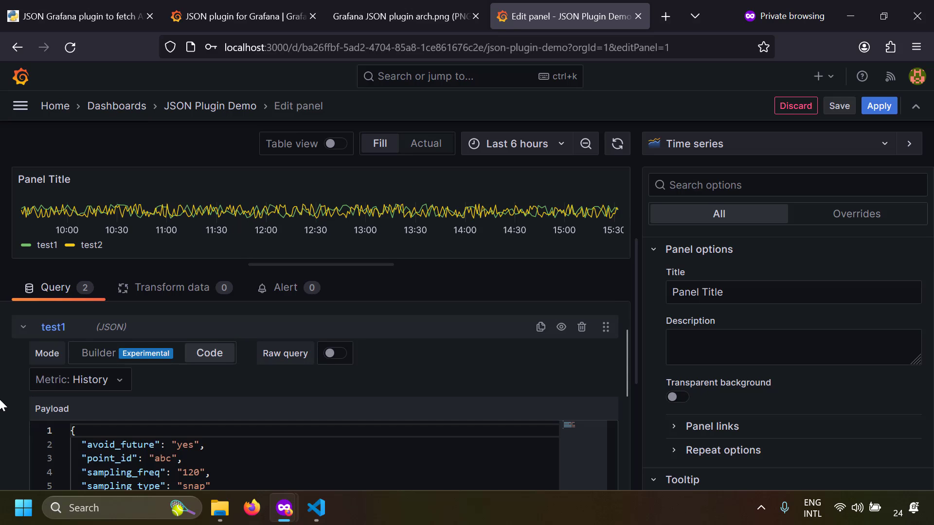
pyautogui.scroll(-2, 44, 384)
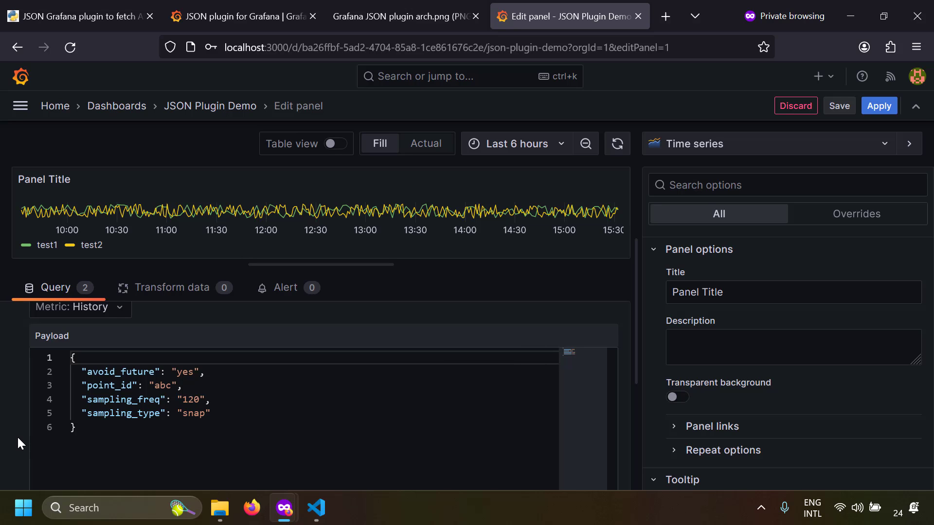
# - Check the panel's time range options and highlight the whole JSON payload of the test1 query
pyautogui.click(533, 144)
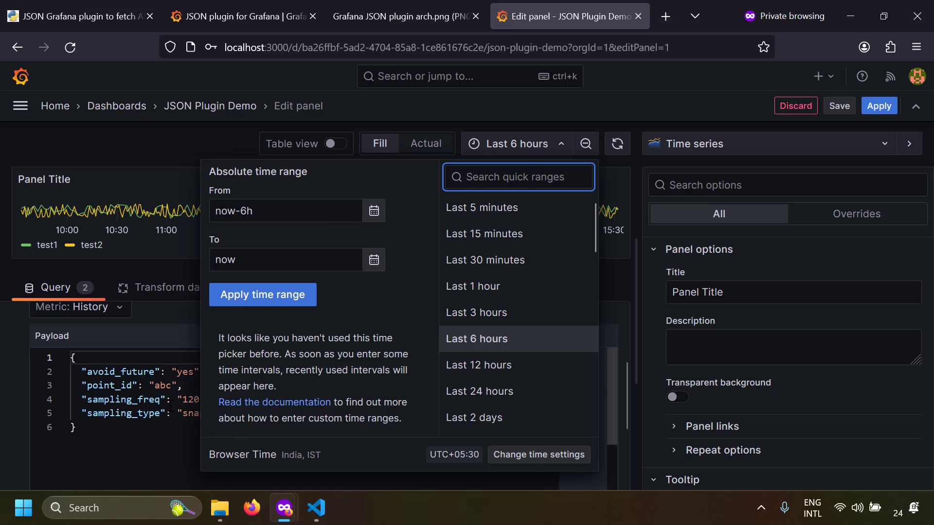
pyautogui.click(148, 432)
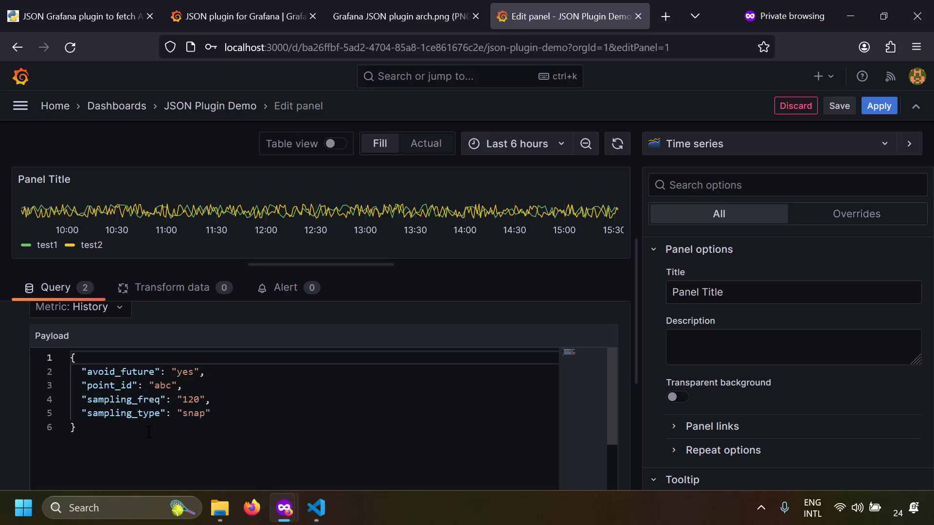
pyautogui.moveTo(148, 432); pyautogui.dragTo(3, 388)
pyautogui.scroll(1, 85, 448)
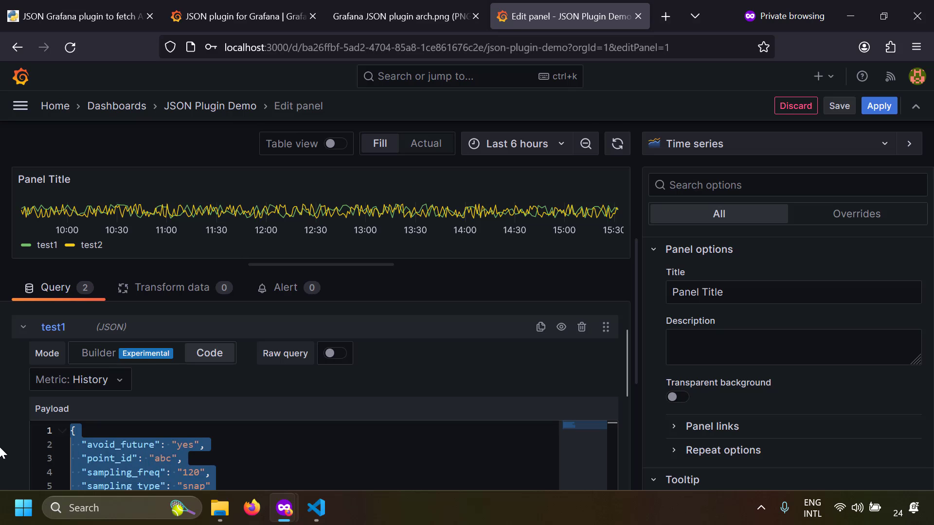
pyautogui.scroll(-2, 4, 454)
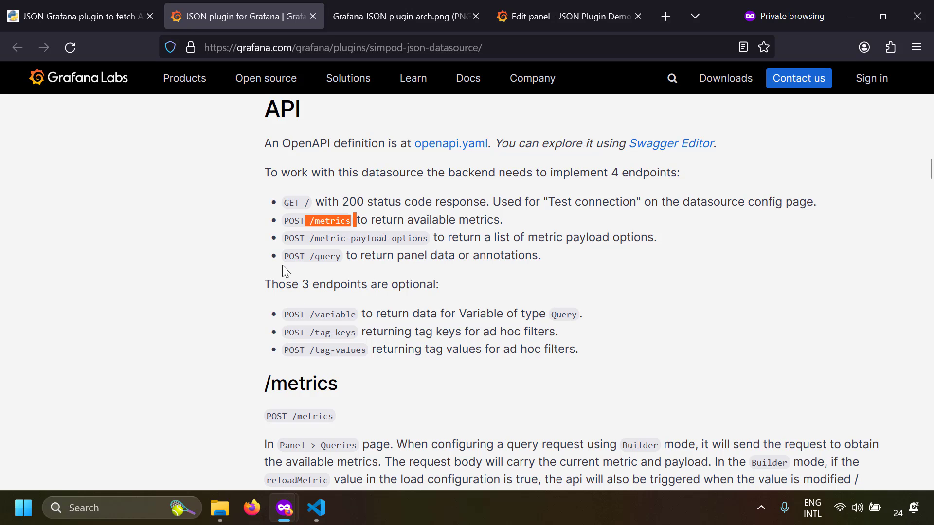
# - Locate the POST /query endpoint in the plugin documentation and look through the sample query request JSON in VS Code
pyautogui.click(282, 266)
pyautogui.moveTo(284, 256); pyautogui.dragTo(342, 259)
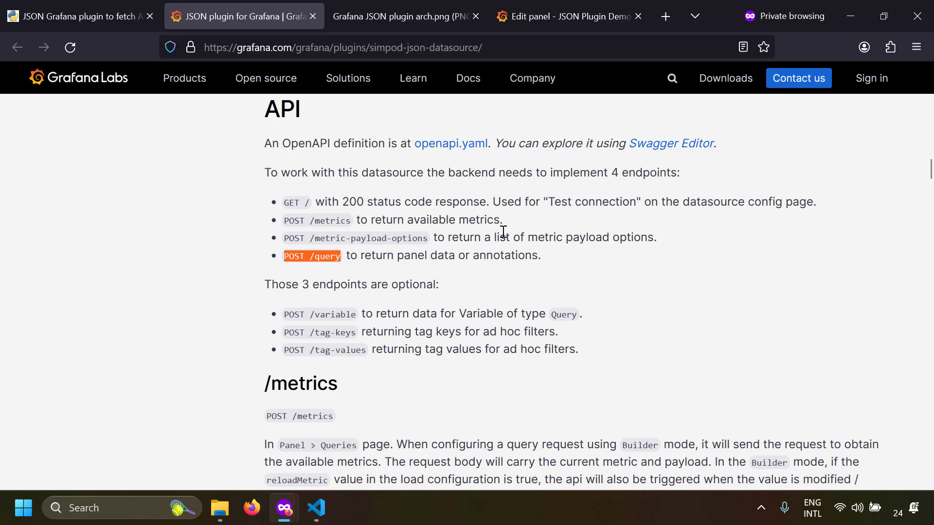
pyautogui.hotkey('alt', 'Tab')
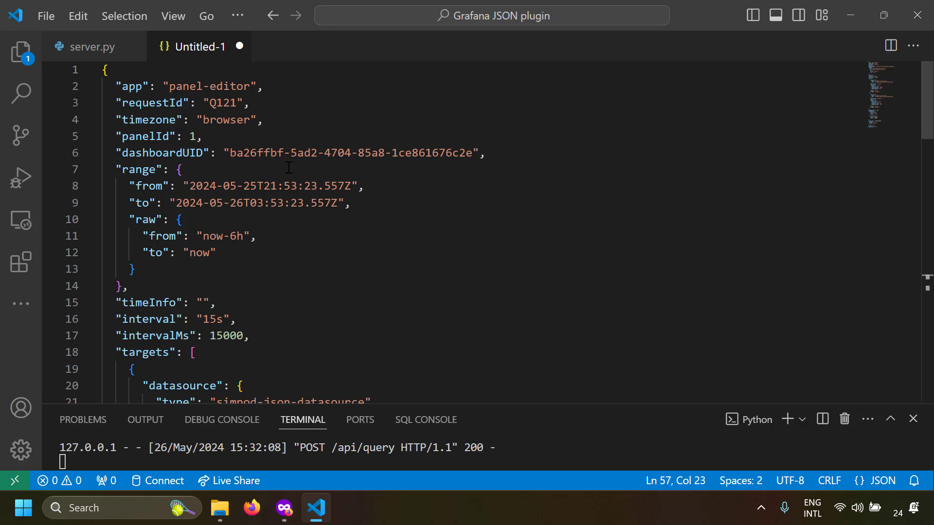
pyautogui.scroll(-2, 292, 184)
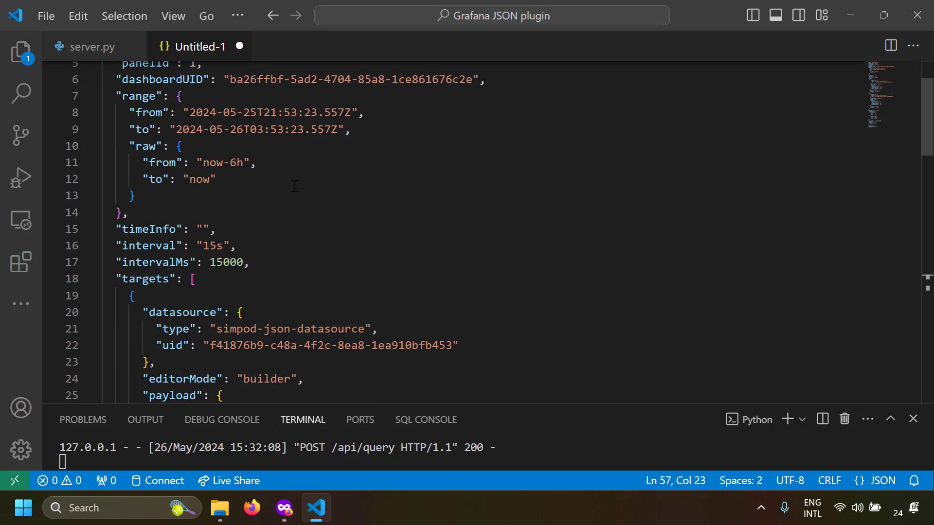
pyautogui.scroll(2, 303, 197)
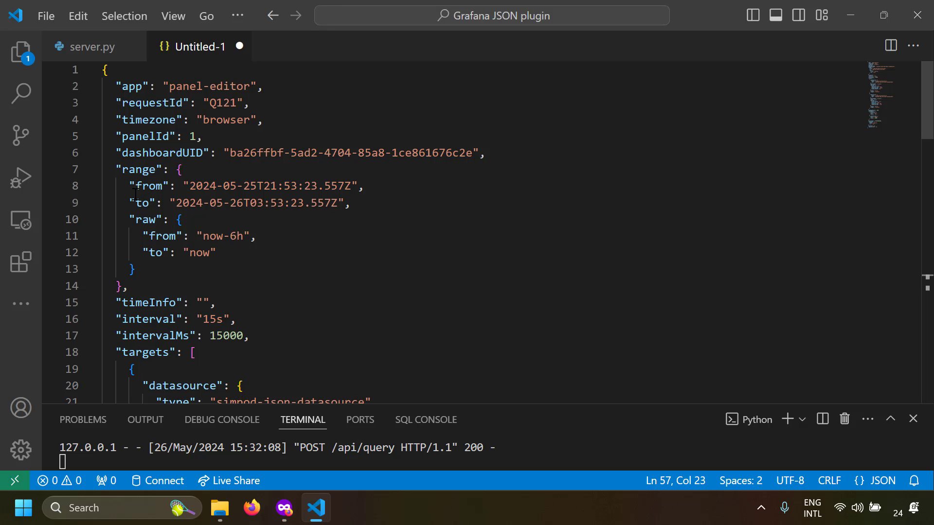
# - Examine the from and to timestamps of the range and the targets list in the sample request JSON
pyautogui.moveTo(222, 187); pyautogui.dragTo(318, 188)
pyautogui.moveTo(213, 203); pyautogui.dragTo(297, 203)
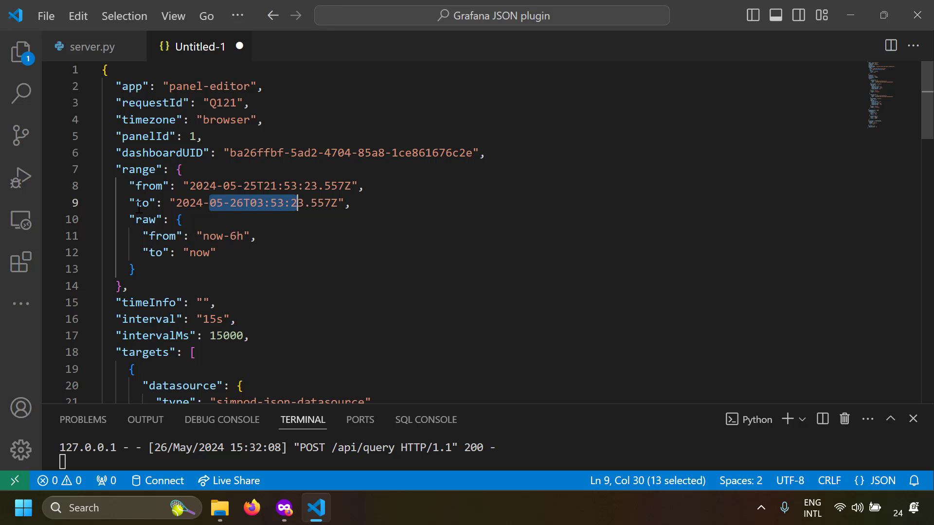
pyautogui.scroll(-2, 269, 206)
pyautogui.scroll(-1, 269, 207)
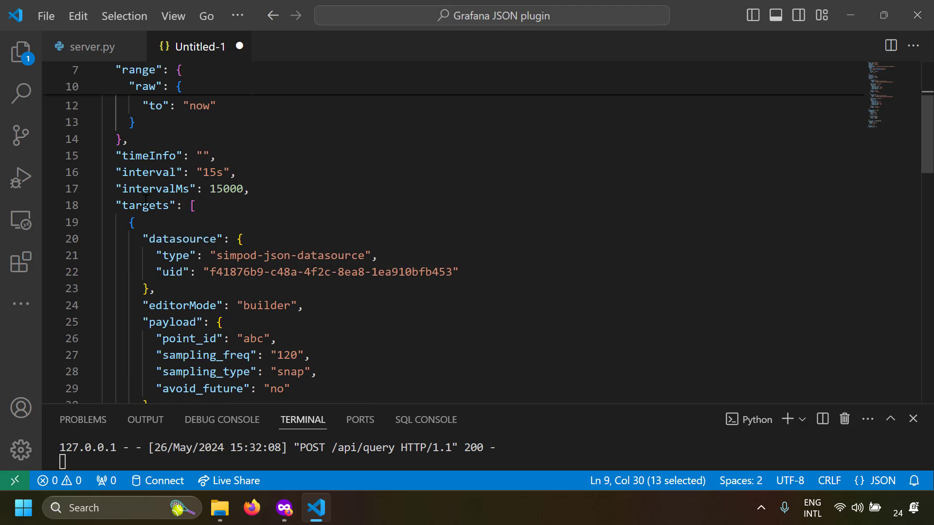
pyautogui.doubleClick(146, 207)
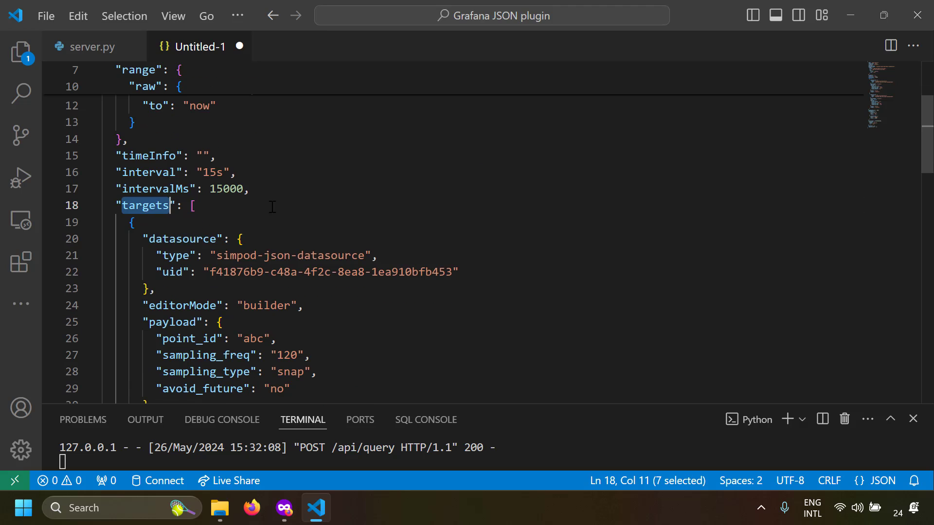
# - Switch back to Grafana, collapse the test1 and test2 queries, and compare them with the targets list in VS Code
pyautogui.hotkey('alt', 'Tab')
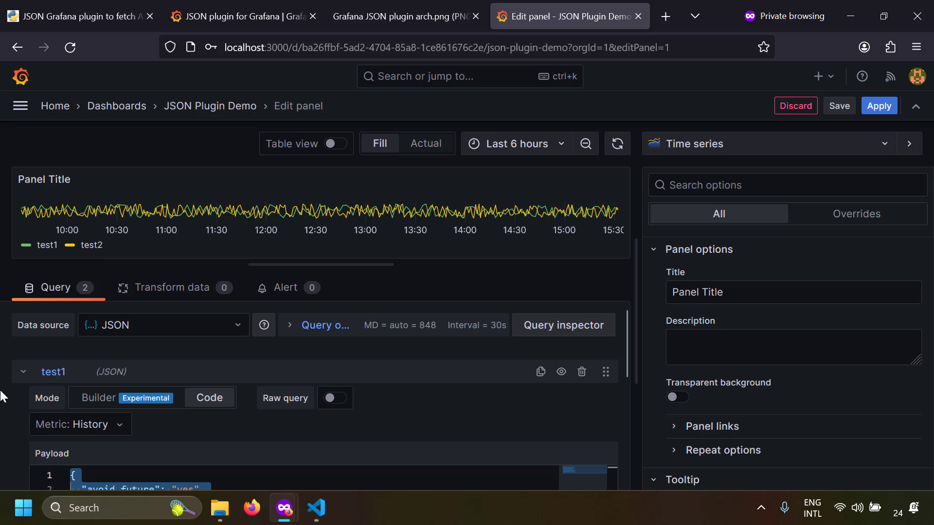
pyautogui.click(22, 372)
pyautogui.click(23, 406)
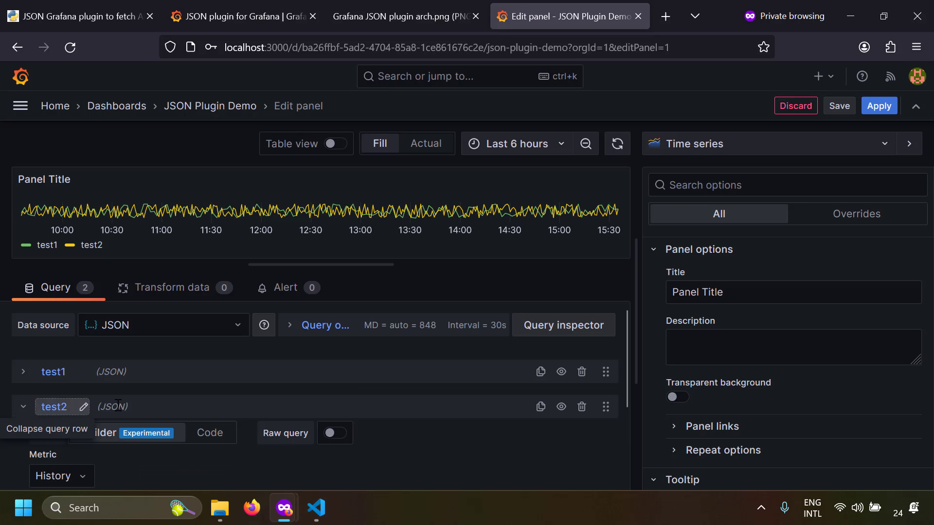
pyautogui.click(48, 404)
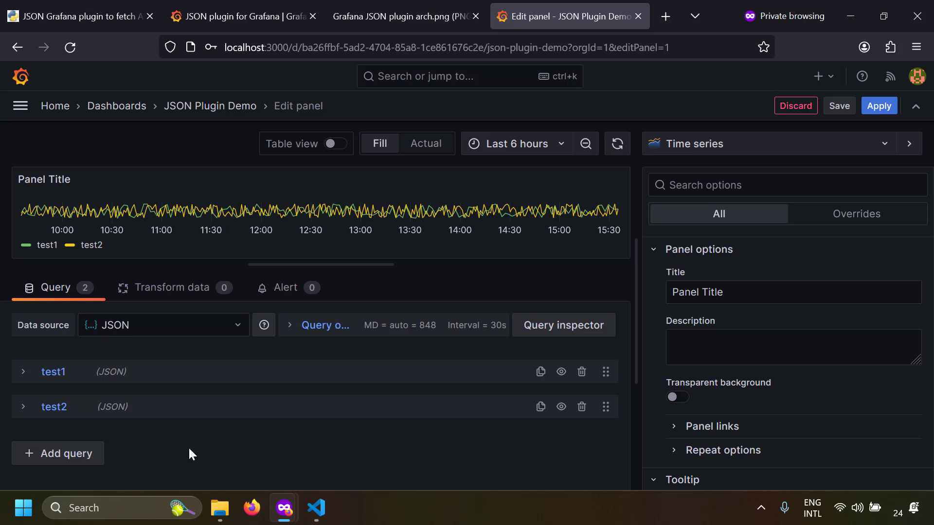
pyautogui.hotkey('alt', 'Tab')
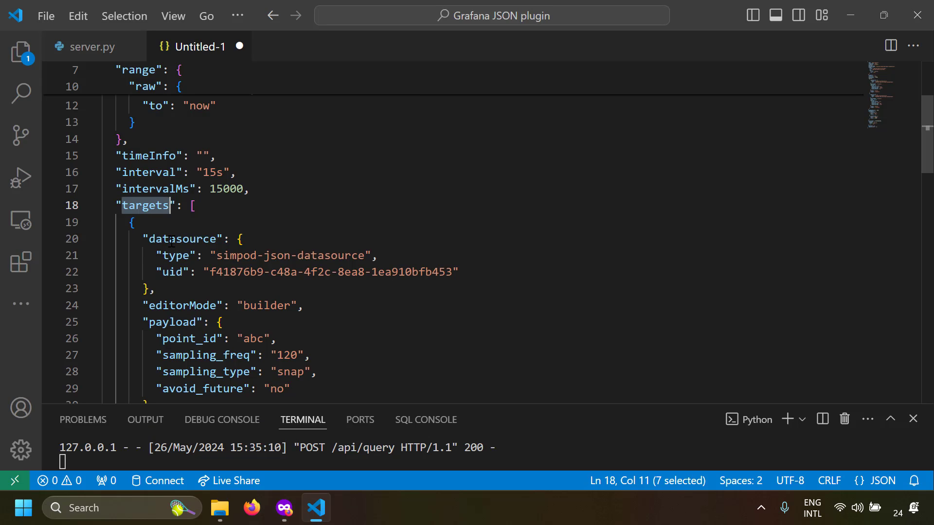
pyautogui.click(284, 508)
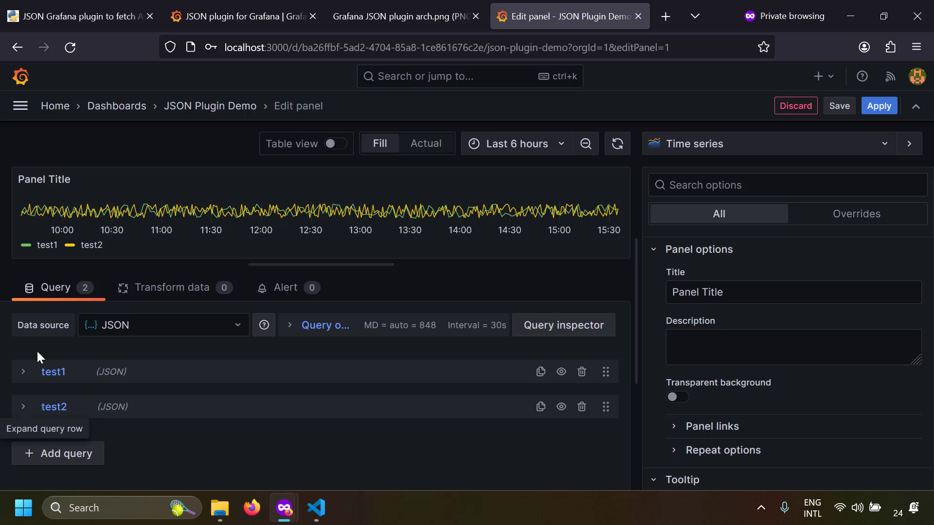
# - Switch to VS Code, fold both entries in the targets list, and examine the first target's payload and refId
pyautogui.click(316, 507)
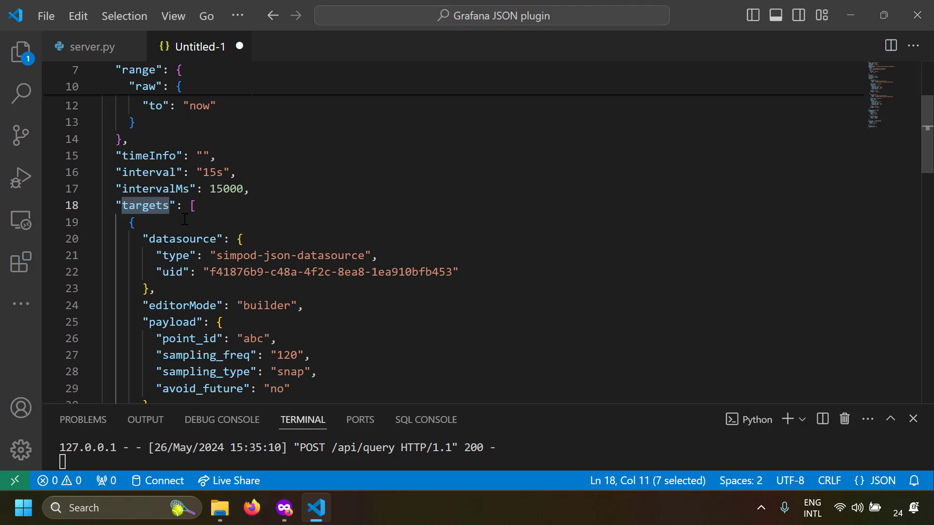
pyautogui.click(91, 223)
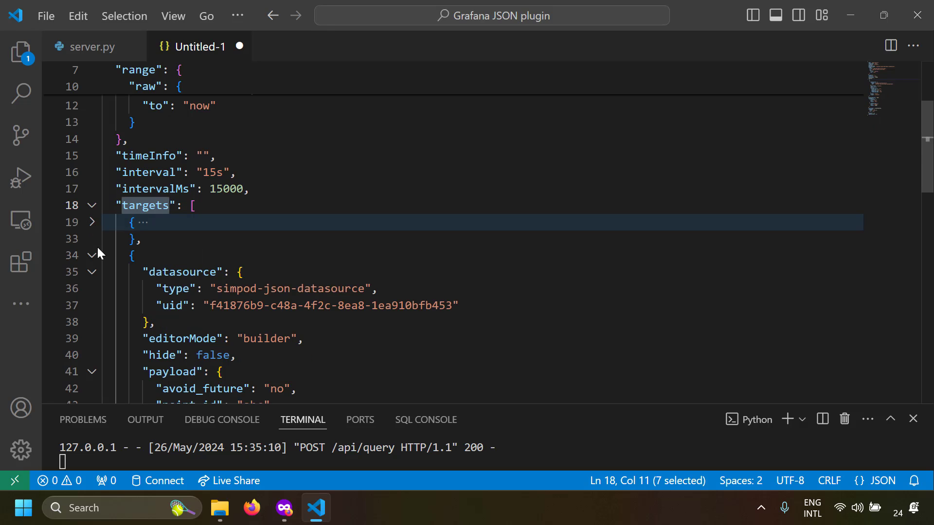
pyautogui.click(92, 255)
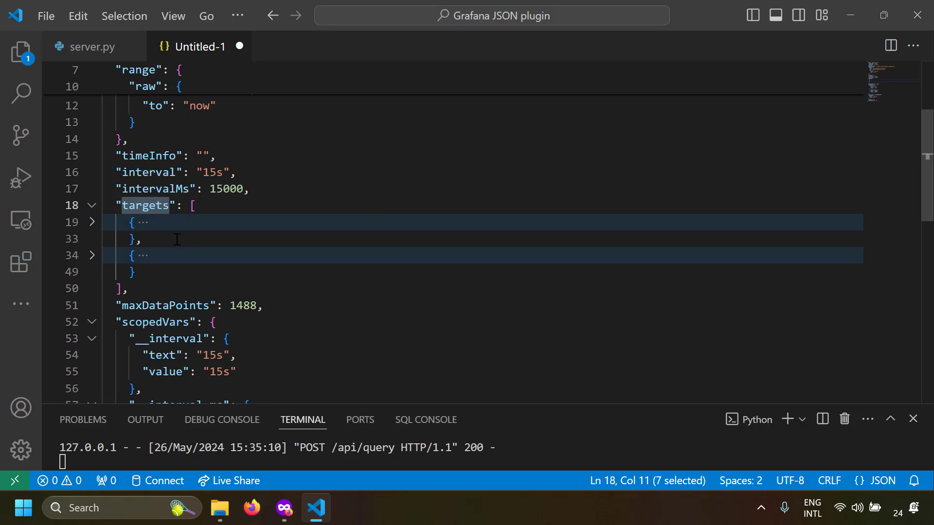
pyautogui.click(91, 223)
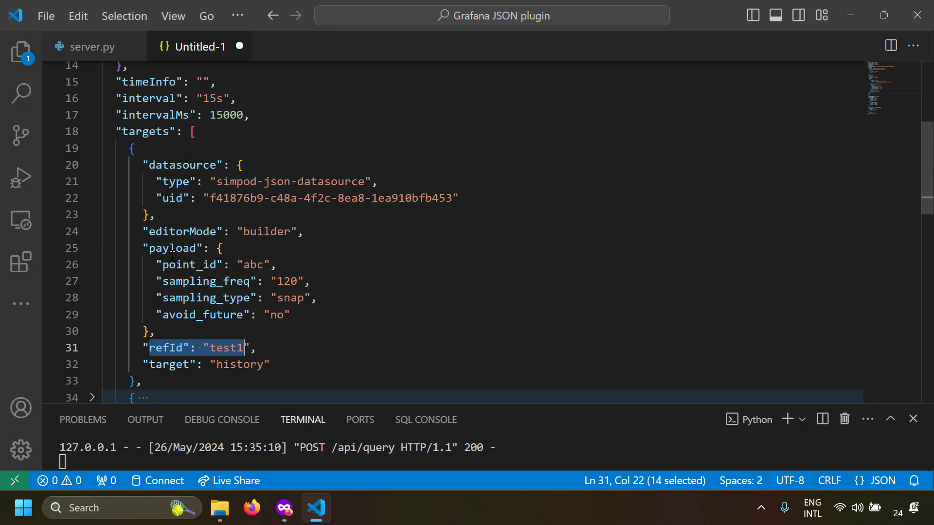
pyautogui.moveTo(156, 265); pyautogui.dragTo(300, 312)
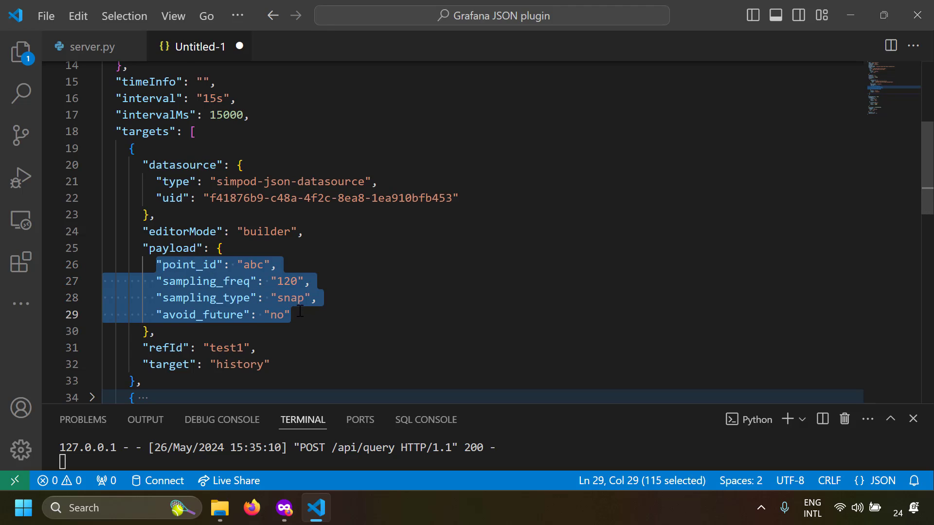
pyautogui.scroll(-1, 300, 311)
pyautogui.moveTo(176, 312); pyautogui.dragTo(263, 315)
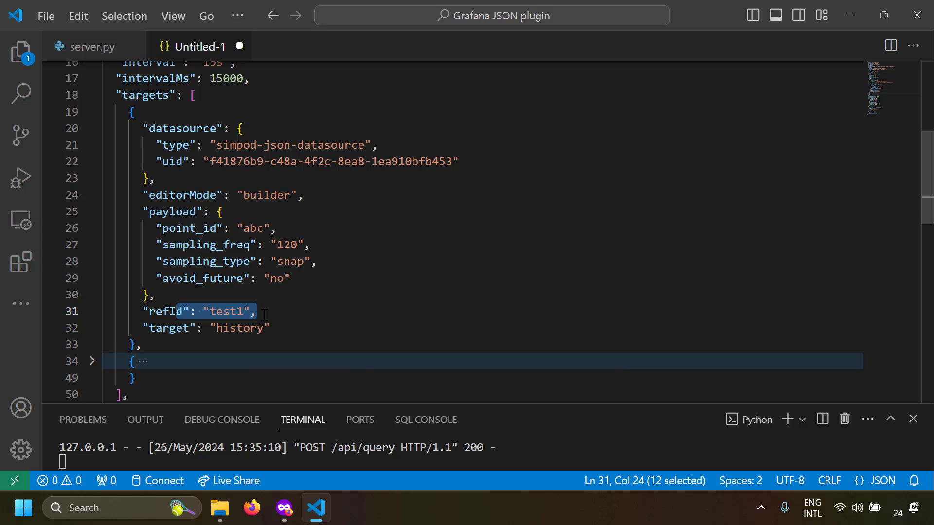
# - Collapse the first target, expand the second one to review its fields, and fold it again
pyautogui.click(89, 112)
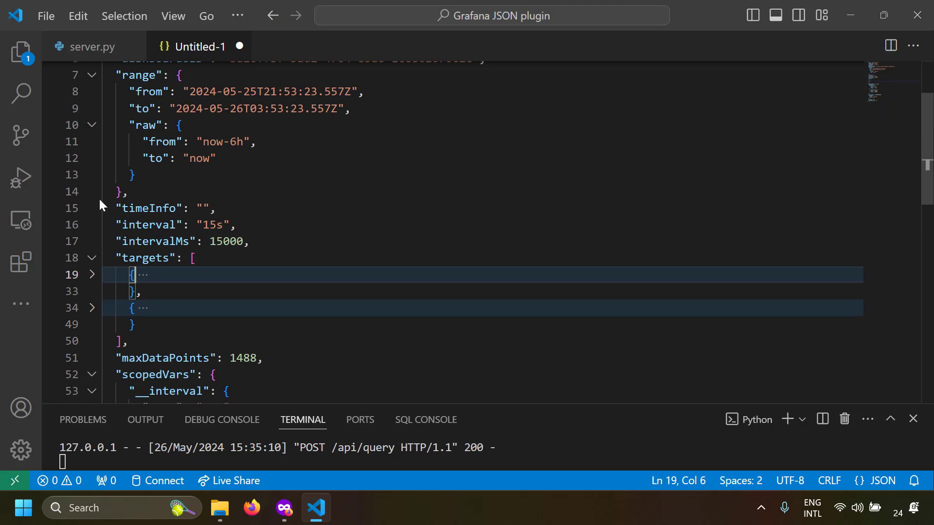
pyautogui.click(92, 308)
pyautogui.scroll(-3, 121, 311)
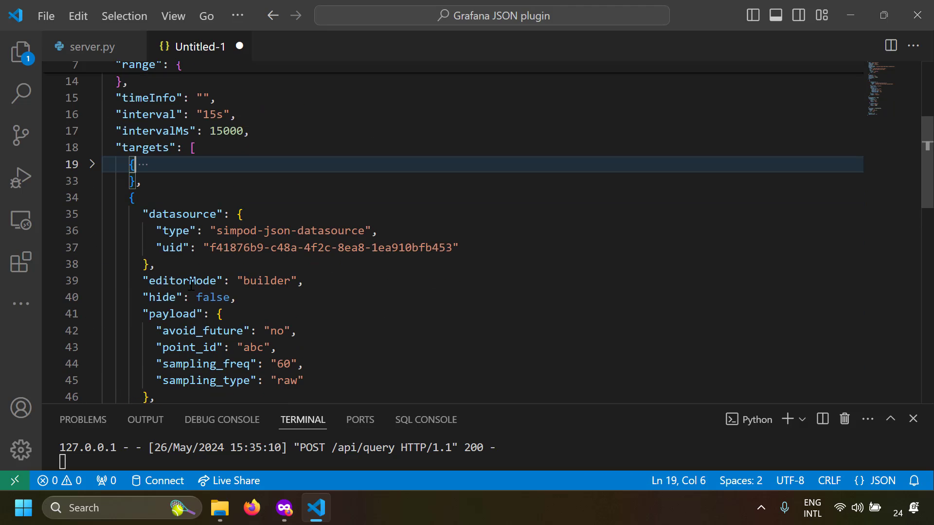
pyautogui.moveTo(151, 305); pyautogui.dragTo(258, 301)
pyautogui.hotkey('ctrl', 'shift', '[')
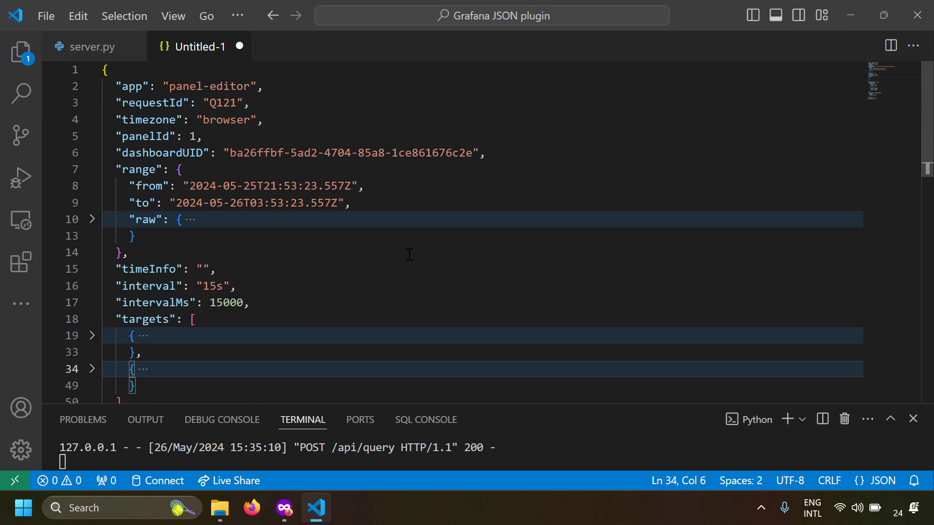
# - Switch to the Taming Python blog post and examine the test1 target, its datapoints and the first timestamp in the sample response
pyautogui.hotkey('alt', 'Tab')
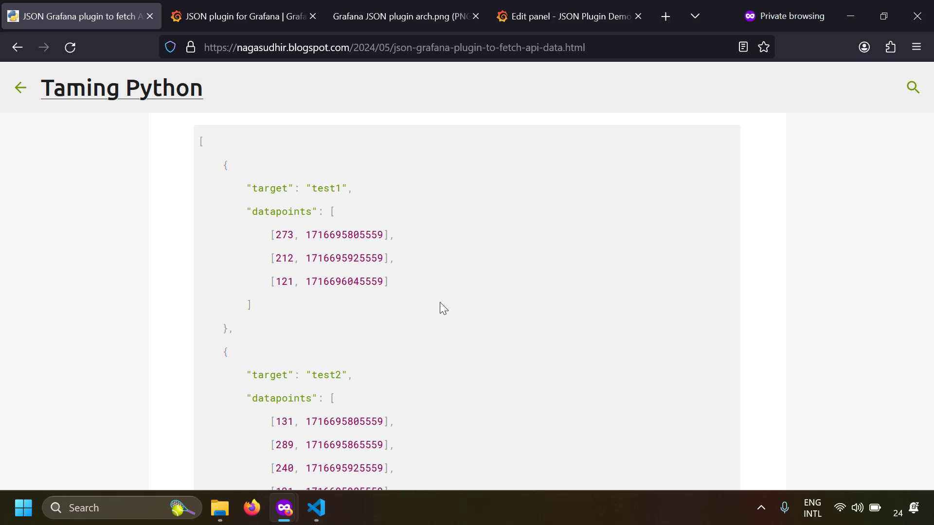
pyautogui.scroll(-1, 440, 302)
pyautogui.scroll(1, 439, 302)
pyautogui.moveTo(253, 193); pyautogui.dragTo(354, 184)
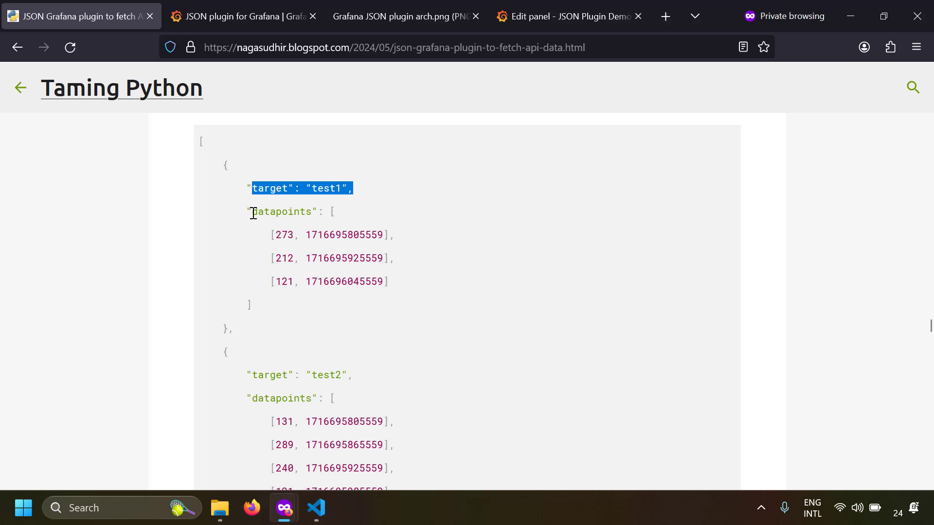
pyautogui.moveTo(248, 211); pyautogui.dragTo(252, 211)
pyautogui.moveTo(253, 243); pyautogui.dragTo(282, 306)
pyautogui.click(281, 305)
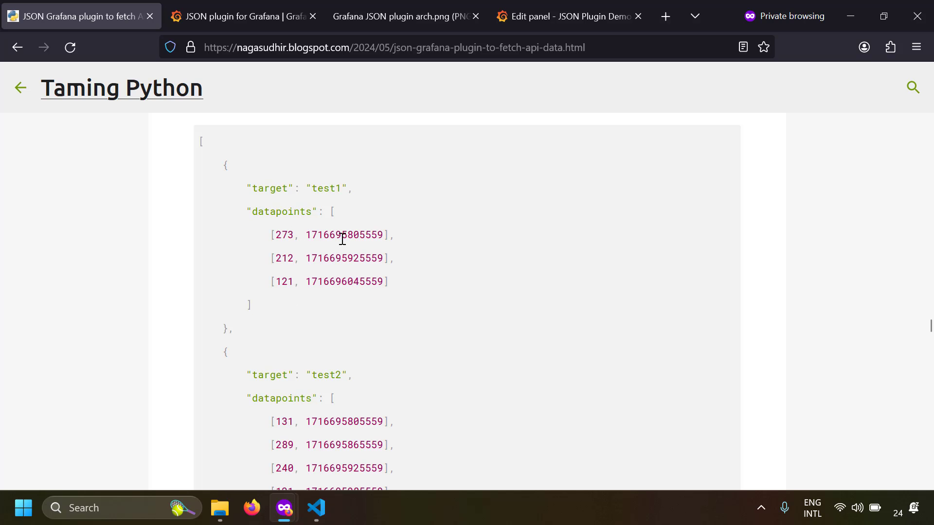
pyautogui.moveTo(307, 238); pyautogui.dragTo(384, 237)
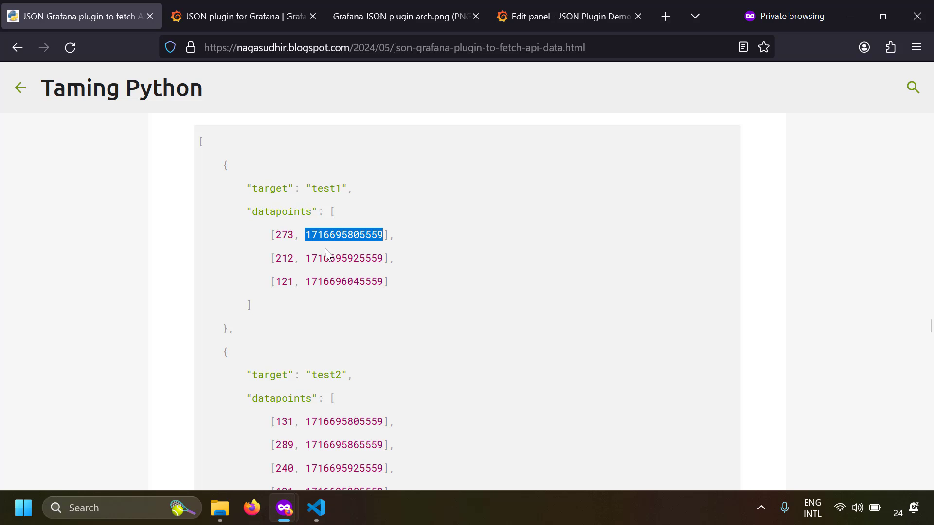
# - Compare the test1 and test2 target names and their datapoints lists in the sample response JSON
pyautogui.scroll(-1, 258, 233)
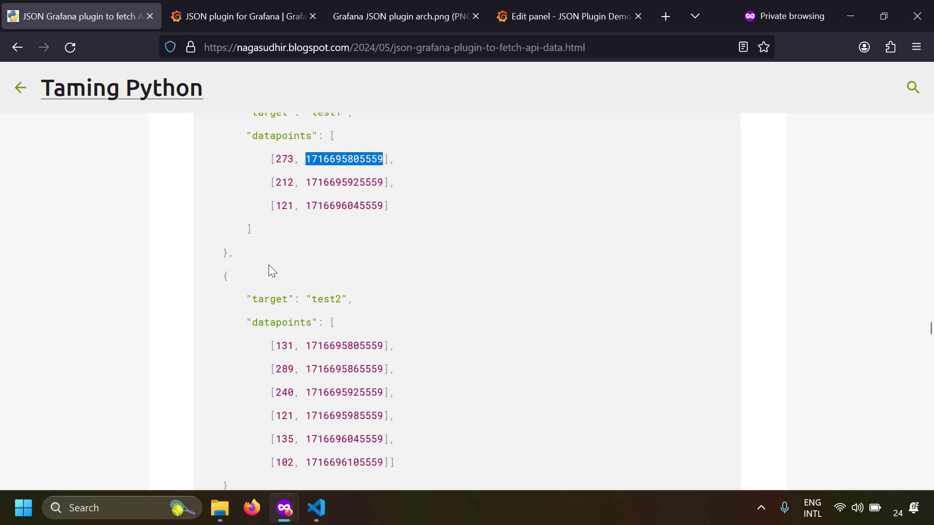
pyautogui.scroll(1, 269, 287)
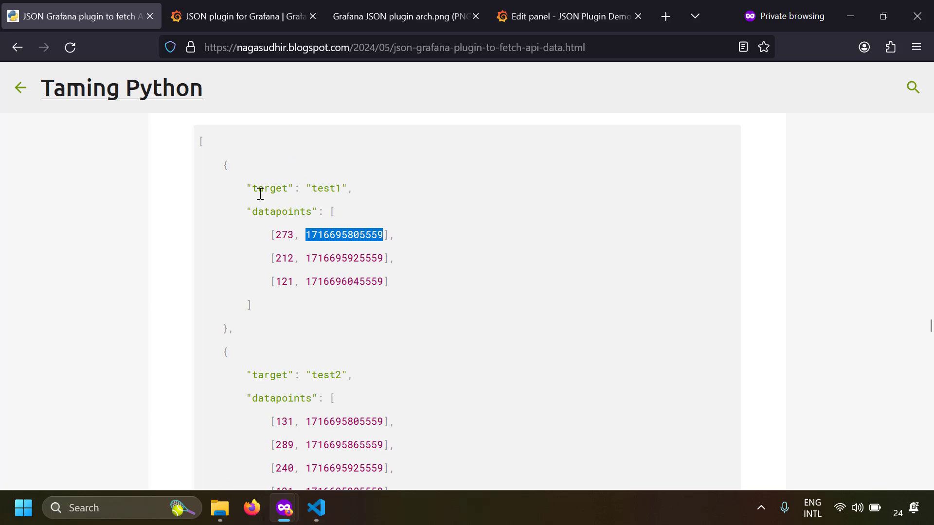
pyautogui.moveTo(257, 190); pyautogui.dragTo(339, 191)
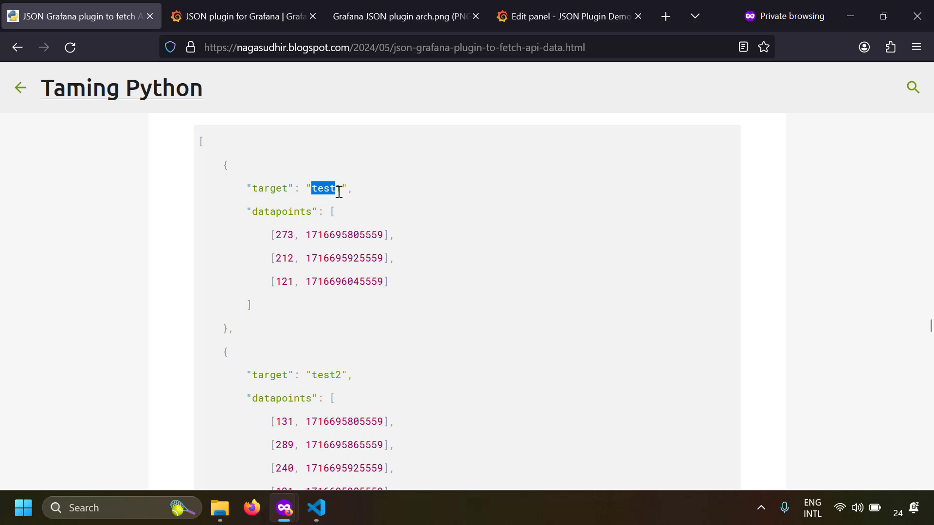
pyautogui.scroll(-2, 342, 357)
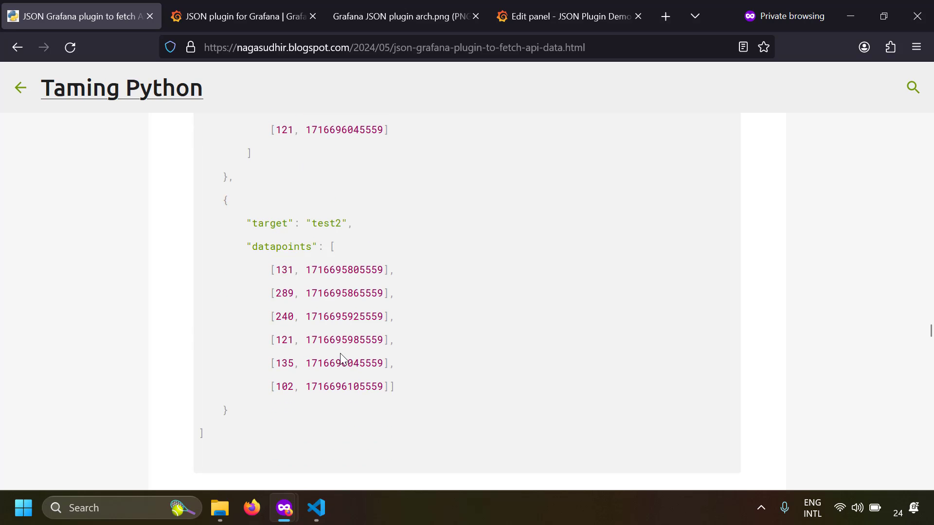
pyautogui.moveTo(263, 223); pyautogui.dragTo(354, 224)
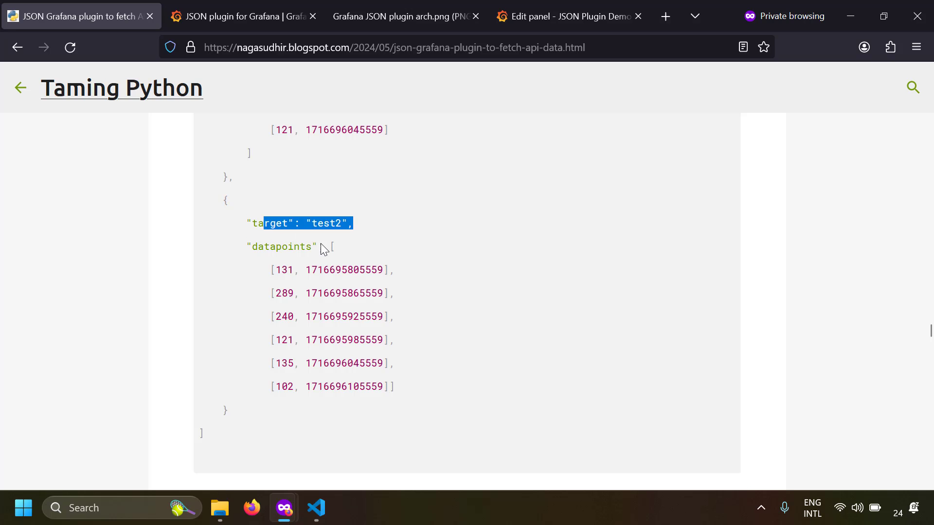
pyautogui.moveTo(248, 246); pyautogui.dragTo(271, 404)
pyautogui.click(460, 334)
pyautogui.scroll(2, 460, 333)
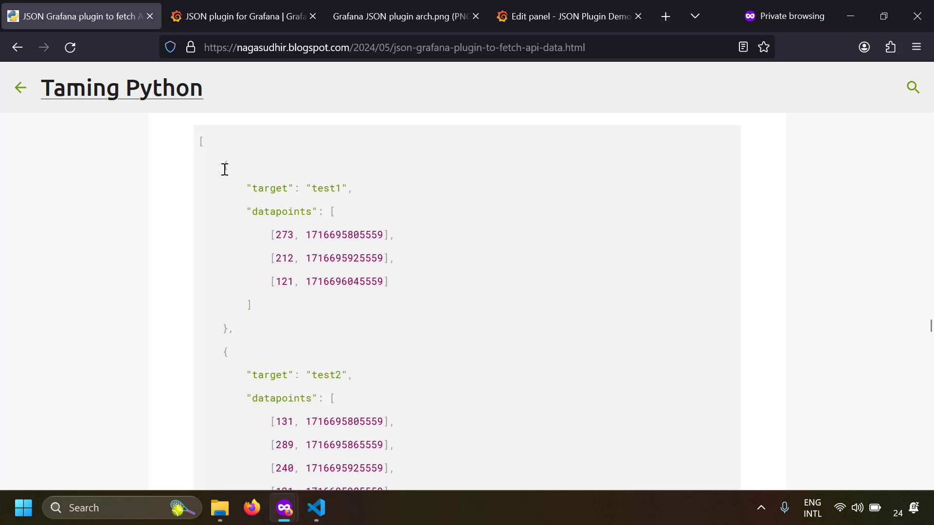
pyautogui.scroll(-2, 243, 234)
pyautogui.scroll(-1, 262, 256)
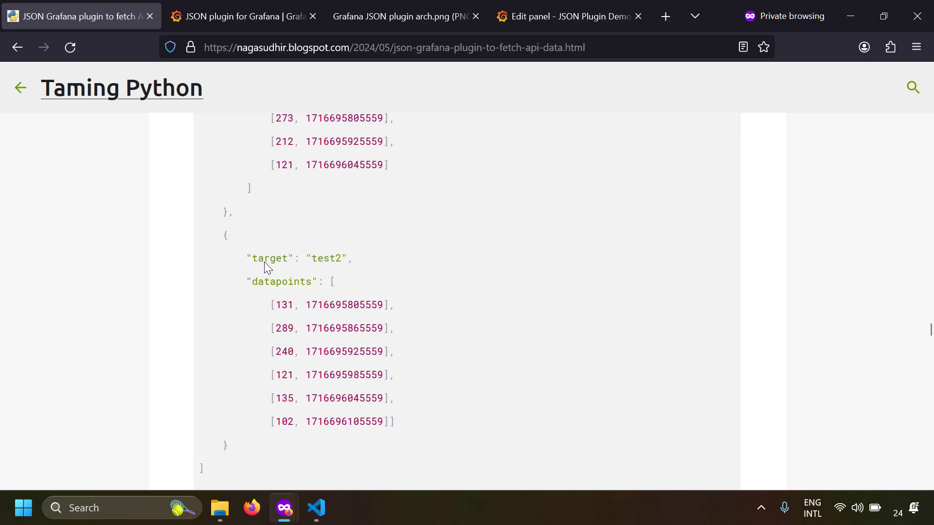
pyautogui.scroll(3, 265, 263)
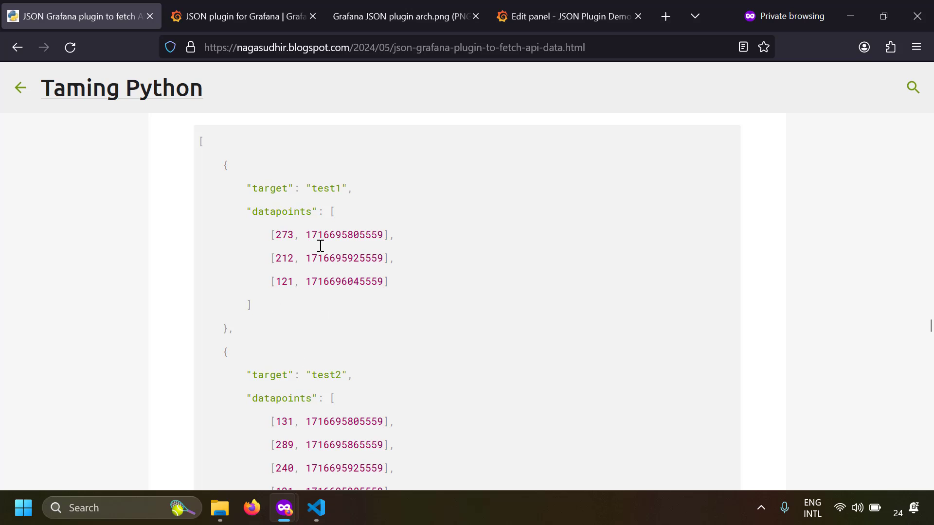
# - Revisit the POST /query endpoint in the plugin documentation, and expand Grafana's test1 query to compare its Builder fields with its Code payload
pyautogui.click(516, 17)
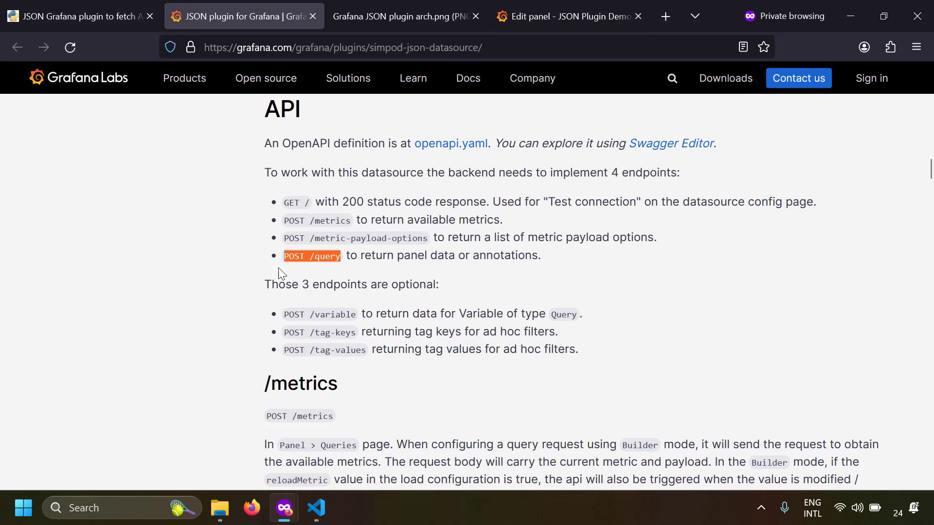
pyautogui.moveTo(284, 256); pyautogui.dragTo(341, 259)
pyautogui.hotkey('ctrl', 'Tab')
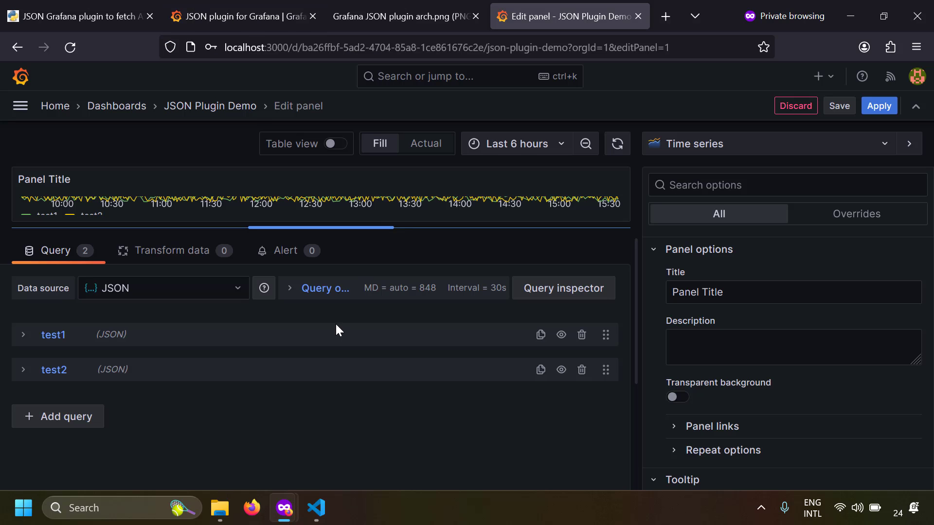
pyautogui.click(277, 331)
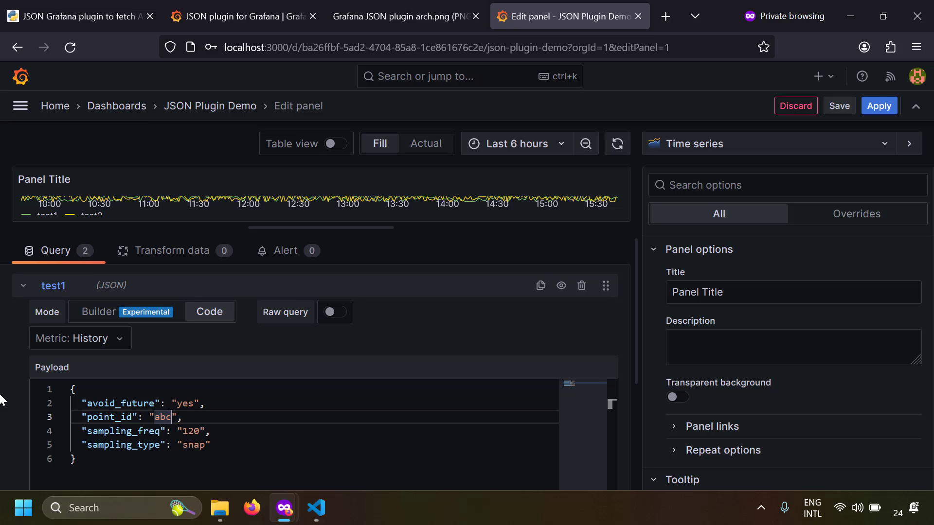
pyautogui.click(118, 316)
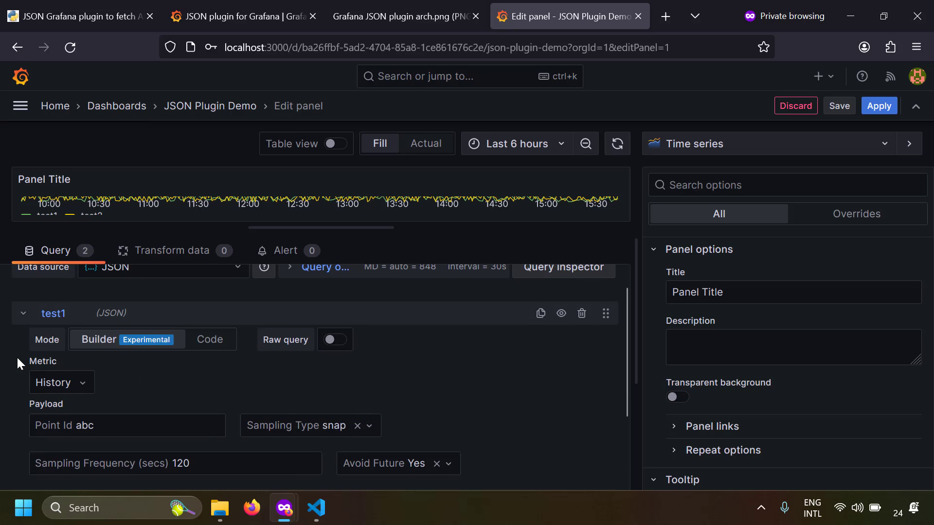
pyautogui.click(209, 344)
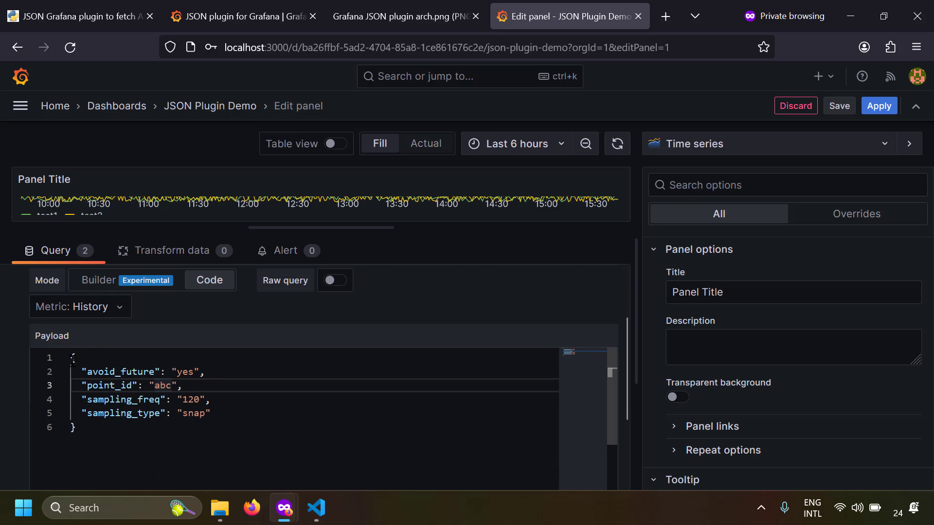
pyautogui.moveTo(70, 358); pyautogui.dragTo(91, 427)
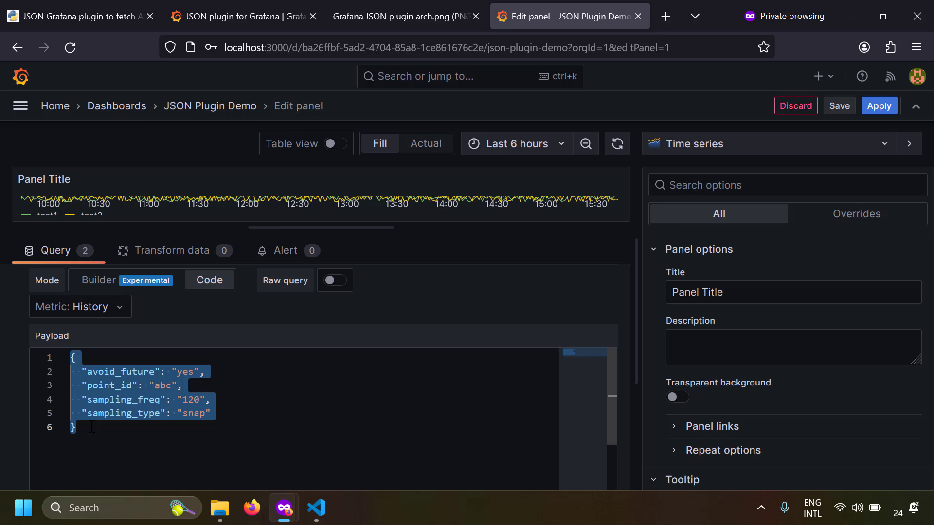
# - Switch the test1 query to Builder mode and set its Sampling Type to Maximum
pyautogui.click(125, 279)
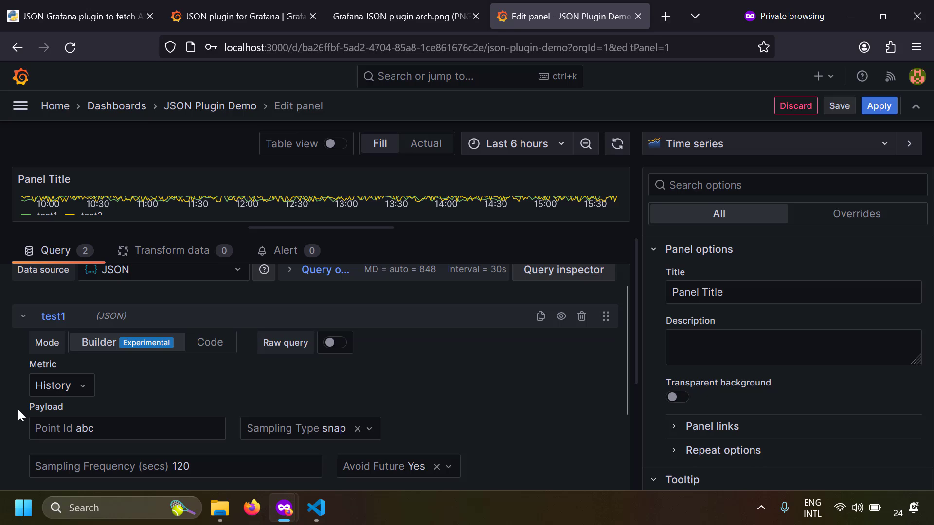
pyautogui.scroll(-3, 17, 408)
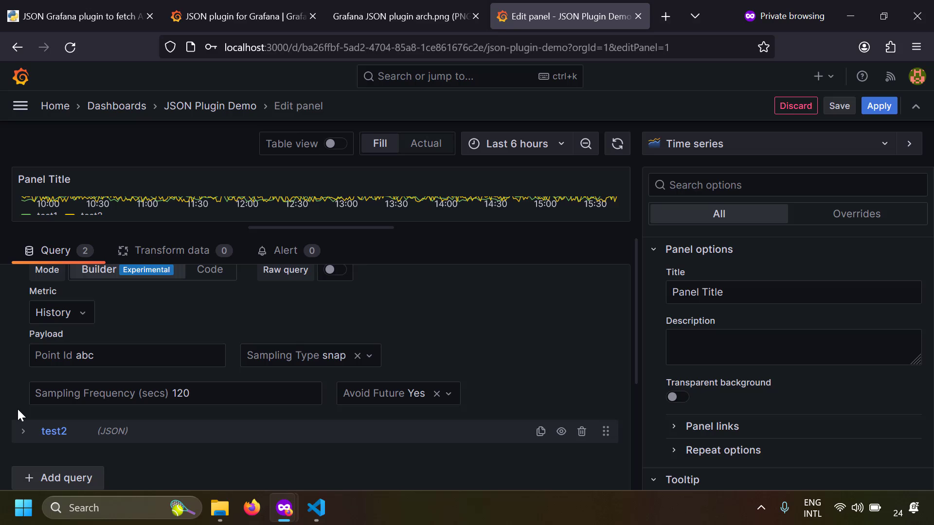
pyautogui.click(126, 360)
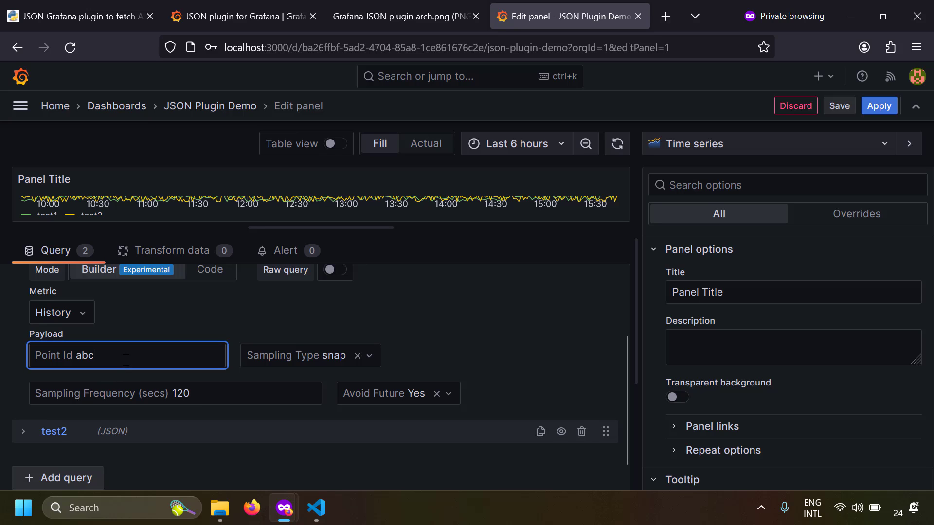
pyautogui.click(223, 398)
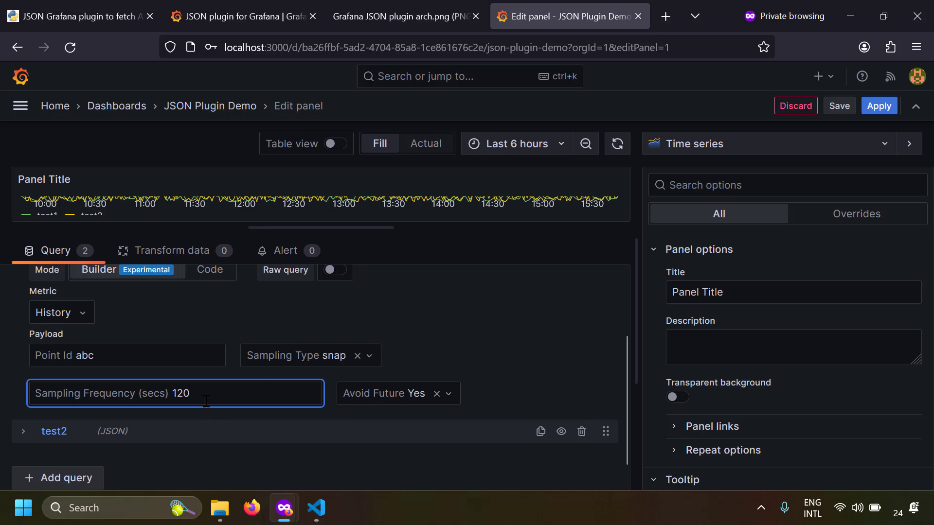
pyautogui.click(341, 366)
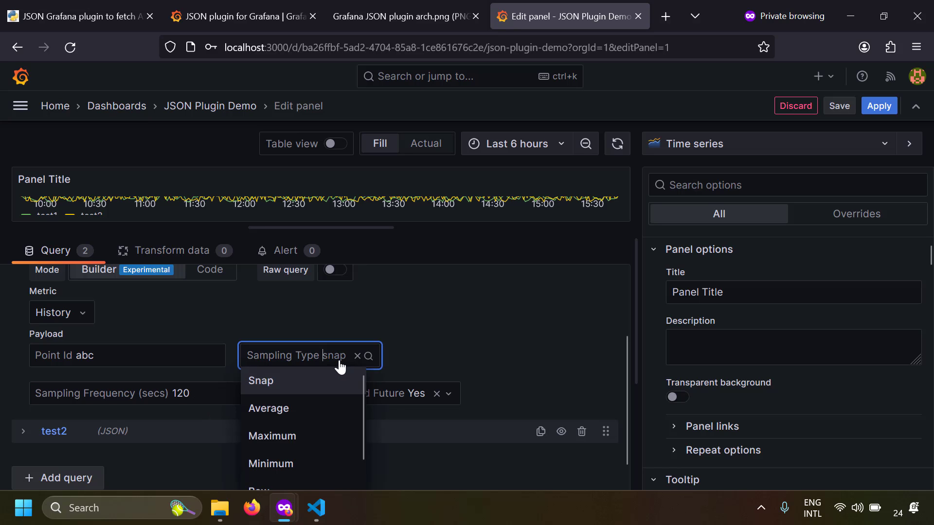
pyautogui.click(295, 438)
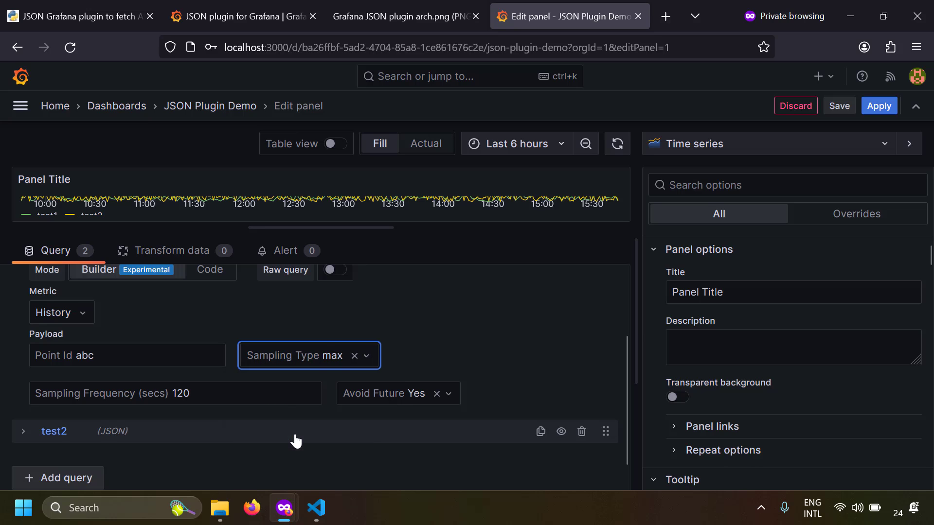
# - Try the Point Id abcd in the test1 query, and restore it to abc
pyautogui.click(135, 360)
pyautogui.write('d')
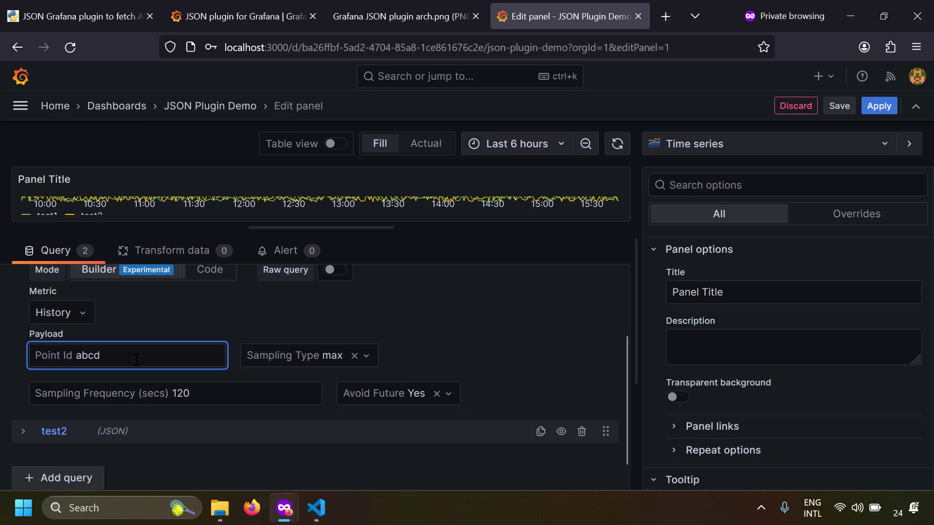
pyautogui.press('BackSpace')
pyautogui.click(225, 400)
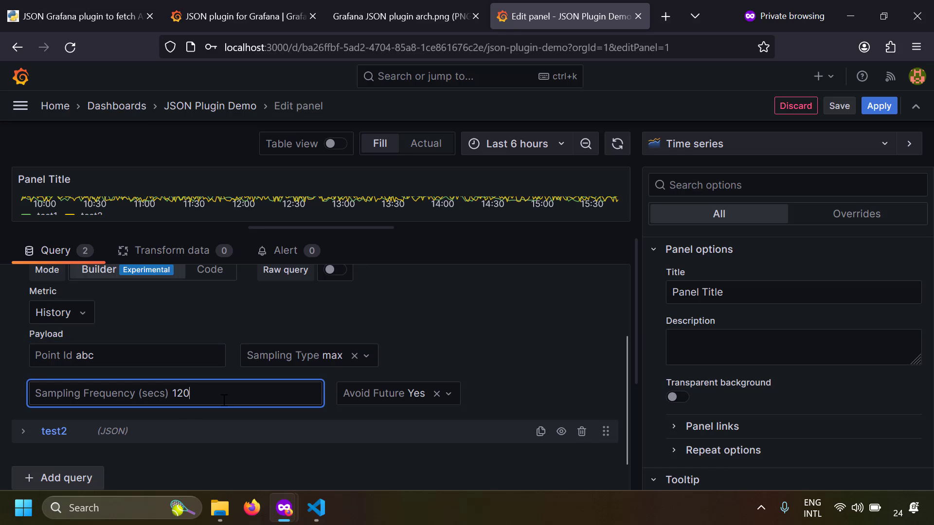
# - Check the Avoid Future choices in the test1 query, and bring up the blog article's sample metrics response
pyautogui.click(418, 393)
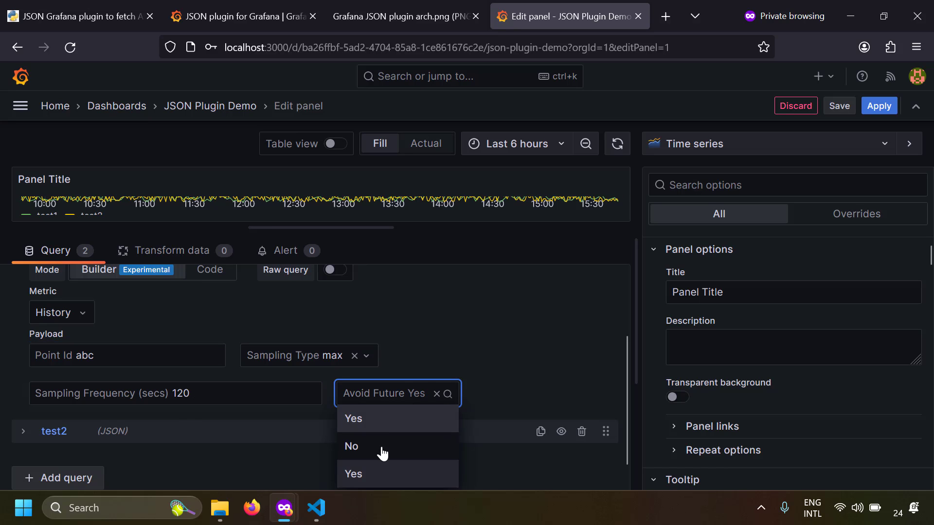
pyautogui.scroll(2, 533, 360)
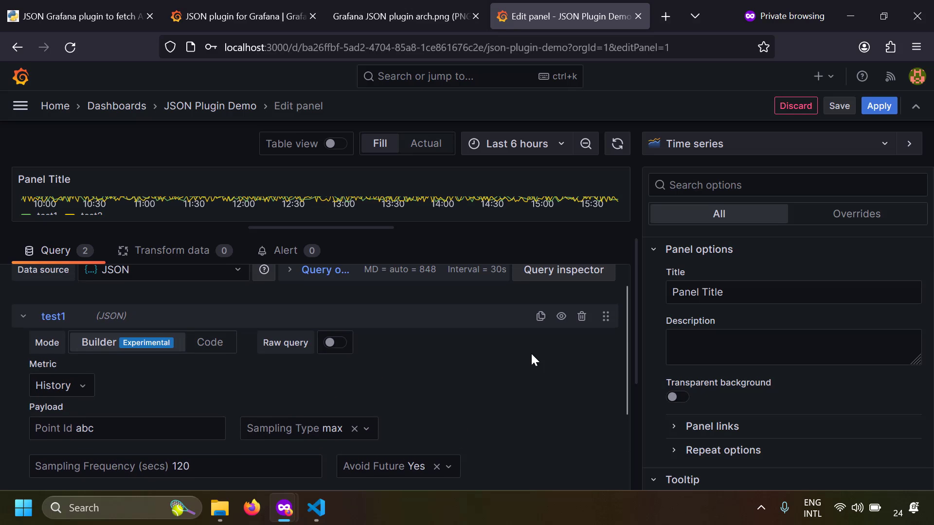
pyautogui.hotkey('ctrl', 'Tab')
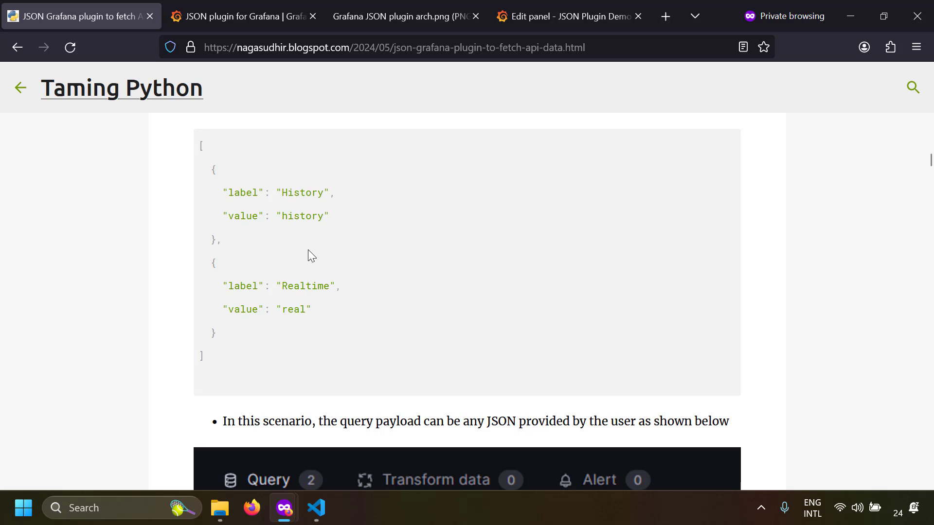
# - Switch to VS Code and inspect the sample metrics JSON structure by folding its History and Realtime objects, then reopening History with its payloads list
pyautogui.hotkey('alt', 'Tab')
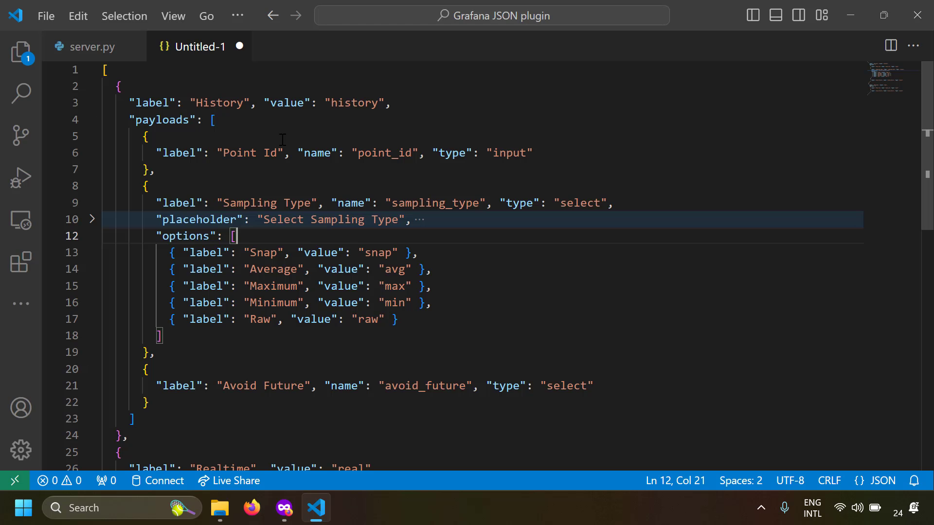
pyautogui.click(91, 86)
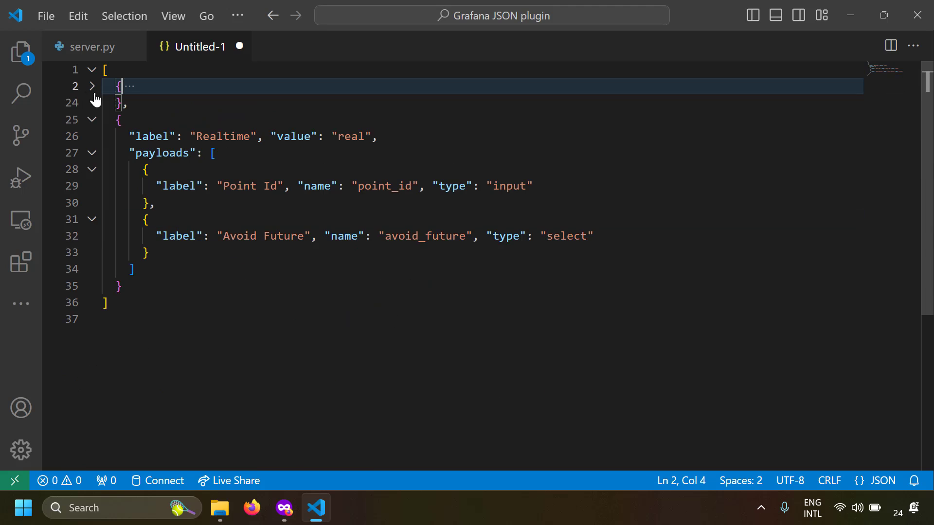
pyautogui.click(92, 119)
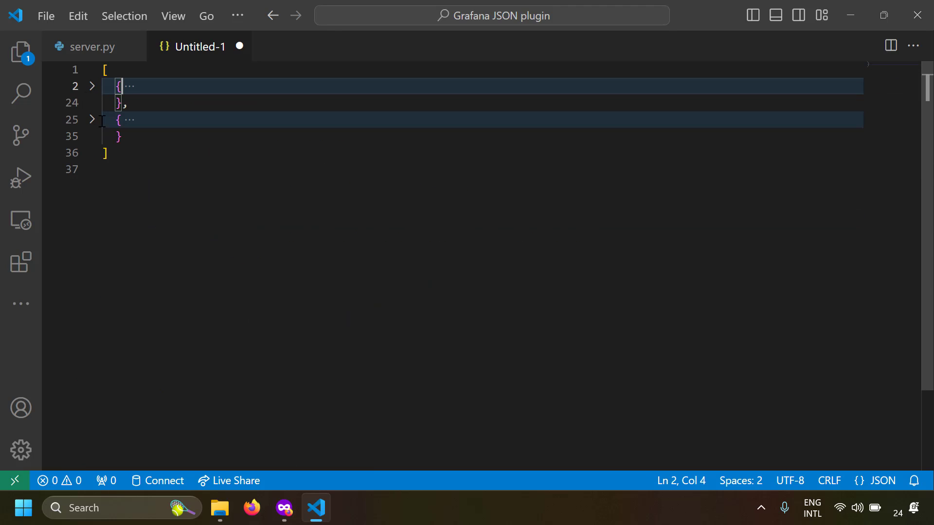
pyautogui.click(92, 86)
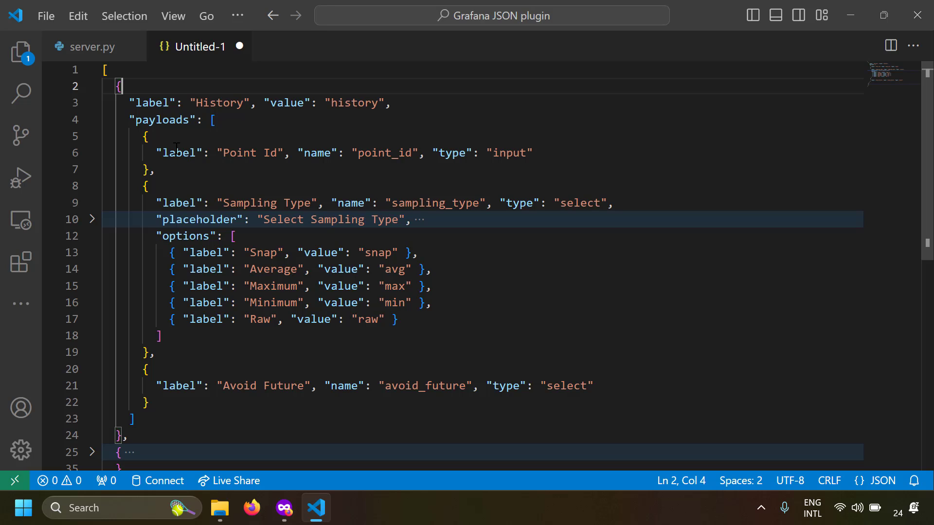
pyautogui.click(166, 126)
pyautogui.click(92, 121)
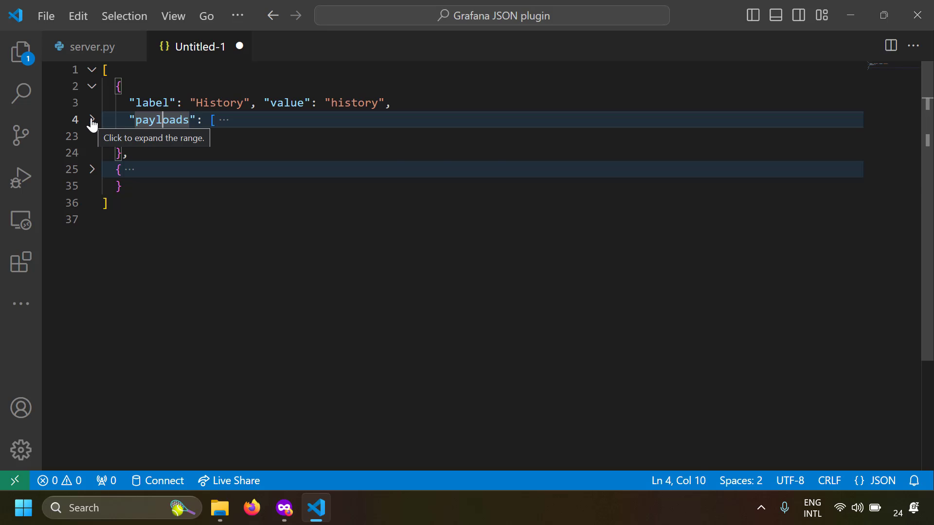
pyautogui.click(92, 120)
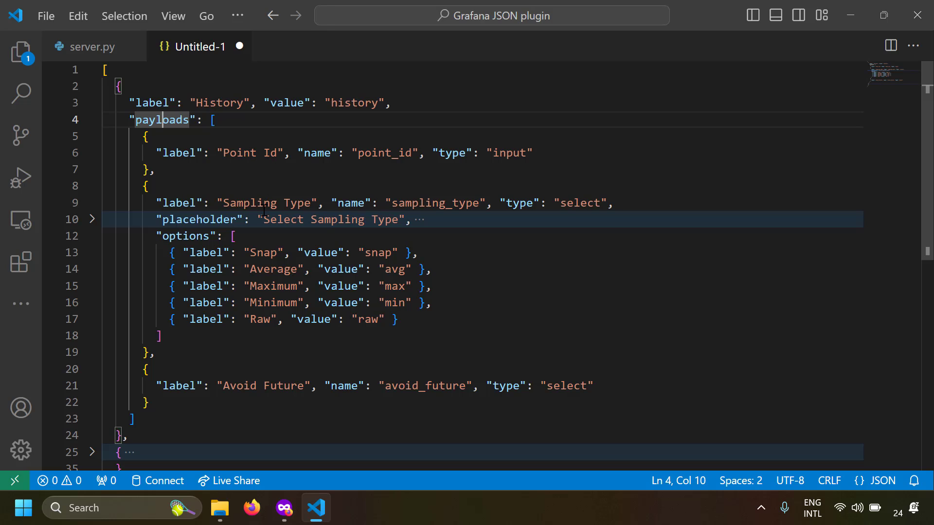
# - Examine the label, name and type of the Point Id entry in the History payloads
pyautogui.moveTo(176, 153); pyautogui.dragTo(272, 155)
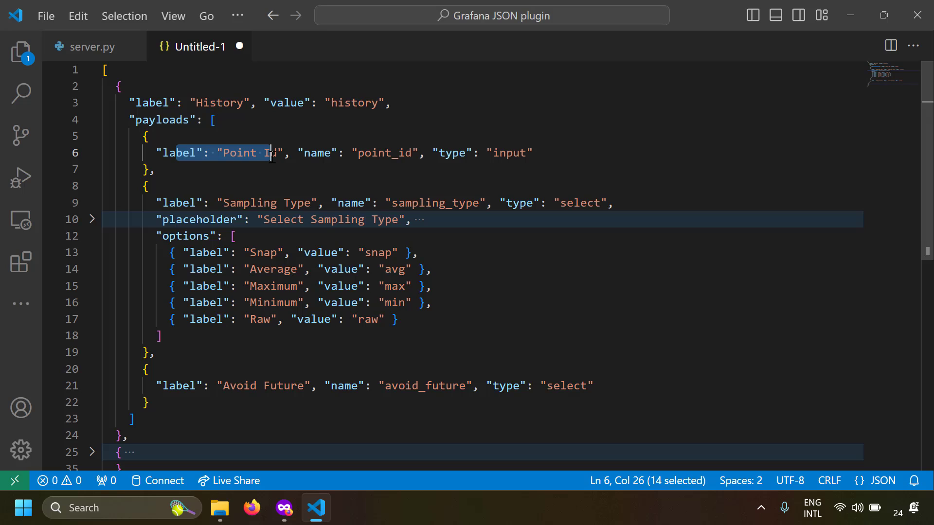
pyautogui.doubleClick(385, 153)
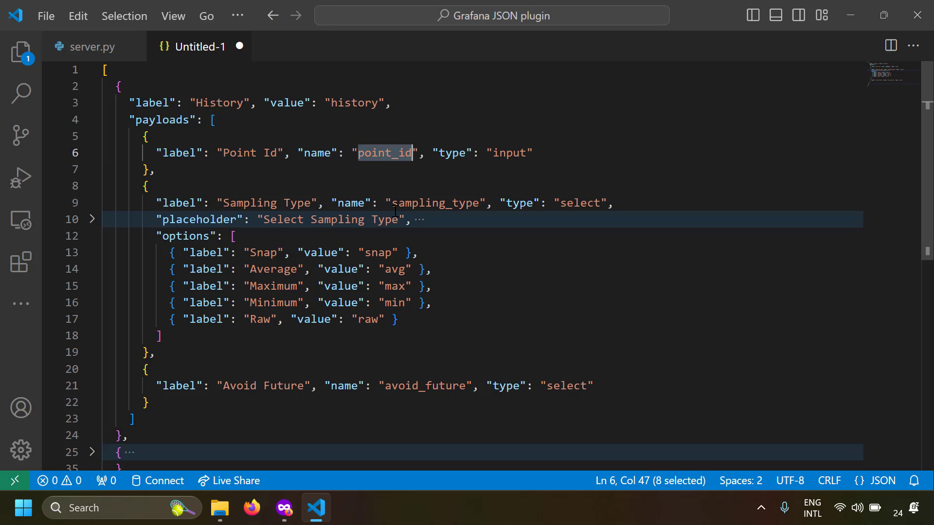
pyautogui.click(514, 152)
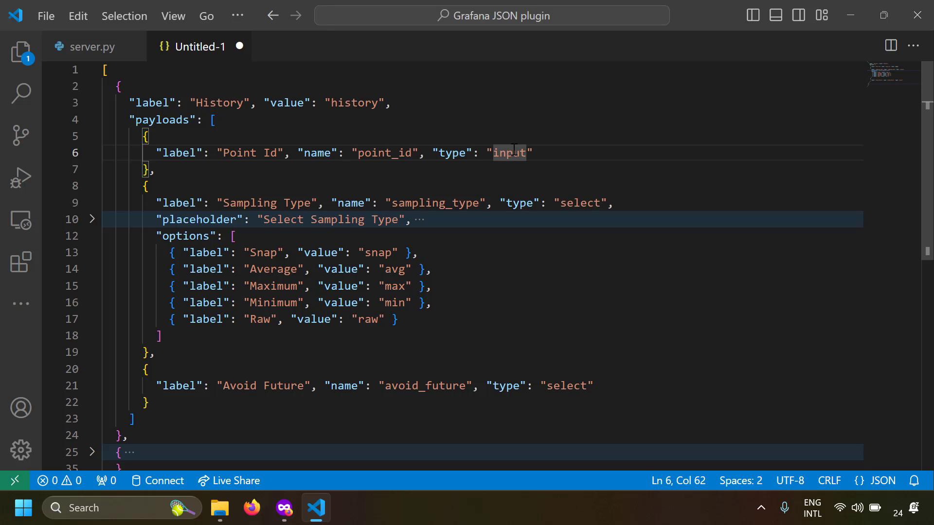
# - Unfold the Sampling Type payload's hidden line, and examine its name, label, select type and options list
pyautogui.click(419, 219)
pyautogui.click(459, 235)
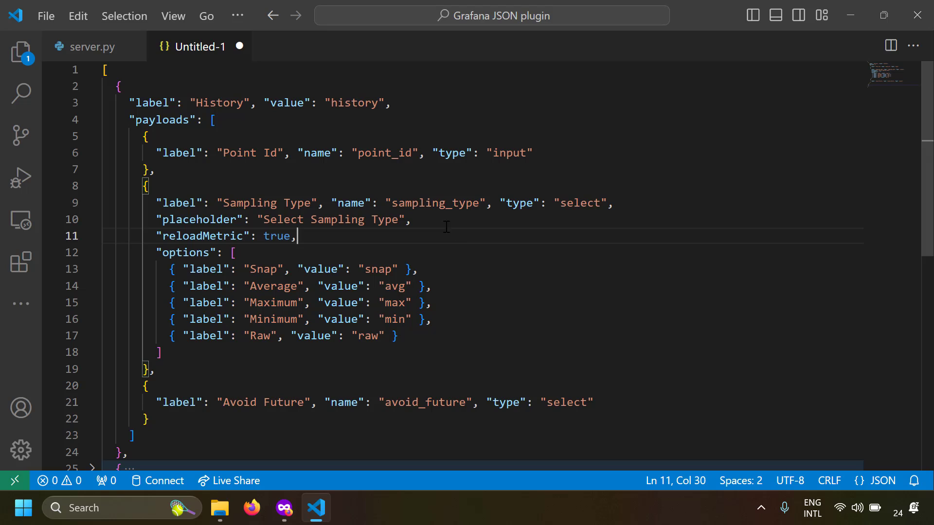
pyautogui.moveTo(392, 203); pyautogui.dragTo(481, 203)
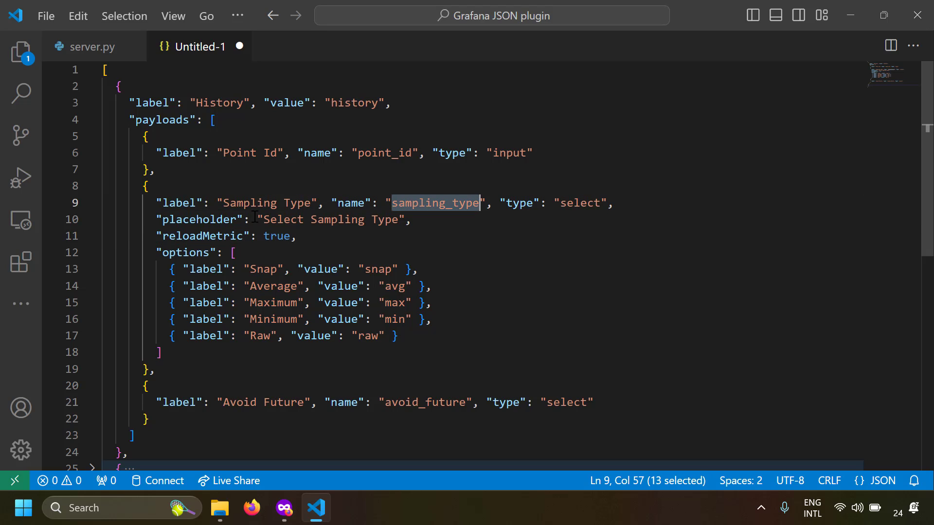
pyautogui.moveTo(237, 203); pyautogui.dragTo(317, 203)
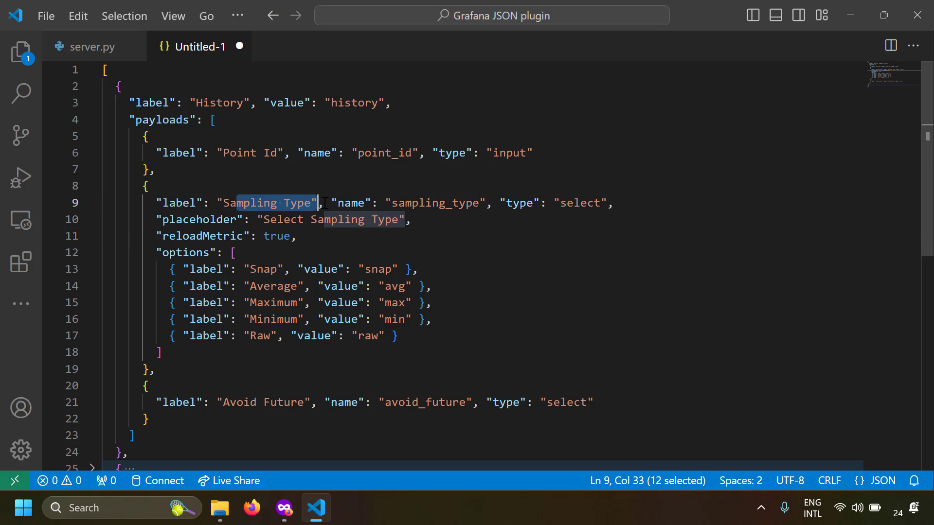
pyautogui.doubleClick(570, 203)
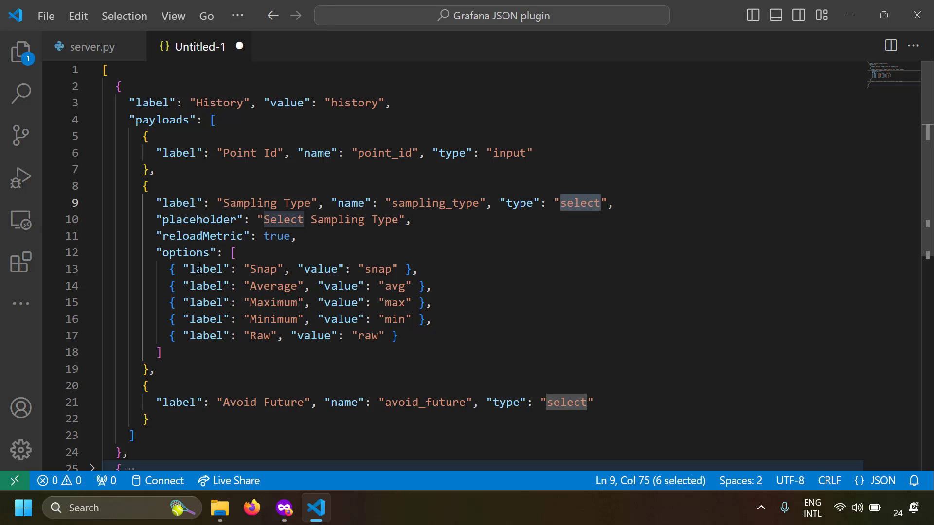
pyautogui.doubleClick(196, 251)
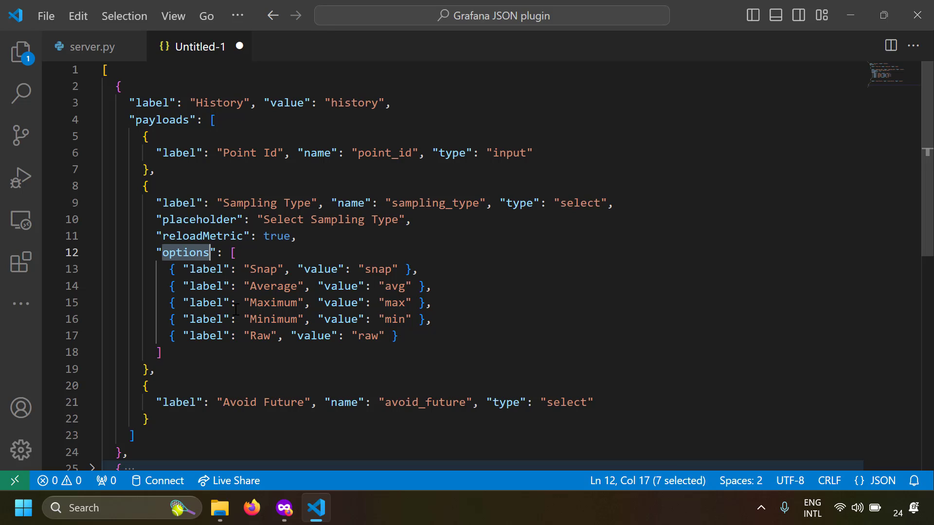
pyautogui.moveTo(176, 269); pyautogui.dragTo(385, 336)
pyautogui.click(429, 335)
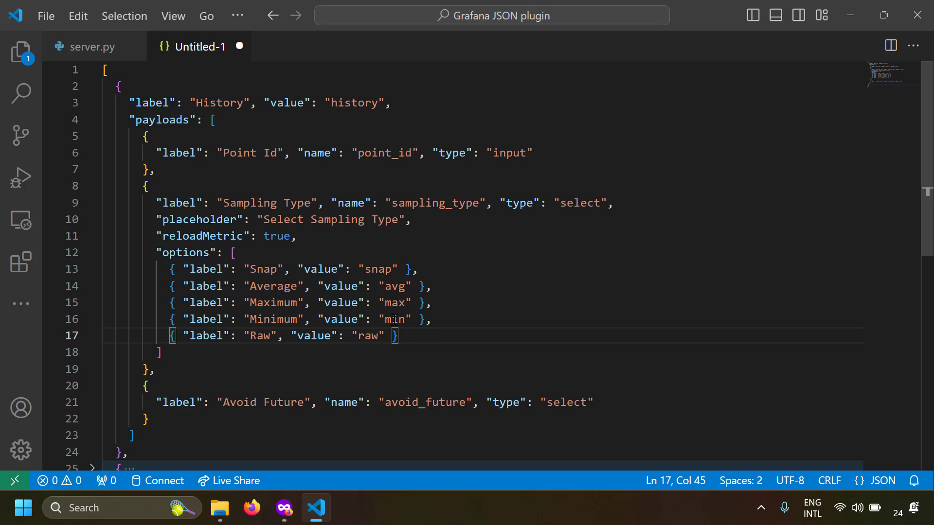
pyautogui.click(378, 270)
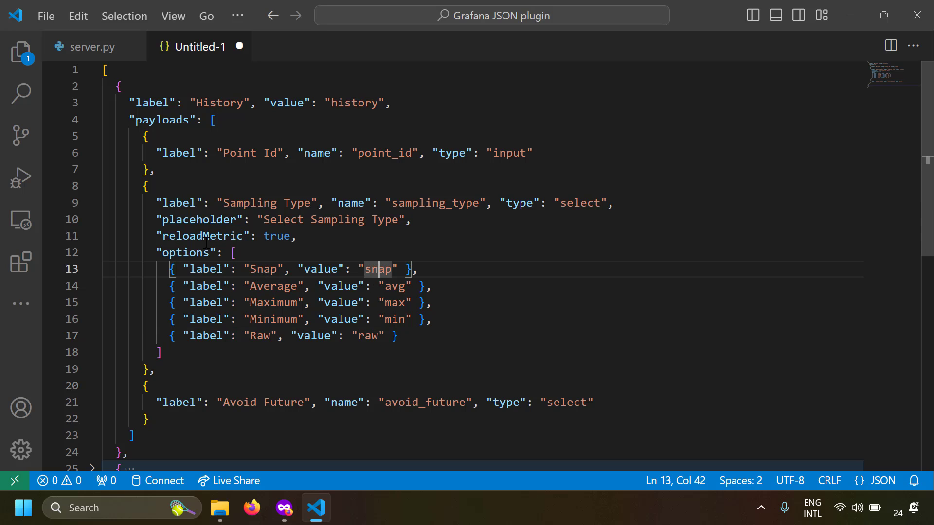
# - Examine the Sampling Type payload's placeholder and its reloadMetric setting in relation to the listed options
pyautogui.moveTo(176, 220); pyautogui.dragTo(392, 220)
pyautogui.click(359, 220)
pyautogui.click(344, 253)
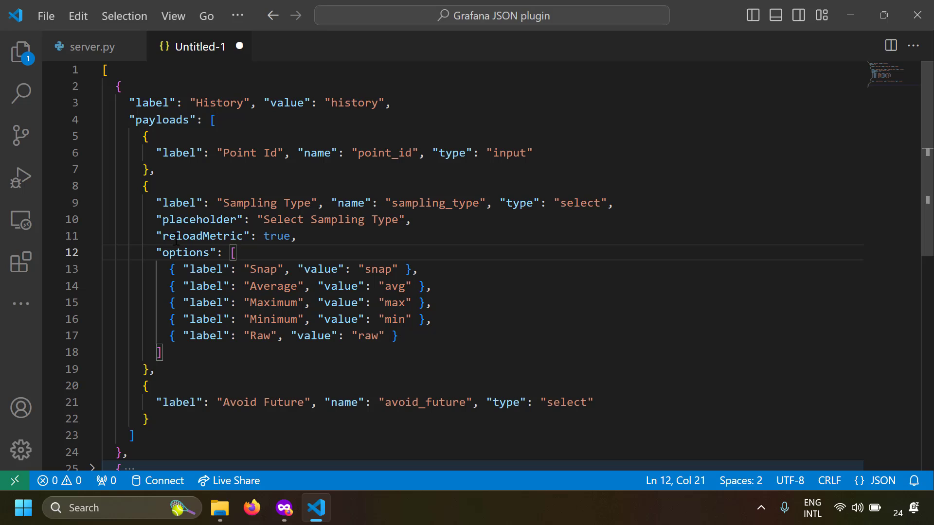
pyautogui.moveTo(176, 237); pyautogui.dragTo(300, 237)
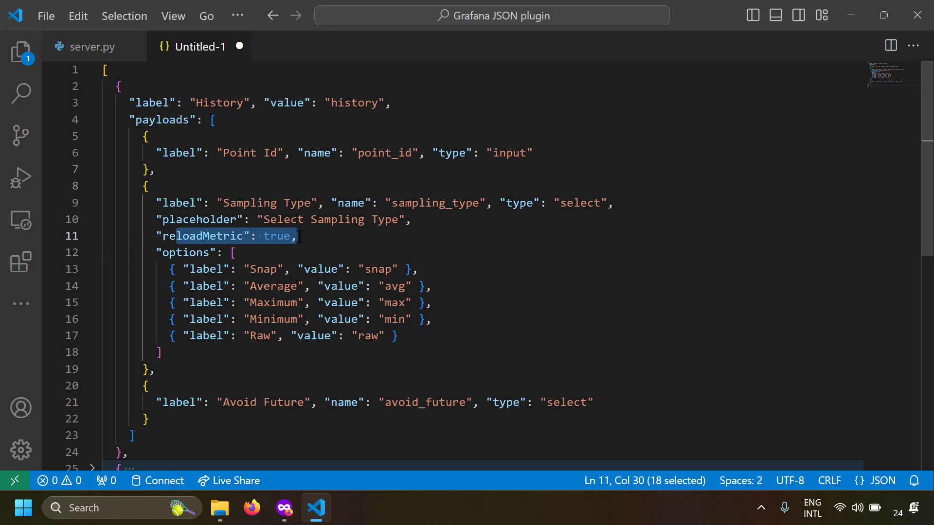
pyautogui.click(298, 236)
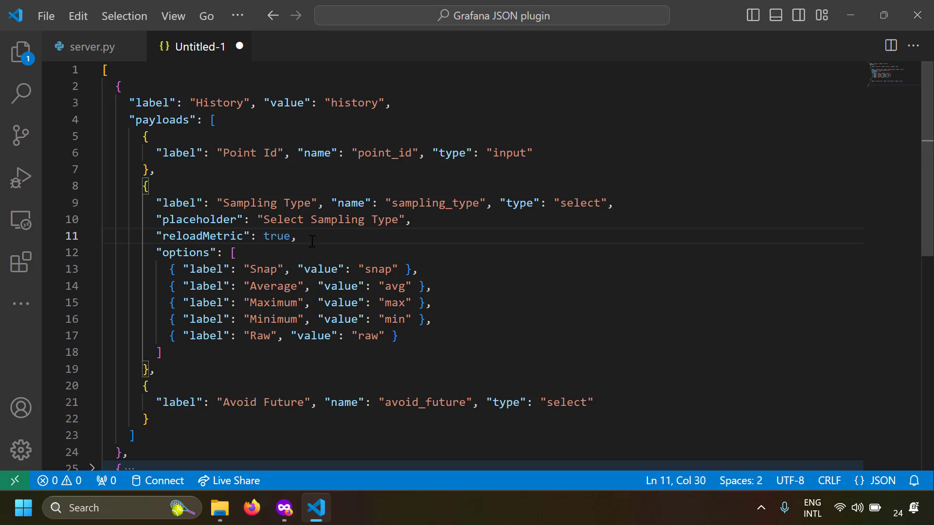
pyautogui.moveTo(315, 235); pyautogui.dragTo(163, 235)
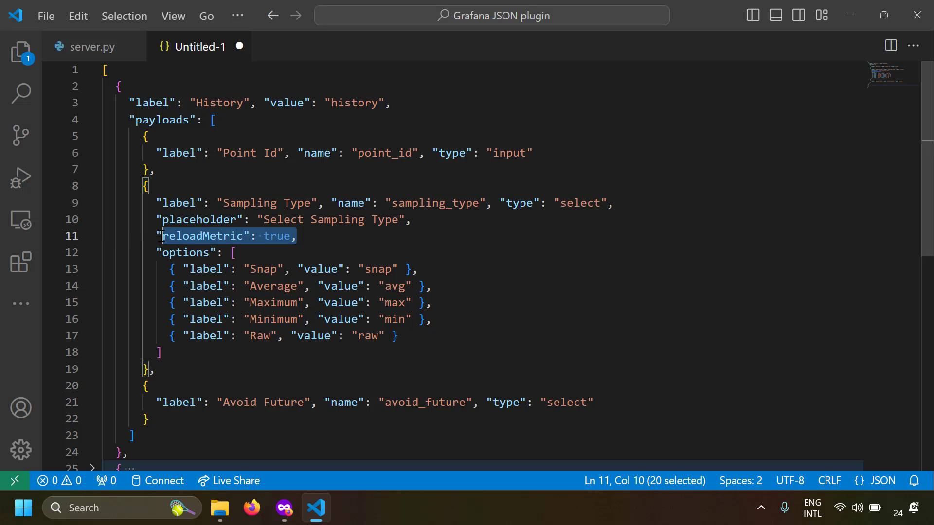
pyautogui.click(189, 296)
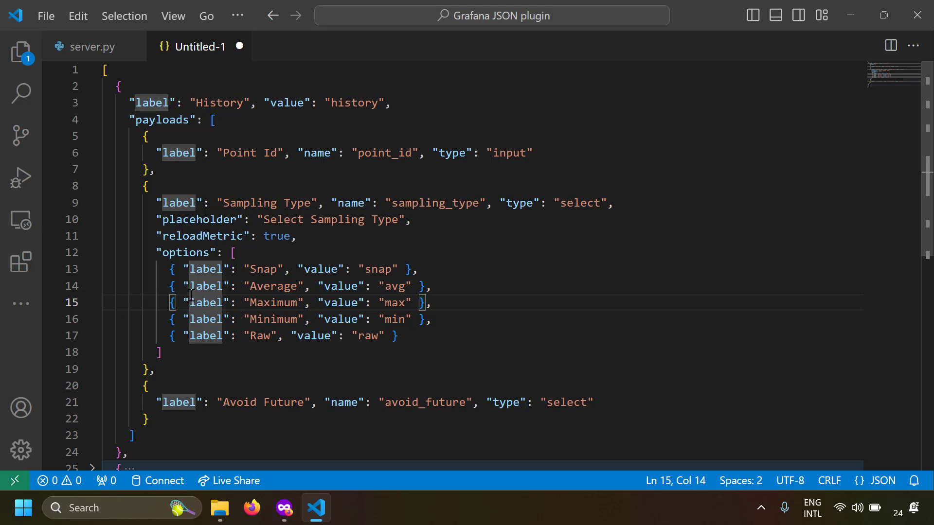
pyautogui.click(217, 237)
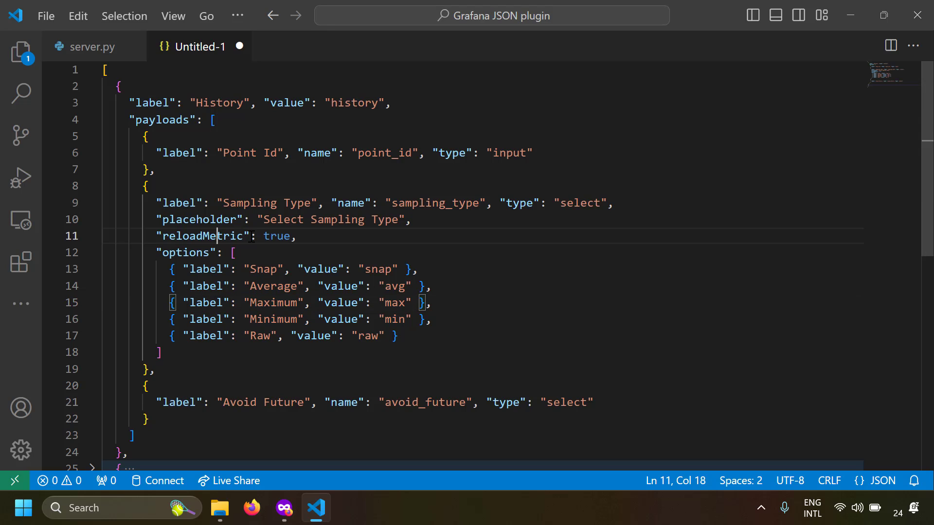
pyautogui.click(269, 287)
pyautogui.click(270, 269)
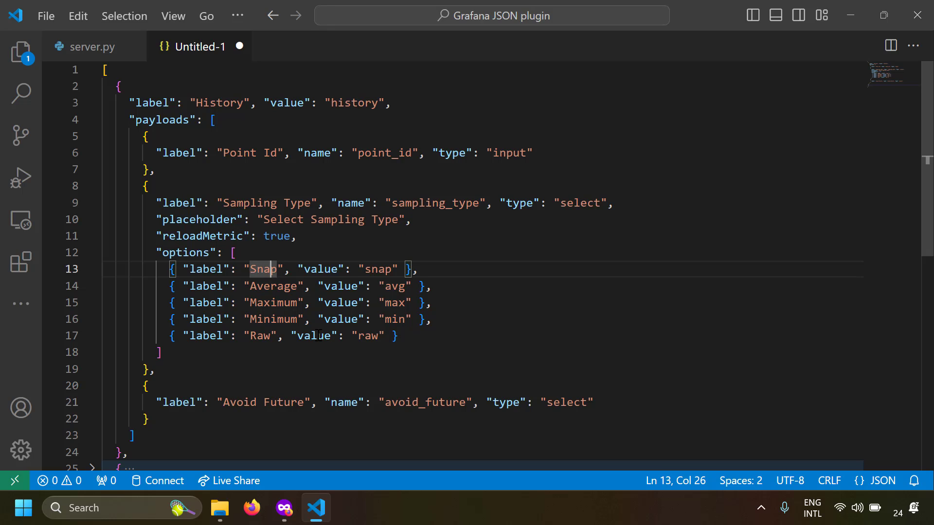
pyautogui.click(257, 319)
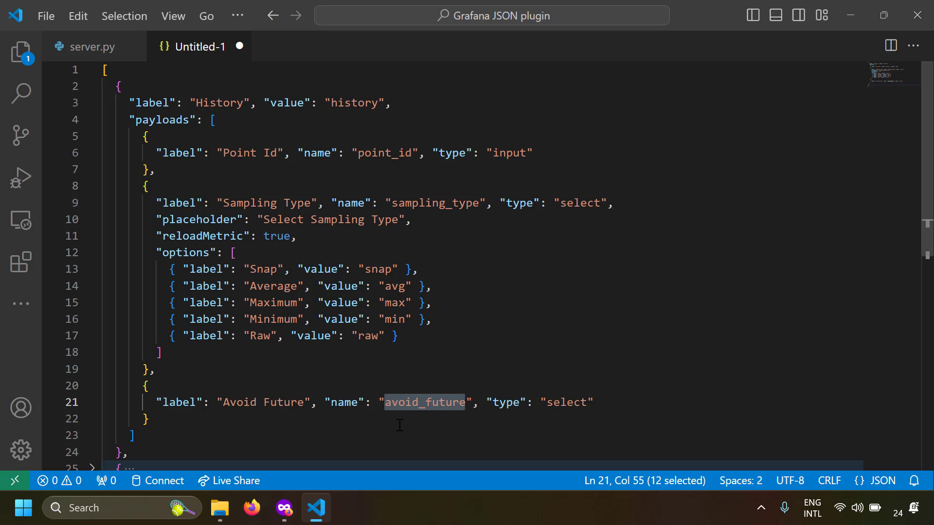
# - Examine the select type and label of the Avoid Future entry in the History payloads
pyautogui.click(566, 406)
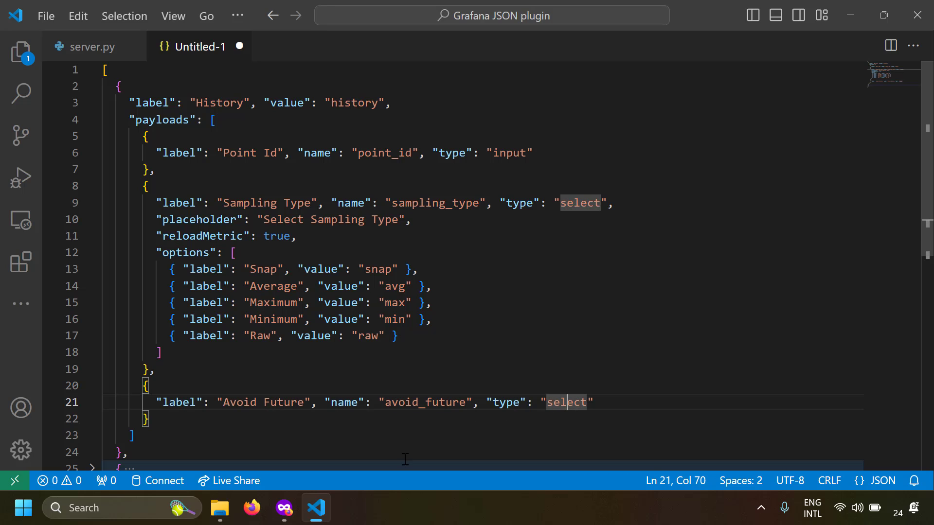
pyautogui.moveTo(230, 404); pyautogui.dragTo(307, 405)
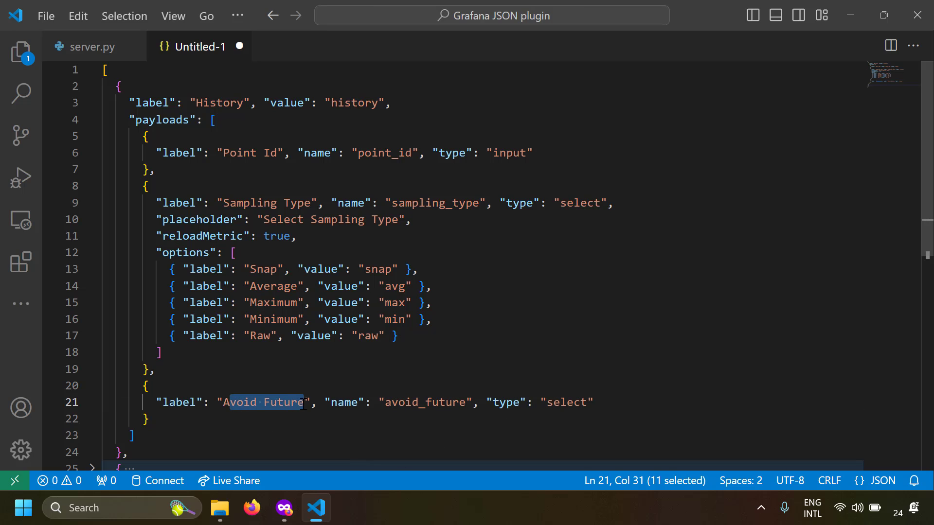
pyautogui.scroll(-1, 405, 406)
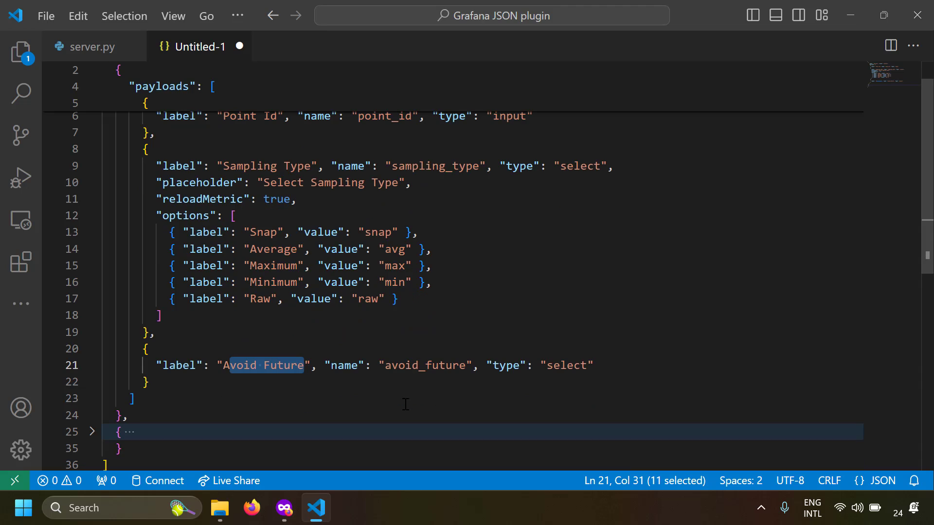
# - Put the History metric's Avoid Future payload object on a single line, and unfold the Realtime metric object
pyautogui.click(479, 367)
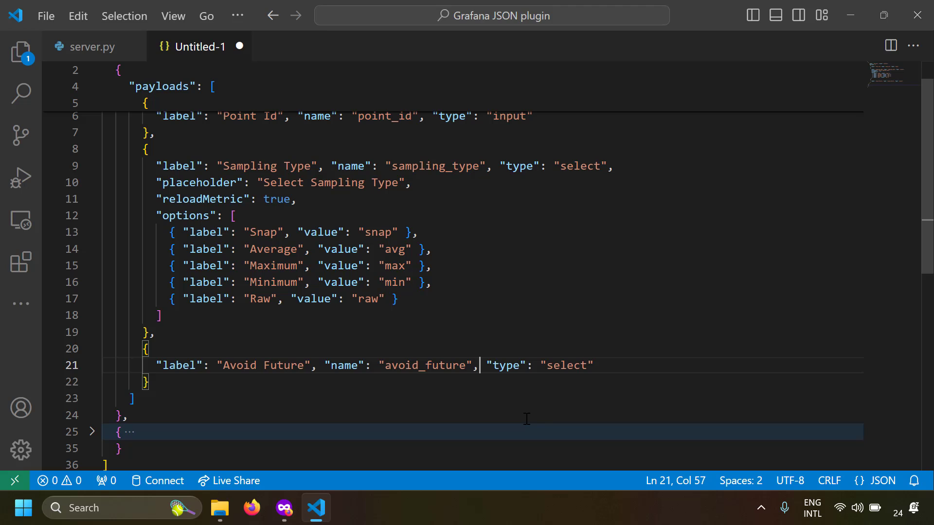
pyautogui.scroll(2, 526, 418)
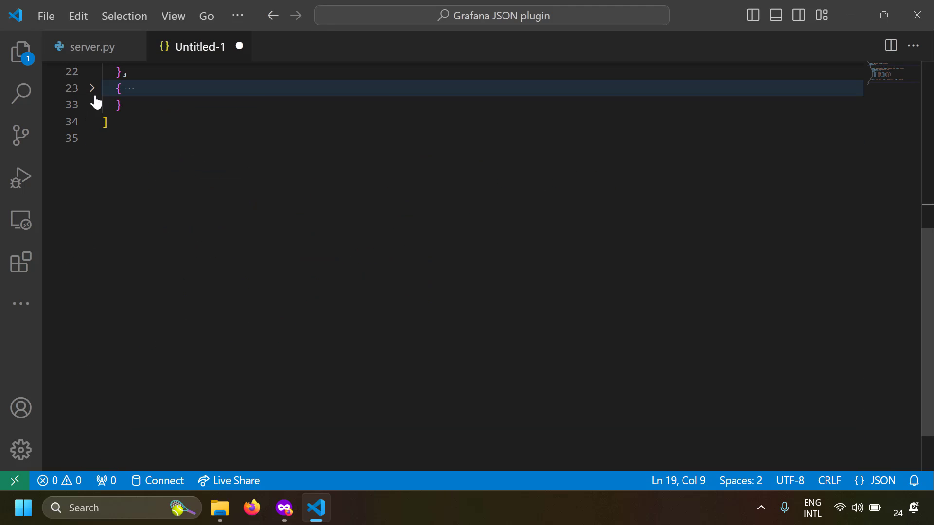
pyautogui.click(92, 93)
pyautogui.scroll(5, 117, 111)
pyautogui.scroll(-5, 173, 304)
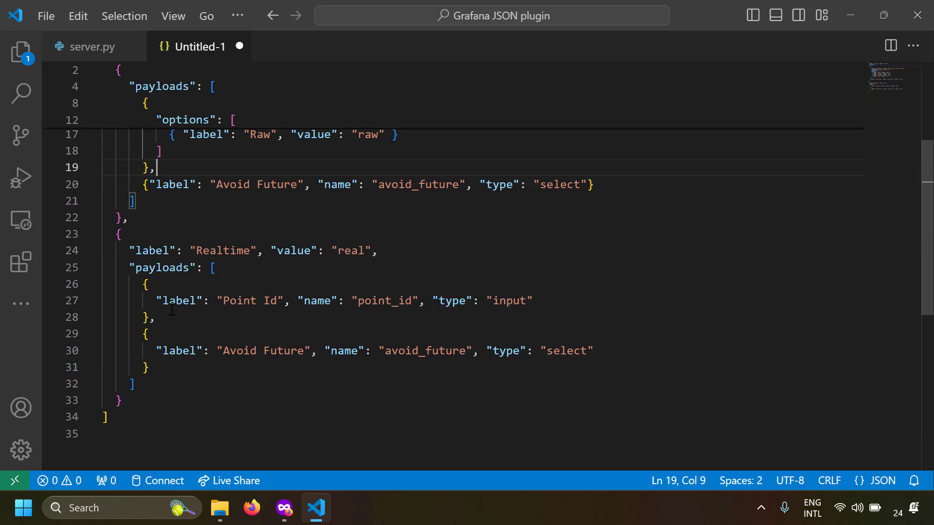
# - Examine the Realtime metric's label, value and payloads list with its Point Id and Avoid Future entries
pyautogui.moveTo(142, 141); pyautogui.dragTo(176, 263)
pyautogui.click(175, 263)
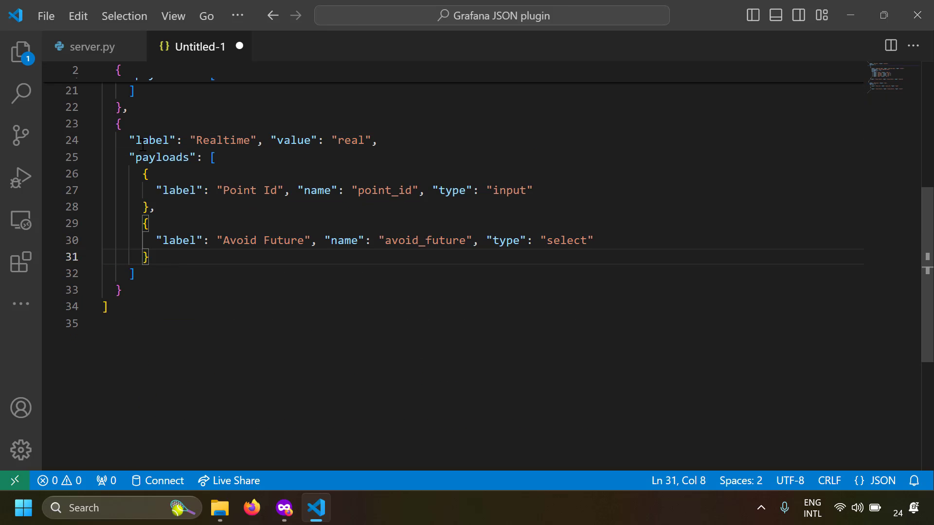
pyautogui.moveTo(142, 140); pyautogui.dragTo(463, 157)
pyautogui.click(269, 208)
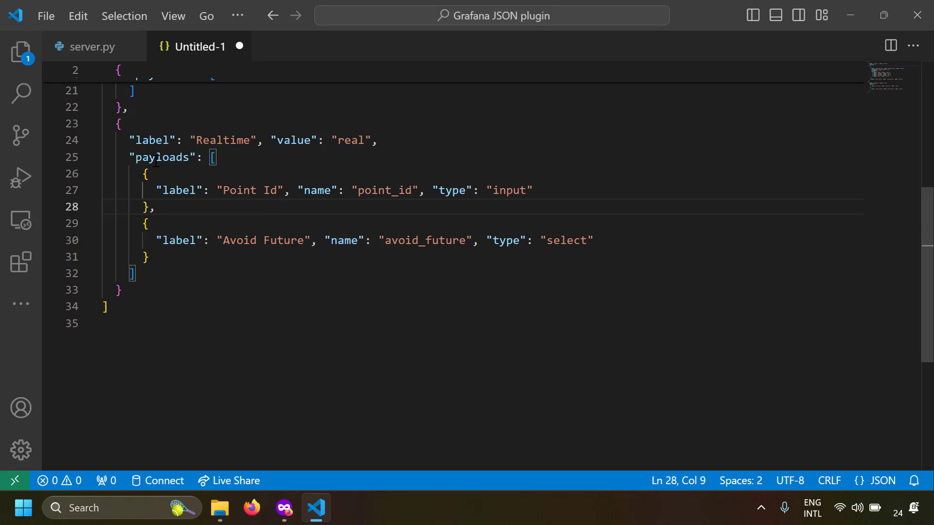
# - Compare the input-type Point Id payload with the select-type Avoid Future payload inside the Realtime metric's payloads array
pyautogui.moveTo(155, 158); pyautogui.dragTo(181, 271)
pyautogui.click(181, 270)
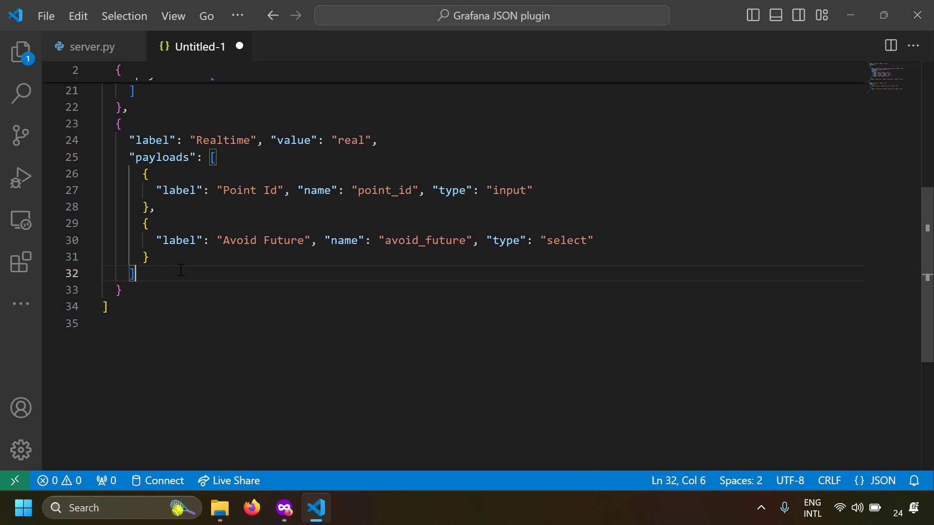
pyautogui.doubleClick(368, 192)
pyautogui.click(368, 192)
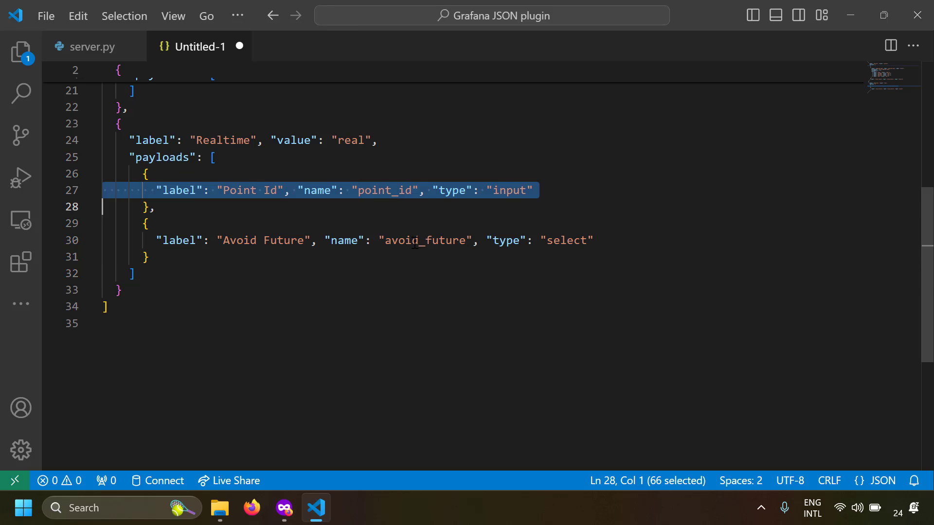
pyautogui.doubleClick(415, 242)
pyautogui.click(395, 200)
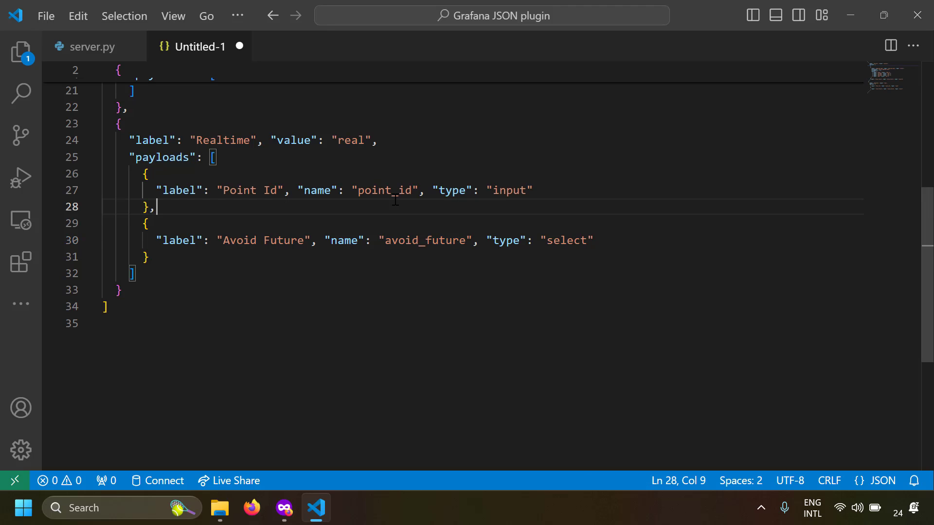
pyautogui.doubleClick(527, 190)
pyautogui.click(415, 242)
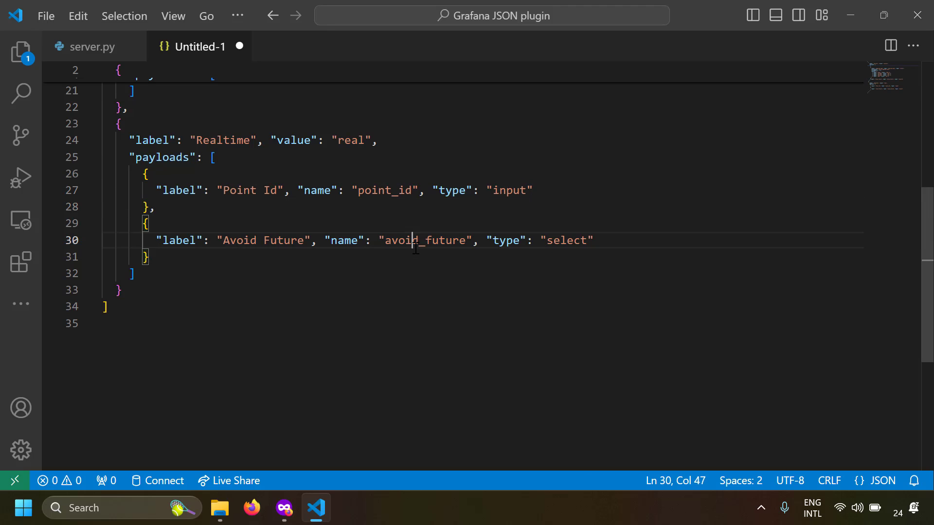
pyautogui.doubleClick(415, 242)
pyautogui.doubleClick(558, 240)
# - Switch to the Taming Python article in the browser and examine the metric and payload attributes in the POST /metrics request body
pyautogui.hotkey('alt', 'Tab')
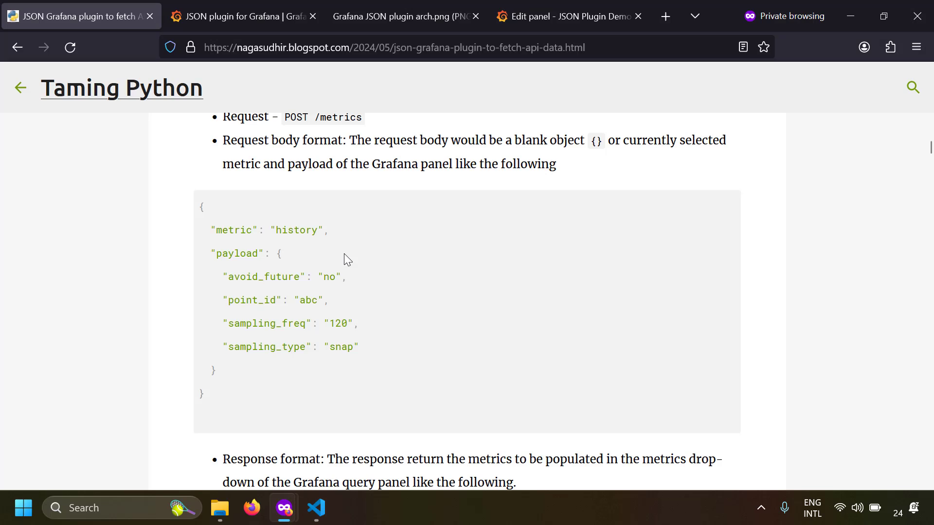
pyautogui.scroll(-3, 344, 254)
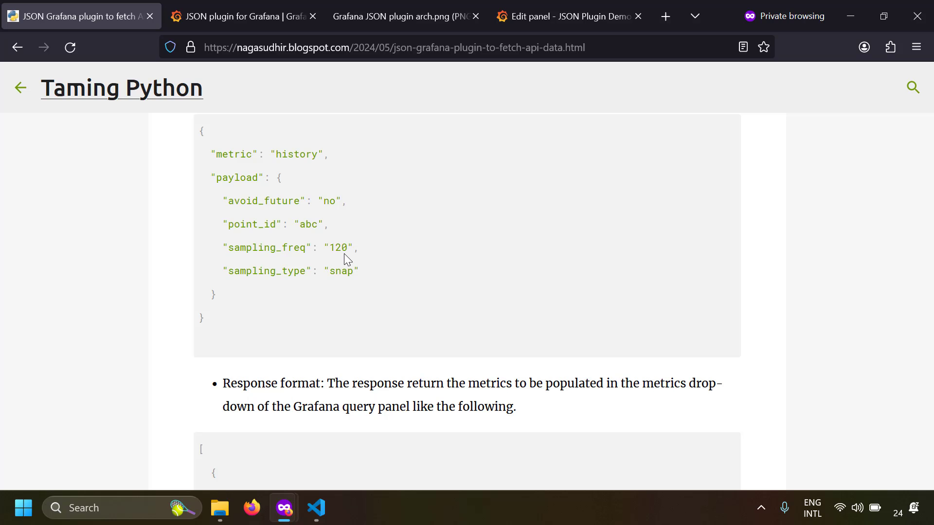
pyautogui.moveTo(213, 153); pyautogui.dragTo(334, 159)
pyautogui.moveTo(211, 178); pyautogui.dragTo(253, 298)
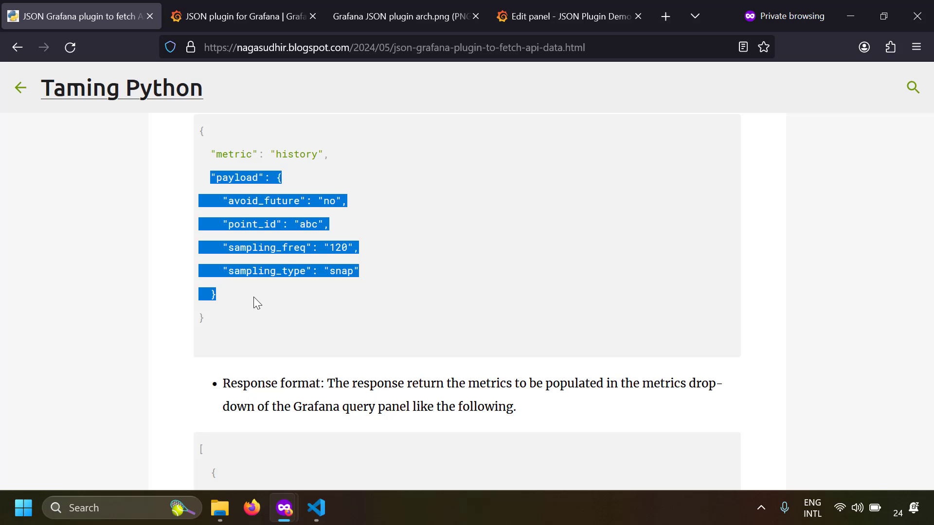
pyautogui.click(253, 298)
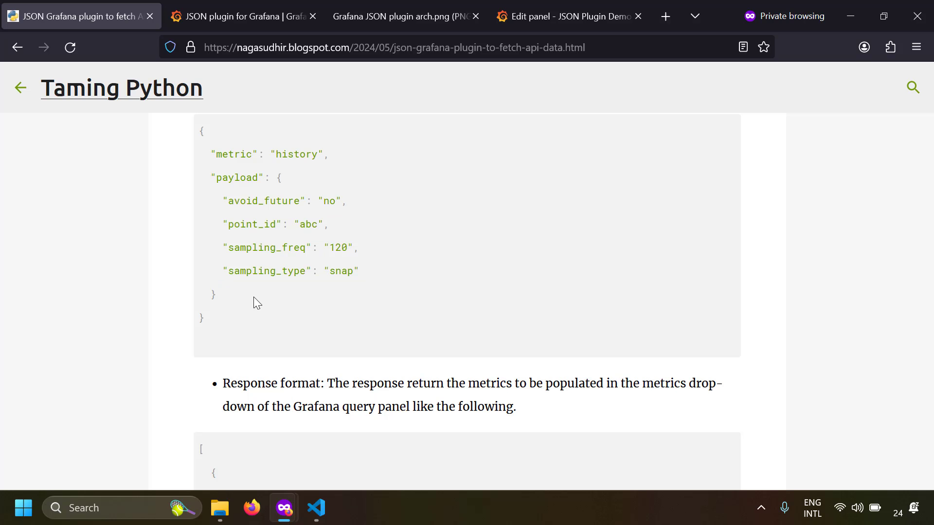
pyautogui.doubleClick(349, 271)
pyautogui.scroll(2, 346, 276)
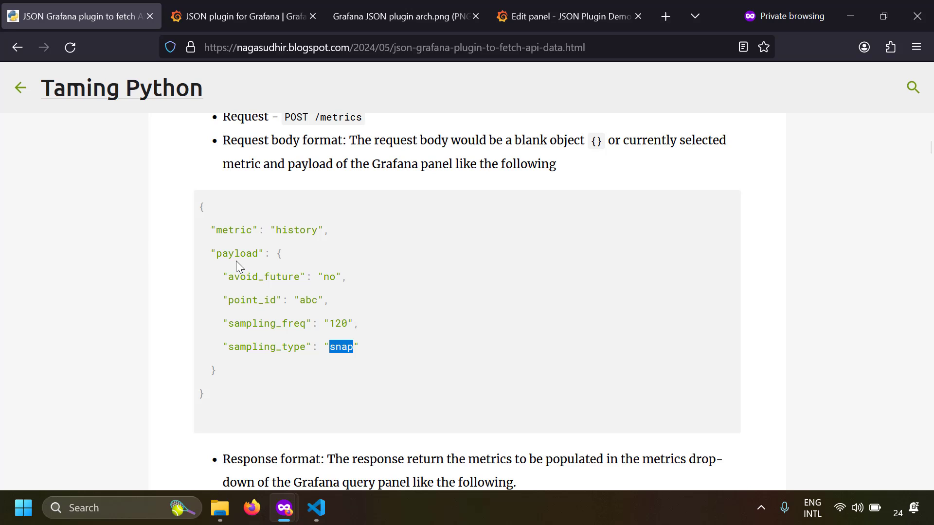
pyautogui.moveTo(209, 213); pyautogui.dragTo(291, 344)
# - In the Grafana panel editor, view the test1 query's payload in Code mode and return it to Builder mode
pyautogui.hotkey('ctrl', 'shift', 'Tab')
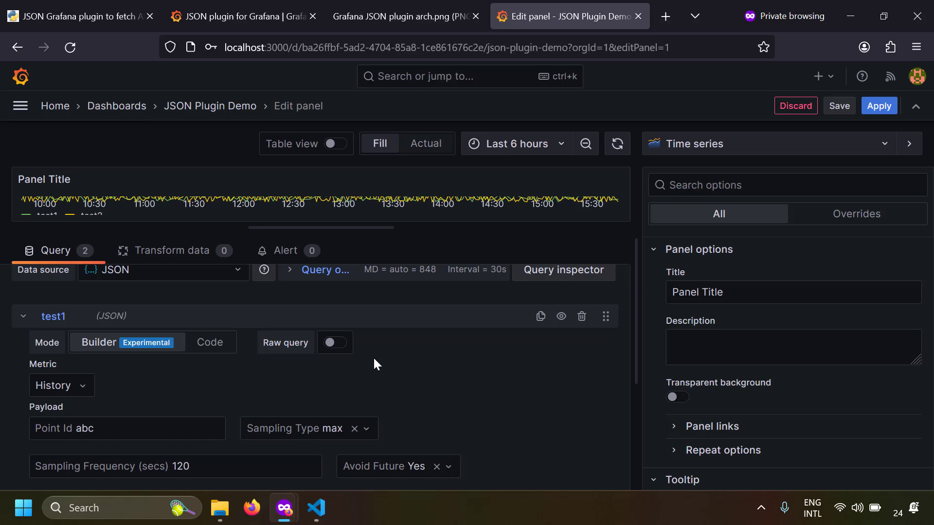
pyautogui.scroll(-3, 230, 361)
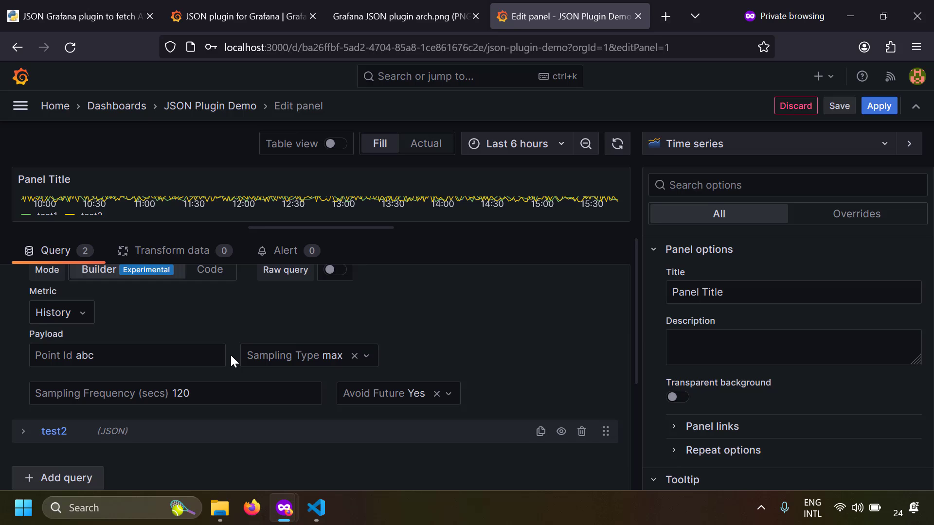
pyautogui.scroll(3, 230, 360)
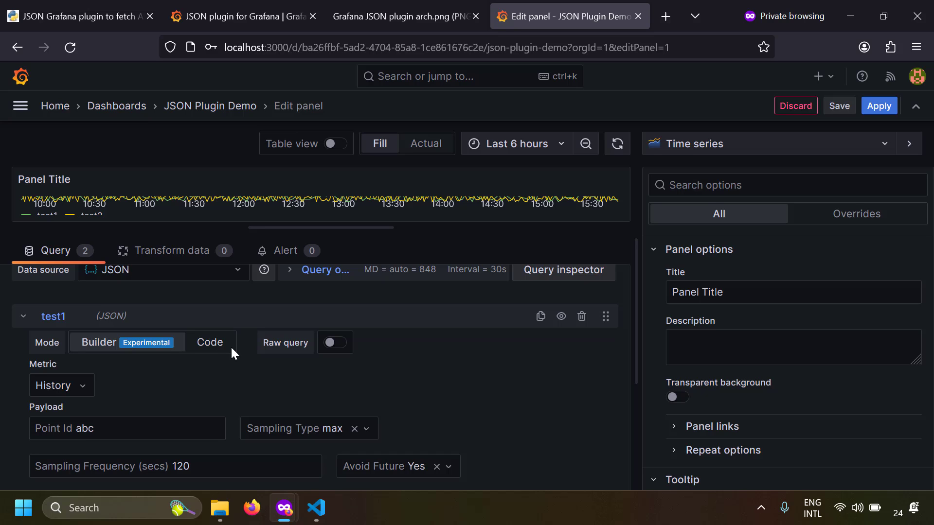
pyautogui.click(225, 350)
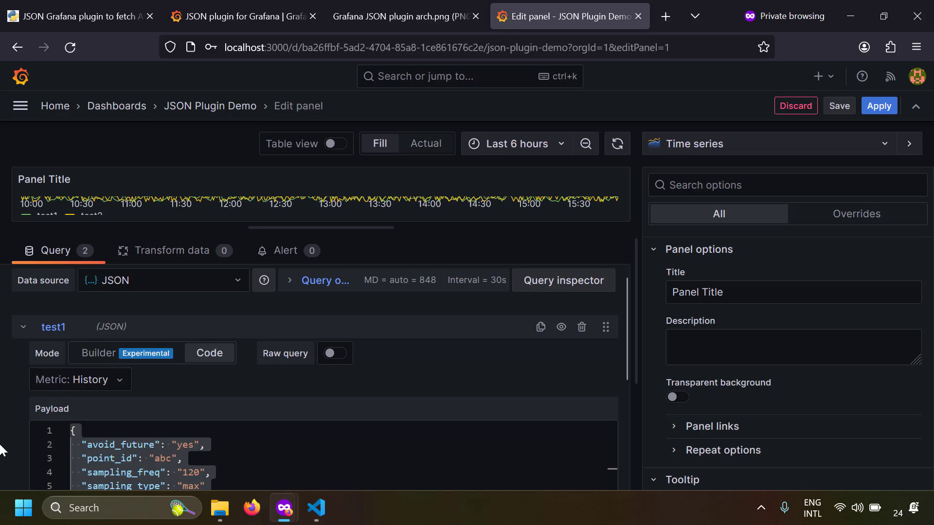
pyautogui.scroll(-3, 63, 411)
pyautogui.click(140, 356)
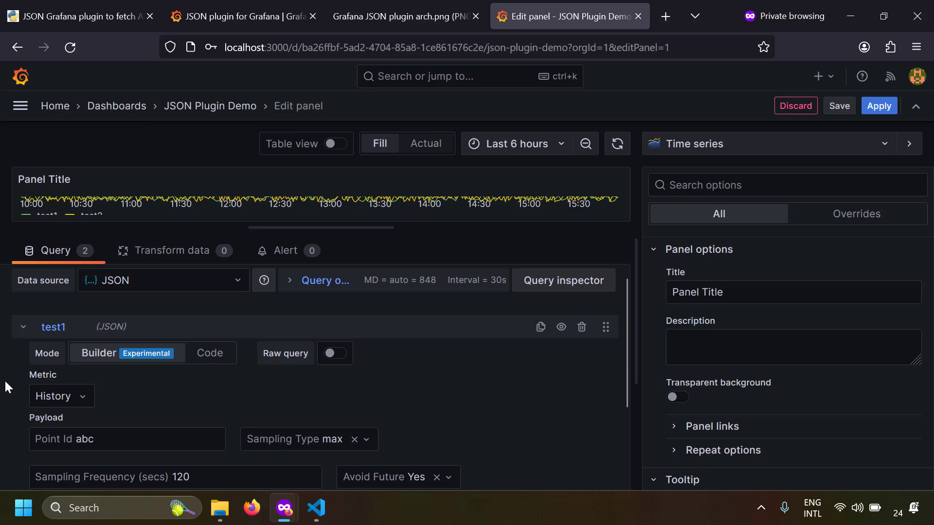
pyautogui.scroll(-3, 4, 383)
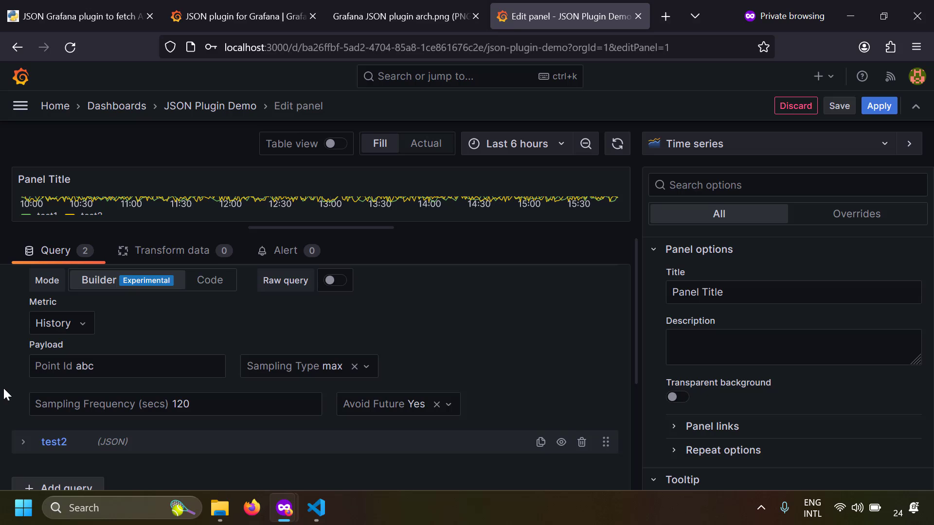
# - List the options for Avoid Future, and find the /metric-payload-options endpoint in the JSON plugin documentation
pyautogui.click(413, 405)
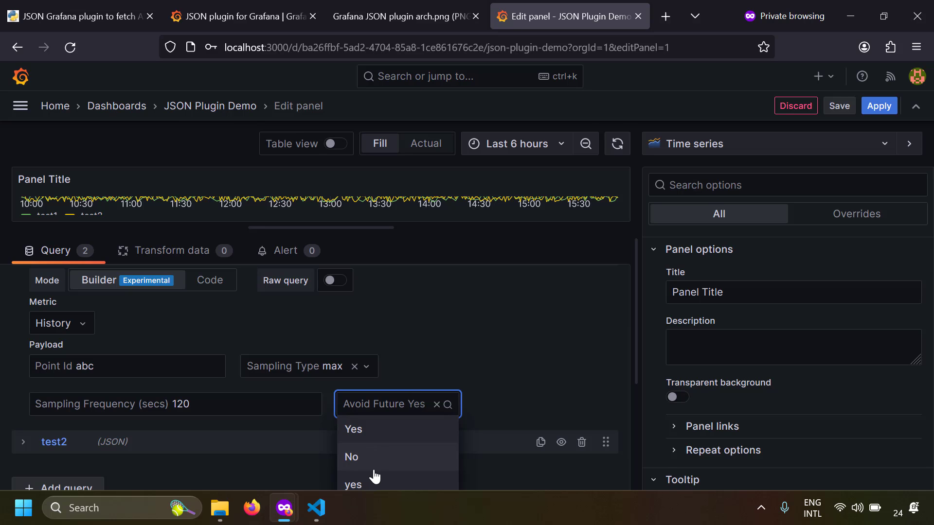
pyautogui.hotkey('ctrl', 'Tab')
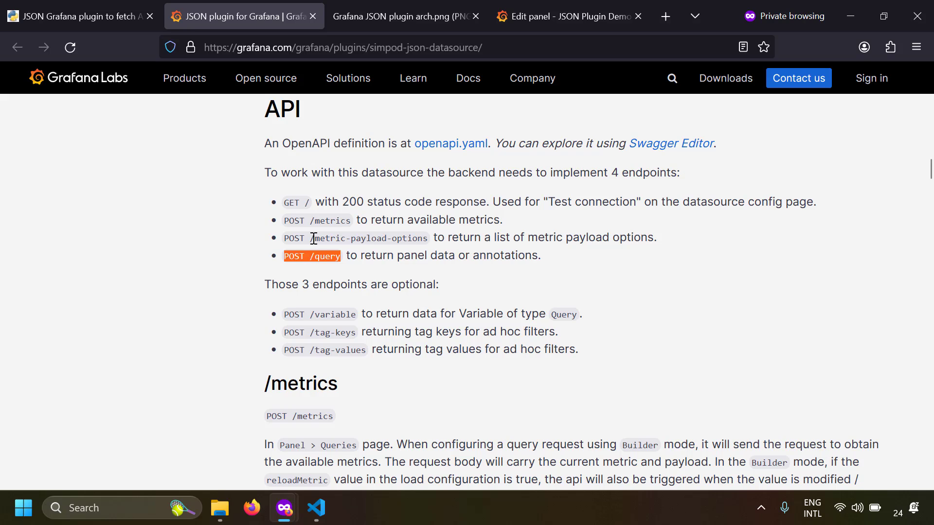
pyautogui.moveTo(313, 238); pyautogui.dragTo(428, 238)
pyautogui.click(436, 299)
# - Examine the article's POST /metric-payload-options section and its request body's metric, payload and name attributes
pyautogui.hotkey('ctrl', 'shift', 'Tab')
pyautogui.moveTo(288, 159); pyautogui.dragTo(454, 171)
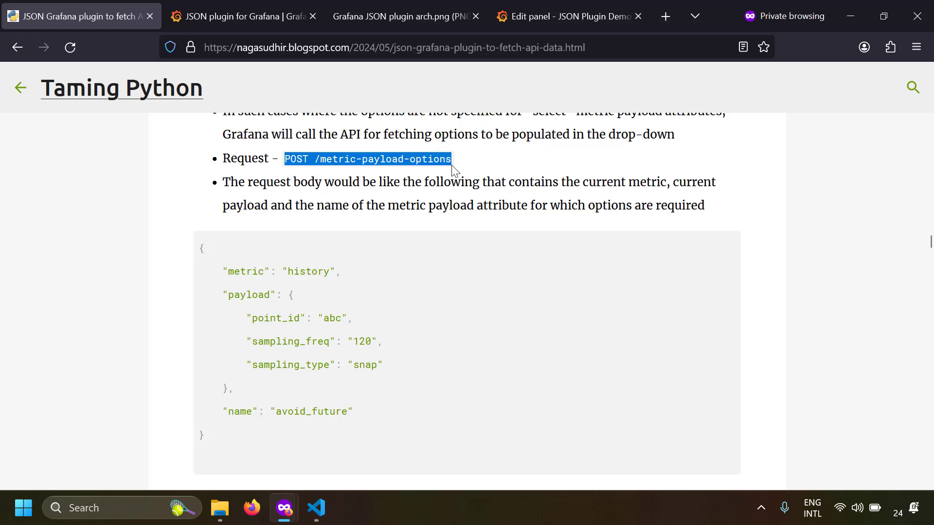
pyautogui.scroll(-2, 408, 236)
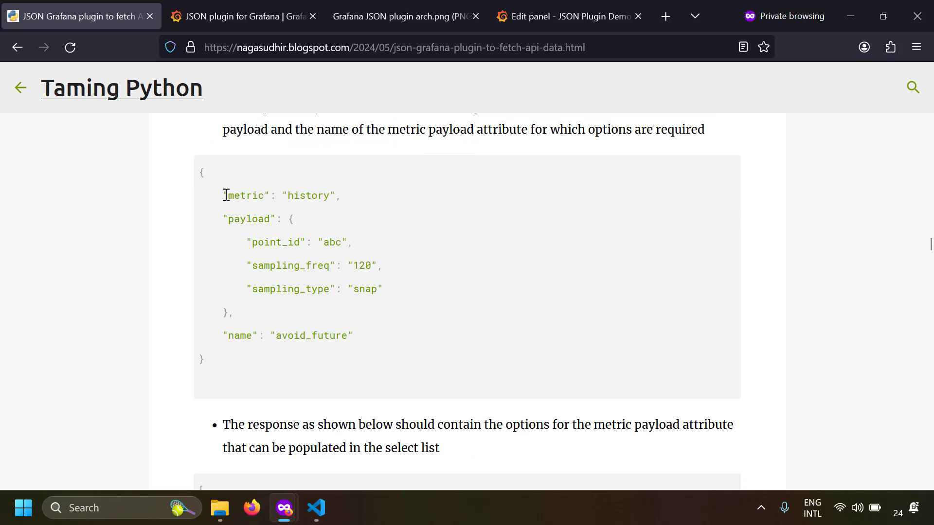
pyautogui.moveTo(223, 195); pyautogui.dragTo(354, 194)
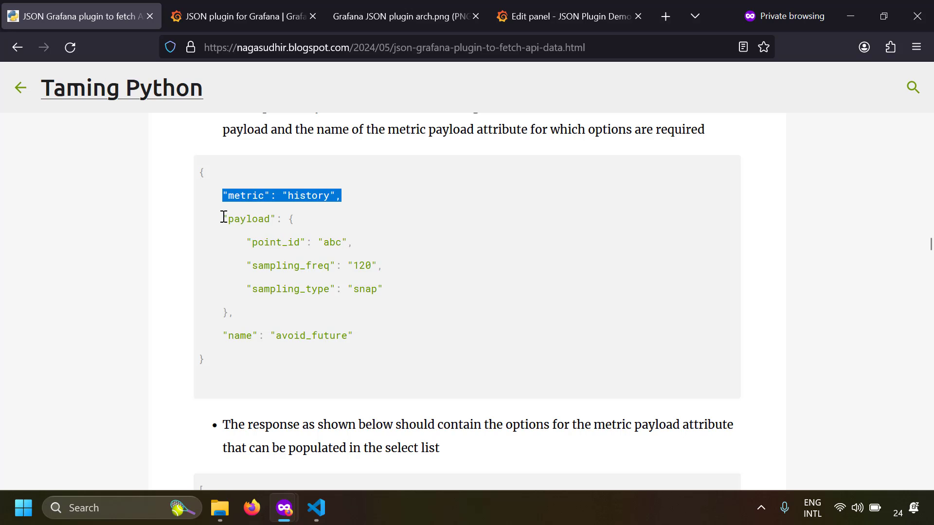
pyautogui.moveTo(223, 218); pyautogui.dragTo(249, 305)
pyautogui.moveTo(361, 337); pyautogui.dragTo(226, 336)
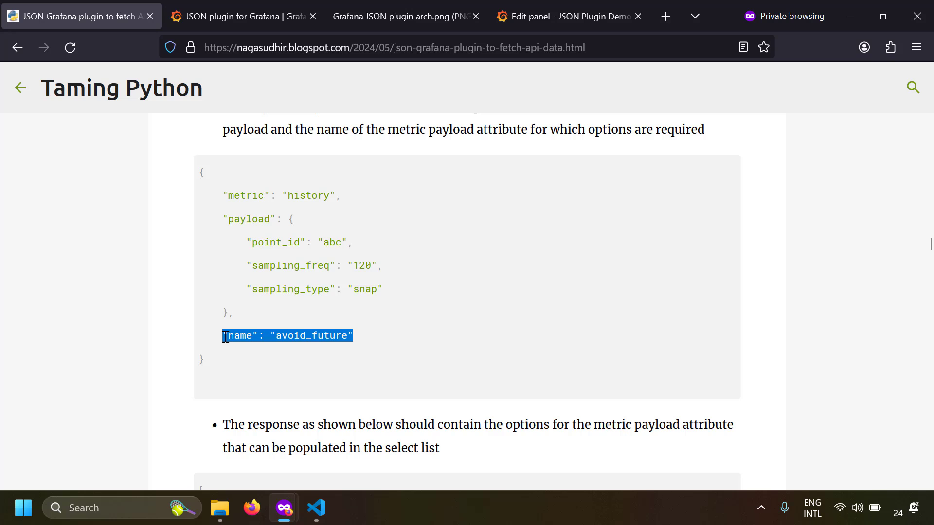
# - Relate the test1 query's Avoid Future options in Grafana to the article's sample metric-payload-options request body
pyautogui.hotkey('ctrl', 'Tab')
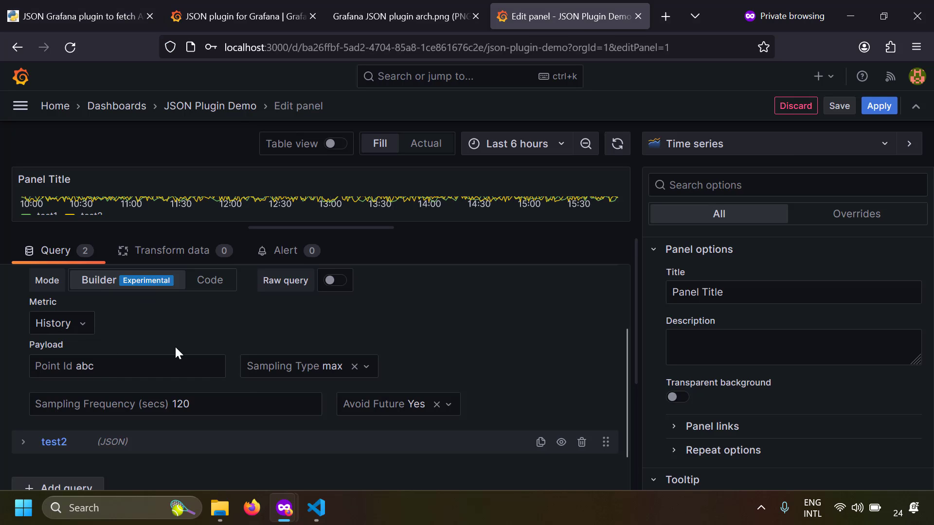
pyautogui.click(414, 407)
pyautogui.click(546, 367)
pyautogui.hotkey('ctrl', 'Tab')
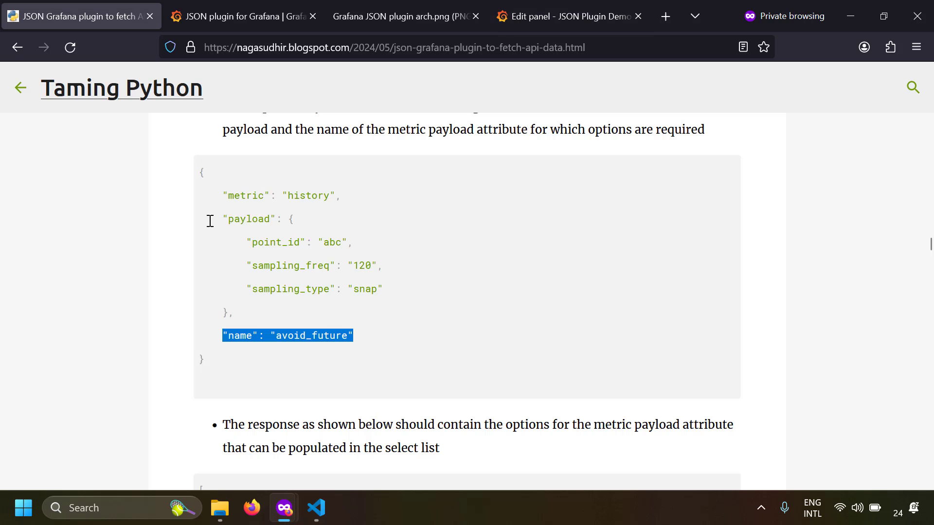
pyautogui.click(549, 23)
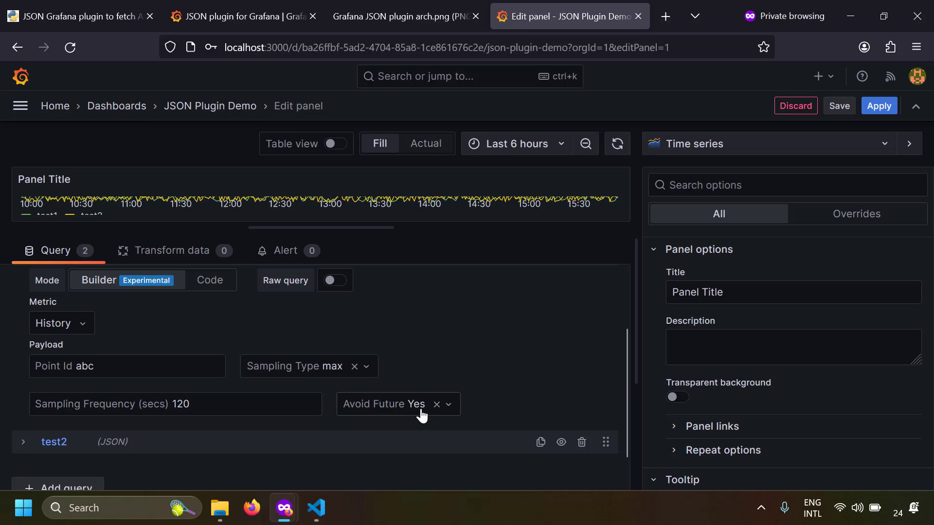
# - Examine the avoid_future name in the sample request, and list the panel's Avoid Future options again without changing the selection
pyautogui.hotkey('ctrl', 'Tab')
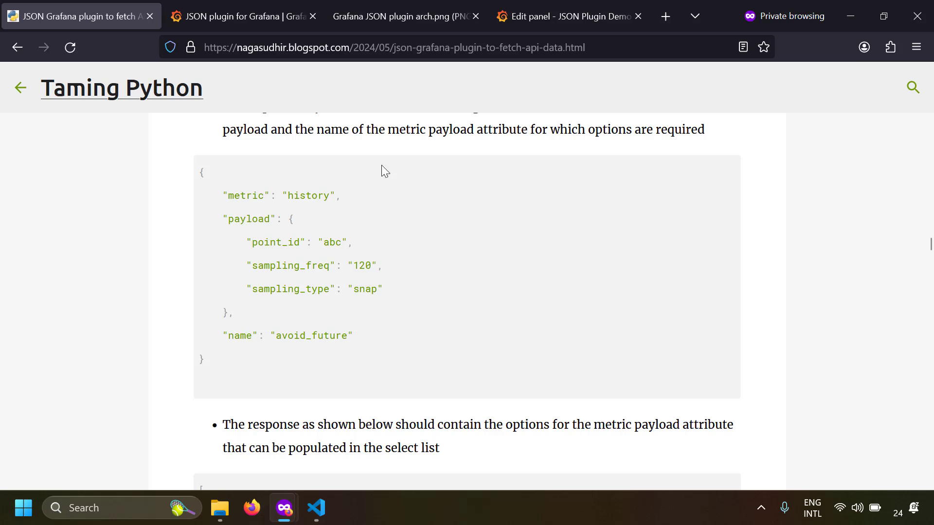
pyautogui.doubleClick(307, 334)
pyautogui.click(472, 311)
pyautogui.scroll(-3, 471, 307)
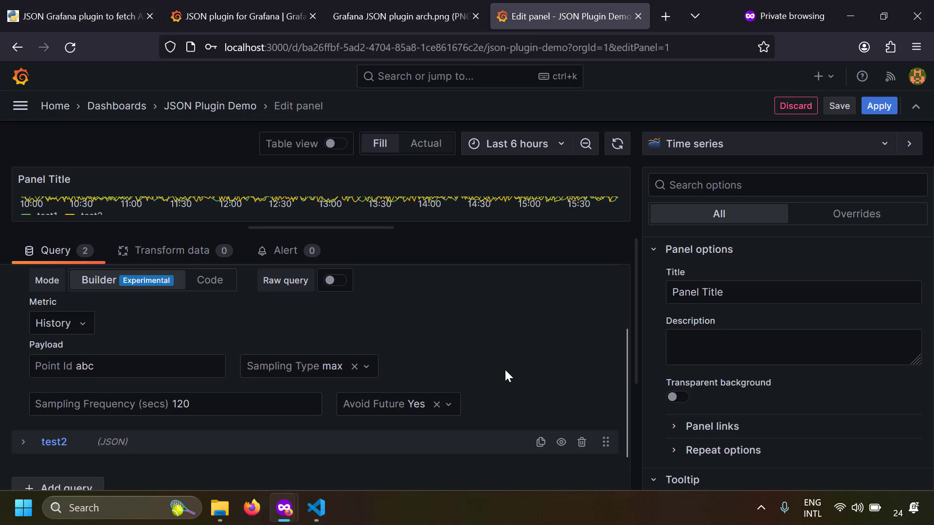
pyautogui.click(414, 417)
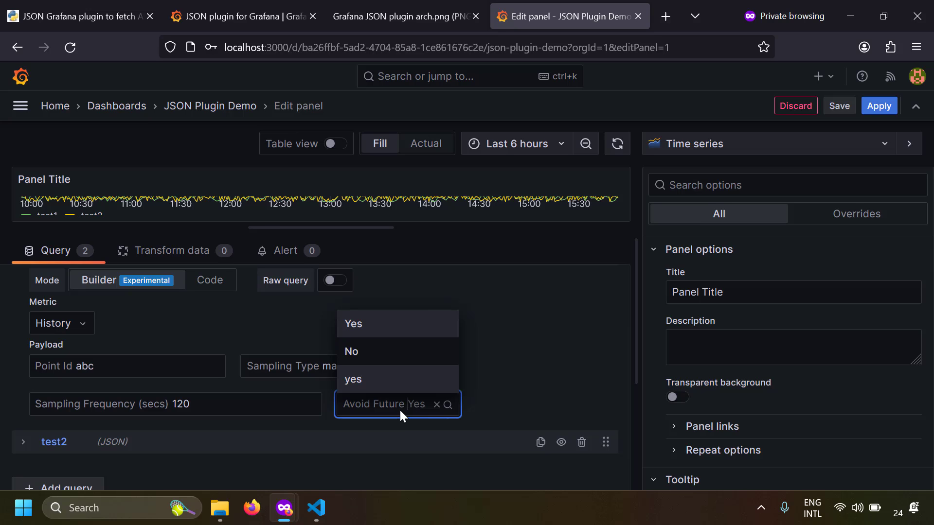
pyautogui.click(490, 366)
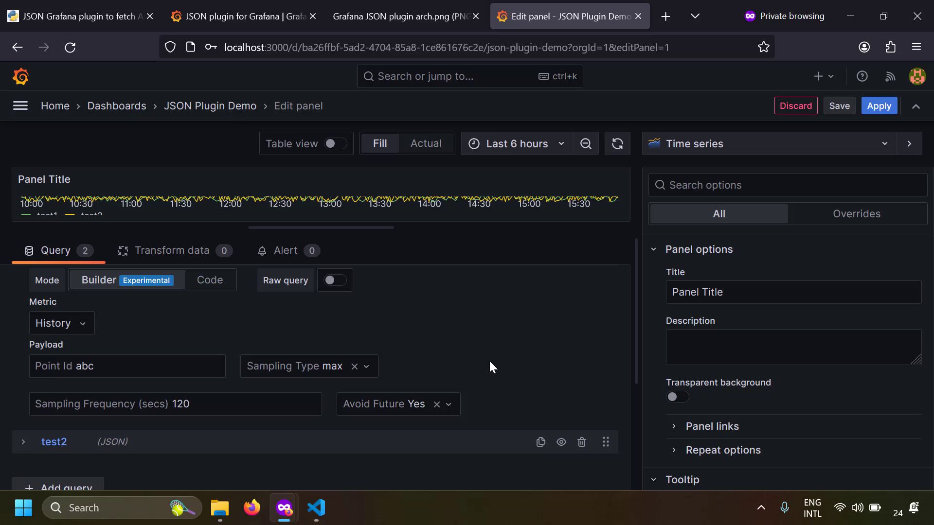
# - Examine the four required backend endpoints in the JSON plugin documentation, including GET /, /metrics and /query
pyautogui.click(245, 17)
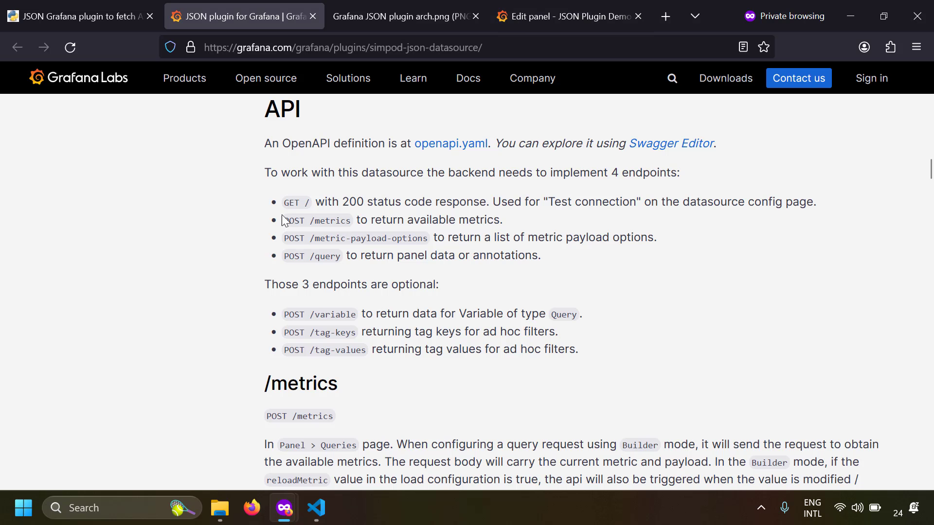
pyautogui.moveTo(304, 210)
pyautogui.mouseDown()
pyautogui.moveTo(423, 257)
pyautogui.moveTo(552, 251)
pyautogui.mouseUp()
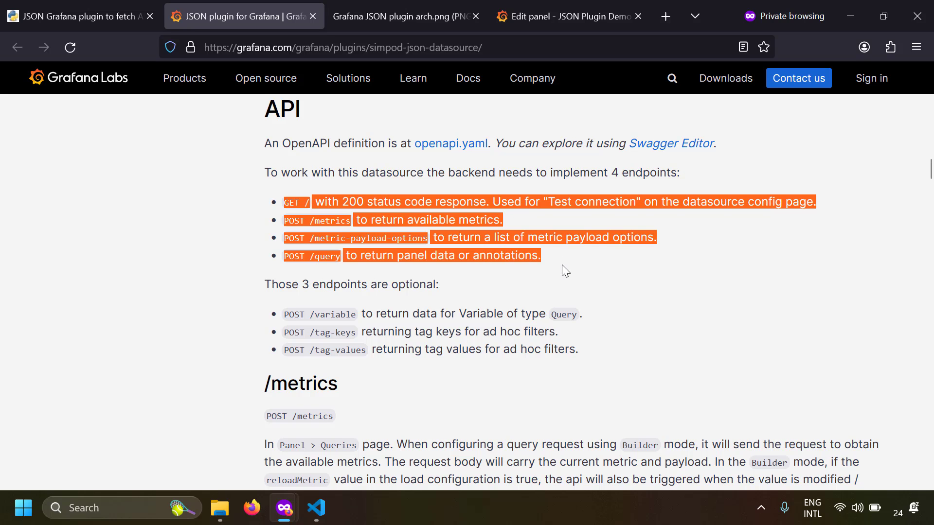
pyautogui.click(267, 206)
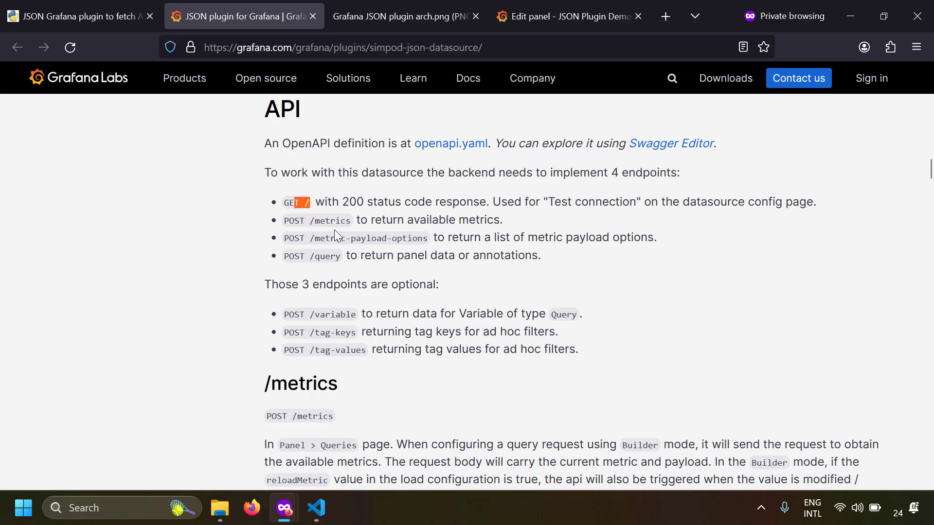
pyautogui.moveTo(310, 222); pyautogui.dragTo(355, 222)
pyautogui.moveTo(310, 257); pyautogui.dragTo(340, 257)
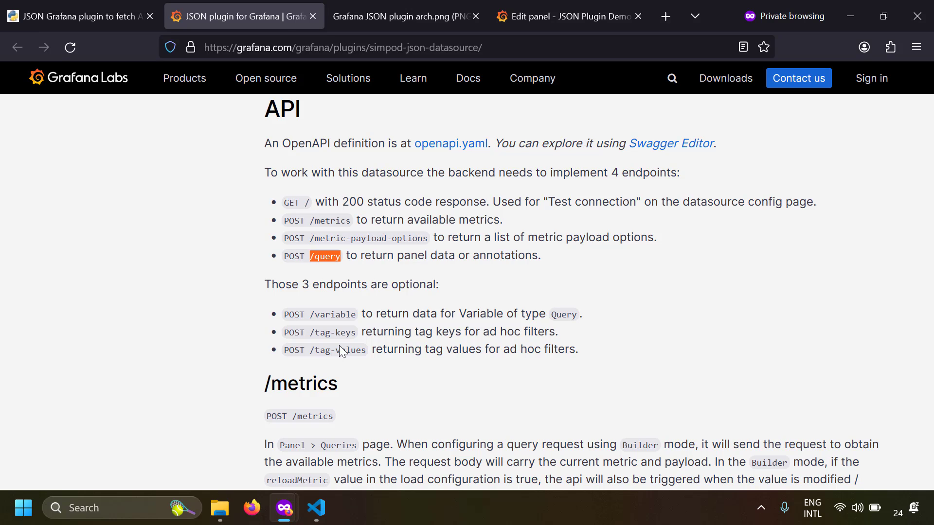
pyautogui.click(325, 283)
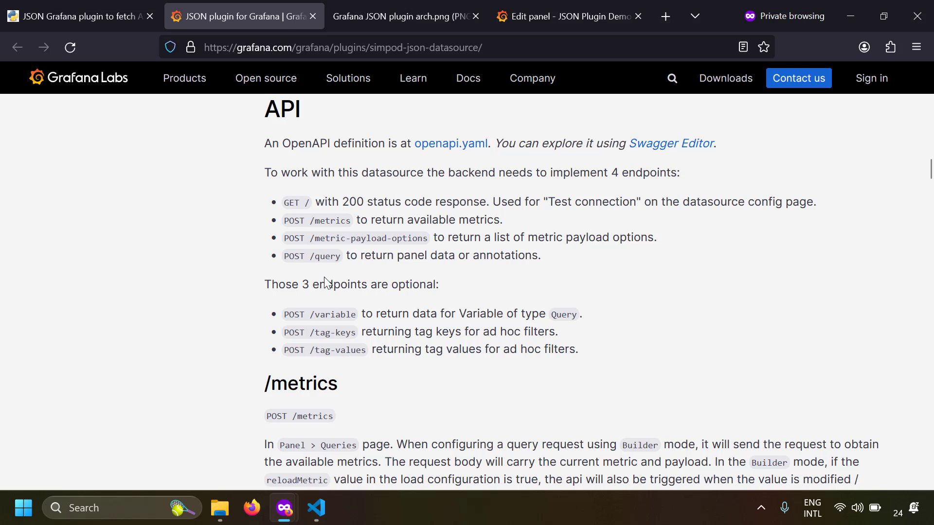
# - Review the roles of /metrics and /metric-payload-options within the documentation's full list of required endpoints
pyautogui.moveTo(305, 222); pyautogui.dragTo(352, 221)
pyautogui.click(313, 221)
pyautogui.click(352, 220)
pyautogui.moveTo(310, 240); pyautogui.dragTo(427, 239)
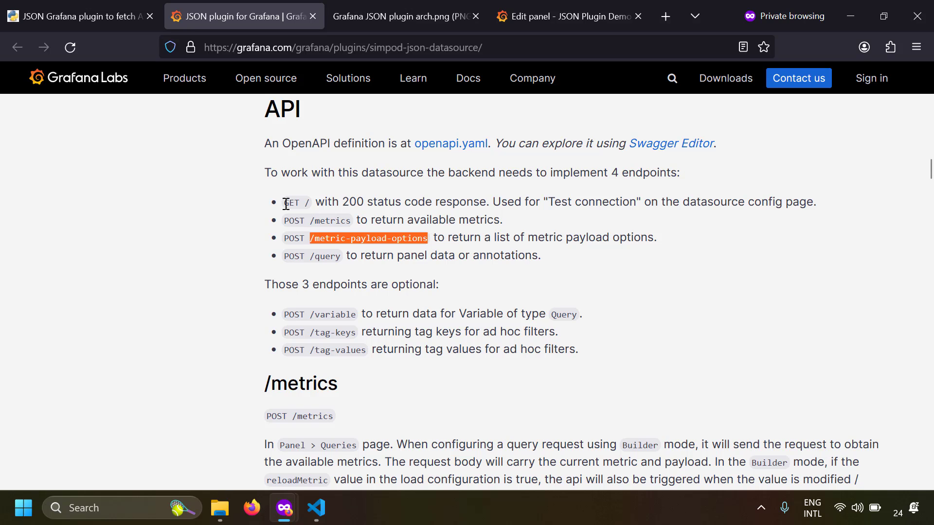
pyautogui.moveTo(284, 202)
pyautogui.mouseDown()
pyautogui.moveTo(352, 227)
pyautogui.moveTo(540, 255)
pyautogui.mouseUp()
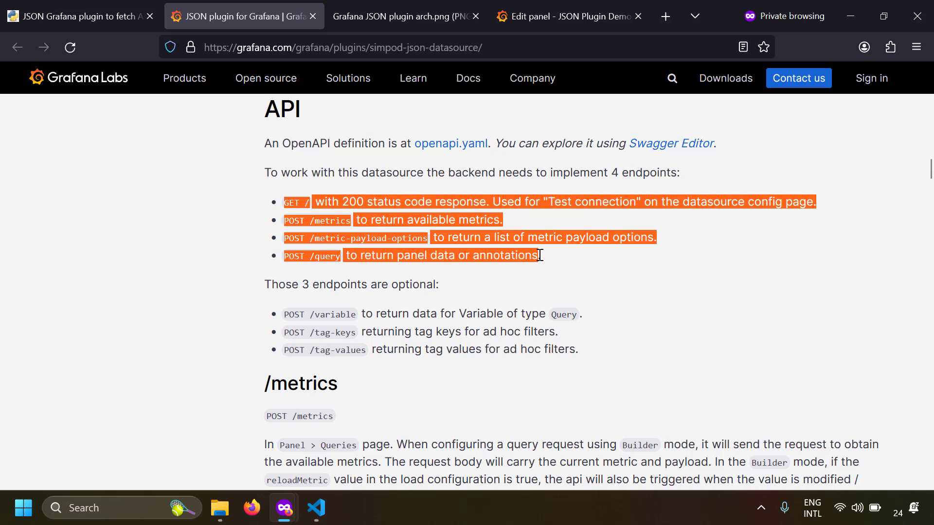
# - Return to the article and read from the metric-payload-options sample request through its response to the Python API server section
pyautogui.hotkey('ctrl', 'shift', 'Tab')
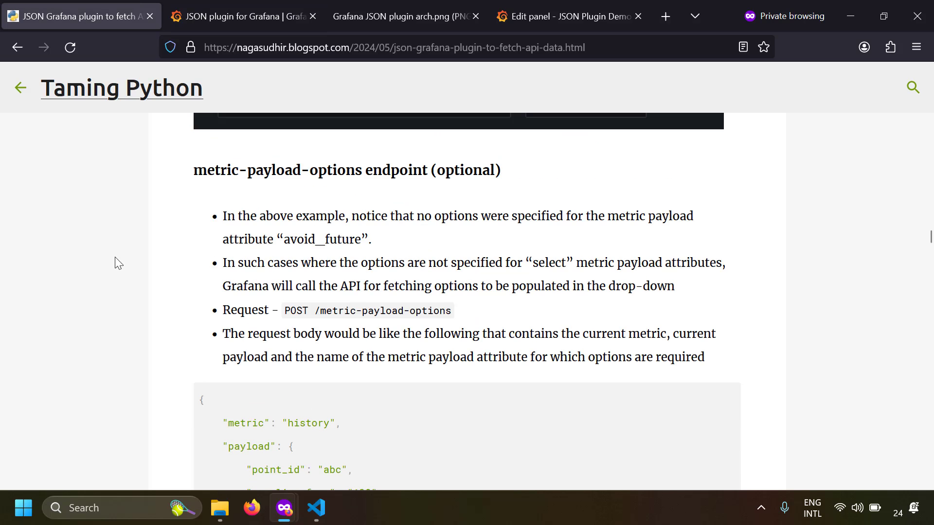
pyautogui.scroll(-5, 115, 257)
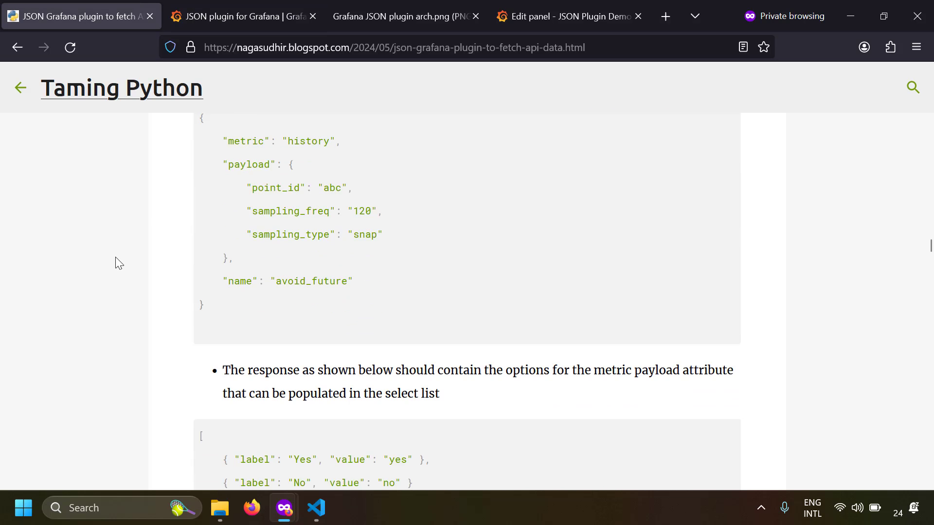
pyautogui.scroll(-10, 115, 256)
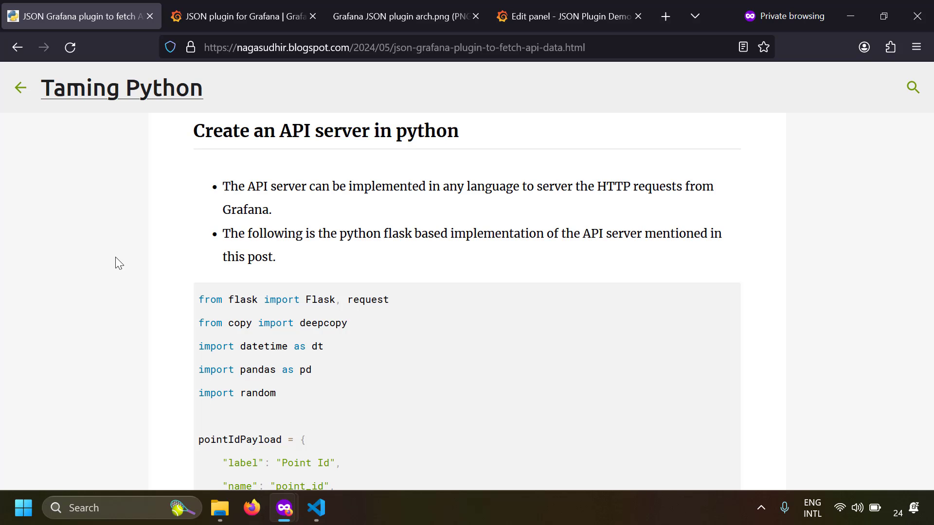
# - Switch to server.py in Visual Studio Code, skim the payload and metric definitions, and highlight the line creating the Flask app
pyautogui.hotkey('alt', 'Tab')
pyautogui.scroll(12, 334, 171)
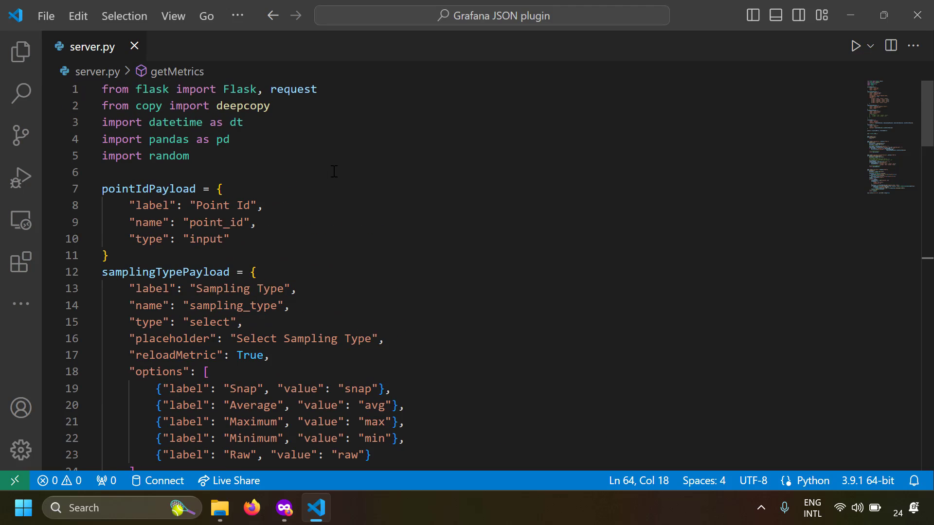
pyautogui.scroll(-15, 334, 171)
pyautogui.scroll(1, 334, 171)
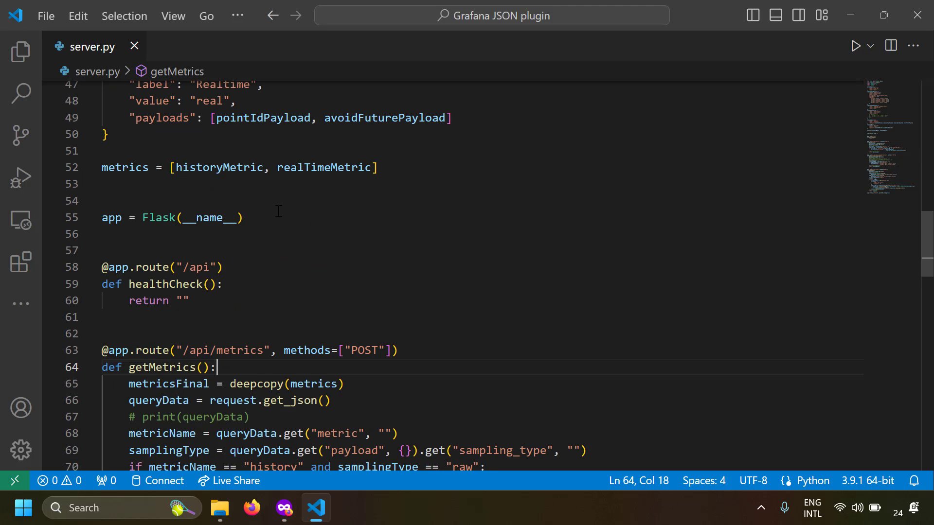
pyautogui.click(250, 221)
pyautogui.hotkey('shift', 'Left')
pyautogui.hotkey('shift', 'Left')
pyautogui.hotkey('shift', 'Left')
pyautogui.hotkey('shift', 'Left')
pyautogui.hotkey('shift', 'Left')
pyautogui.hotkey('shift', 'Left')
pyautogui.hotkey('shift', 'Left')
pyautogui.hotkey('shift', 'Left')
pyautogui.hotkey('shift', 'Left')
pyautogui.hotkey('shift', 'Left')
pyautogui.hotkey('shift', 'Left')
pyautogui.hotkey('shift', 'Left')
pyautogui.hotkey('shift', 'Left')
pyautogui.hotkey('shift', 'Left')
pyautogui.hotkey('shift', 'Left')
pyautogui.hotkey('shift', 'Left')
pyautogui.hotkey('shift', 'Left')
pyautogui.hotkey('shift', 'Left')
pyautogui.hotkey('shift', 'Left')
pyautogui.hotkey('shift', 'Left')
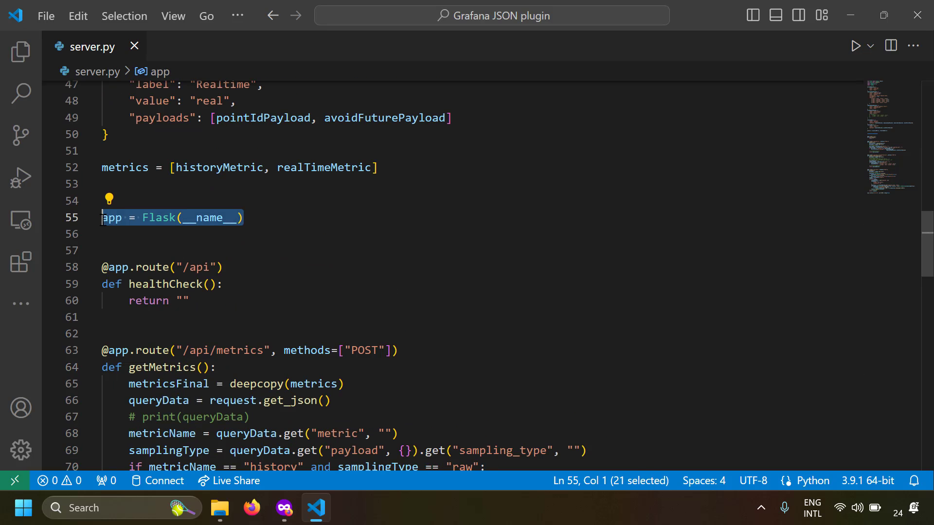
# - Examine the app.run call with host 0.0.0.0 and port 8080, and highlight the healthCheck handler for the /api route
pyautogui.scroll(-15, 333, 287)
pyautogui.scroll(-5, 333, 287)
pyautogui.scroll(2, 329, 285)
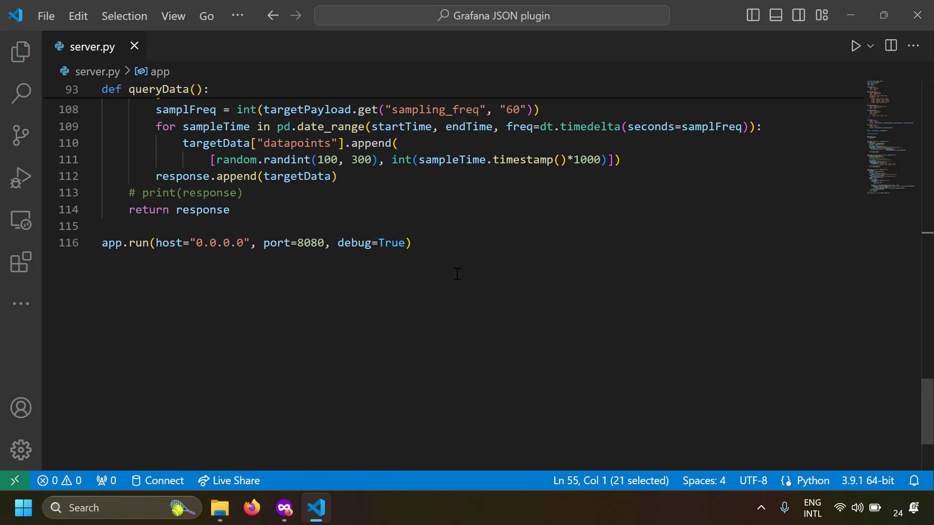
pyautogui.click(456, 244)
pyautogui.hotkey('shift', 'Home')
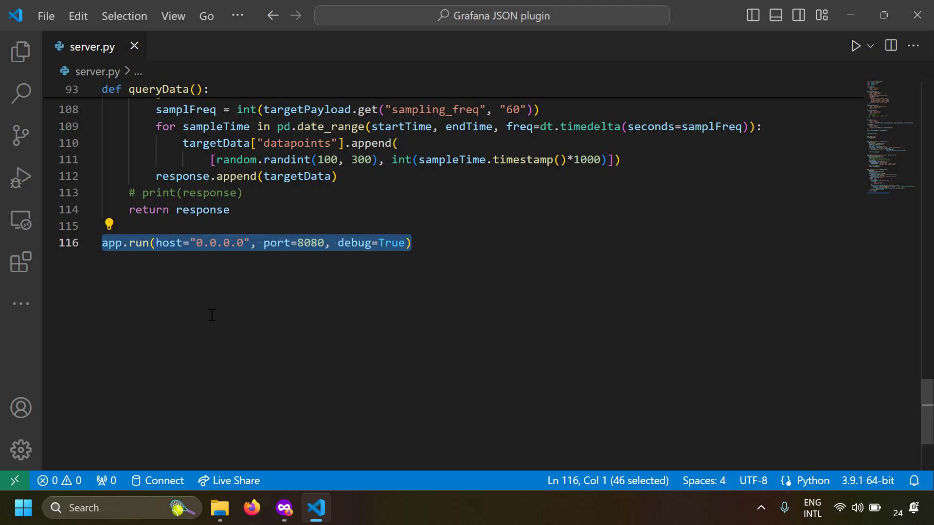
pyautogui.scroll(10, 238, 300)
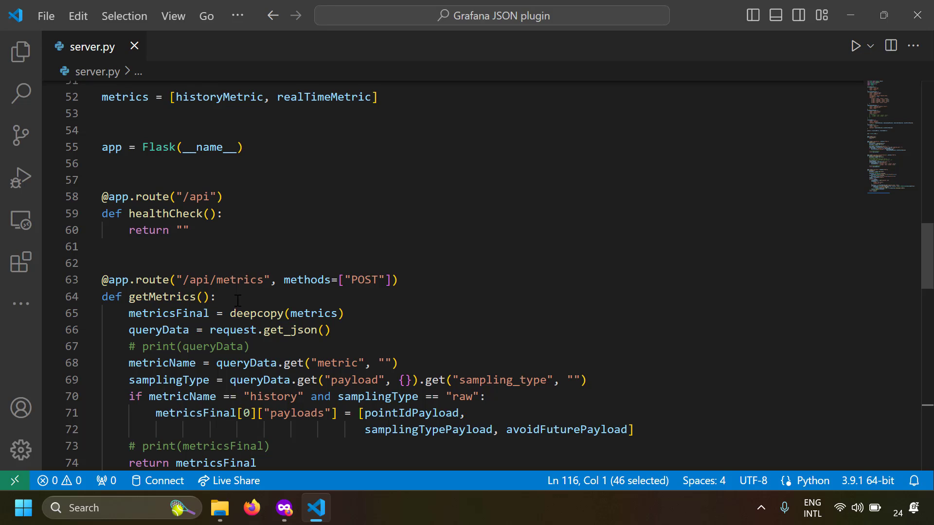
pyautogui.moveTo(194, 230)
pyautogui.mouseDown()
pyautogui.moveTo(102, 206)
pyautogui.moveTo(101, 196)
pyautogui.mouseUp()
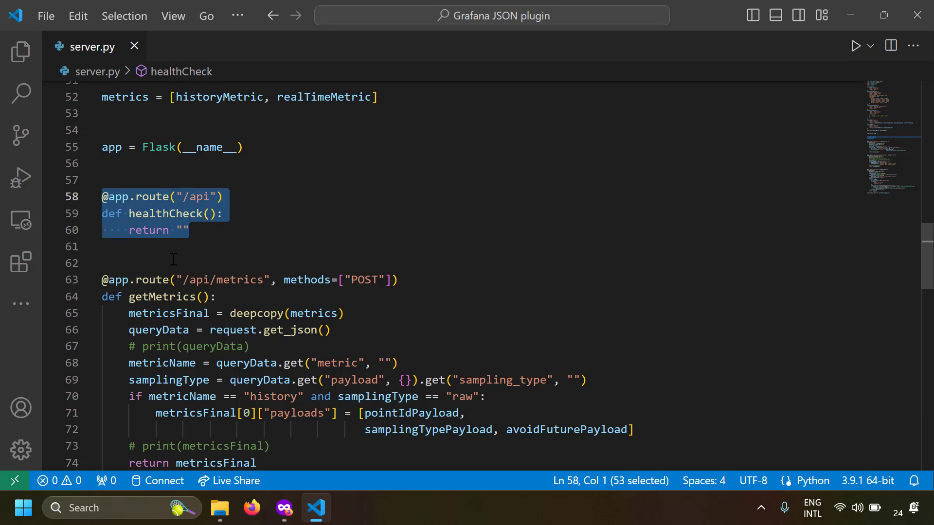
# - Examine how getMetrics returns metricsFinal and changes the payloads for the history metric with raw sampling type
pyautogui.scroll(-2, 173, 259)
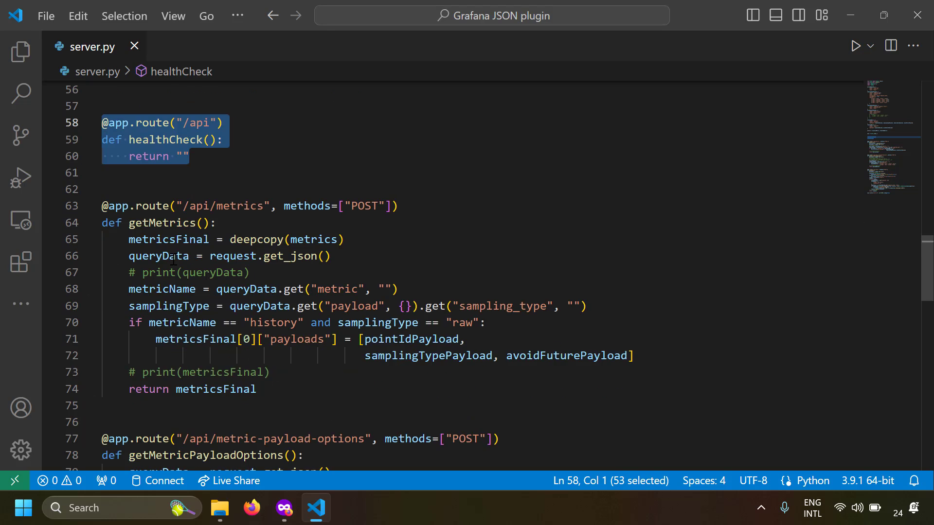
pyautogui.moveTo(258, 389); pyautogui.dragTo(176, 390)
pyautogui.click(189, 340)
pyautogui.scroll(-1, 273, 395)
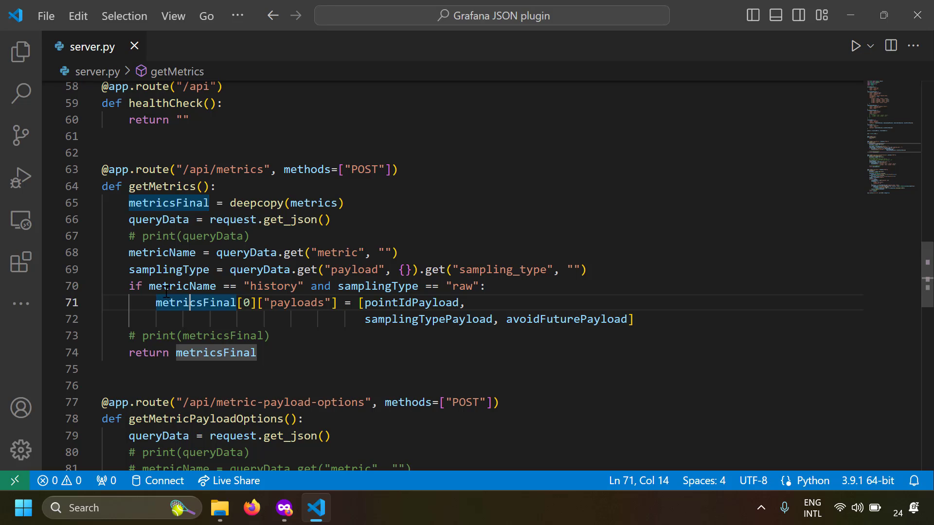
pyautogui.moveTo(166, 291); pyautogui.dragTo(292, 287)
pyautogui.click(295, 287)
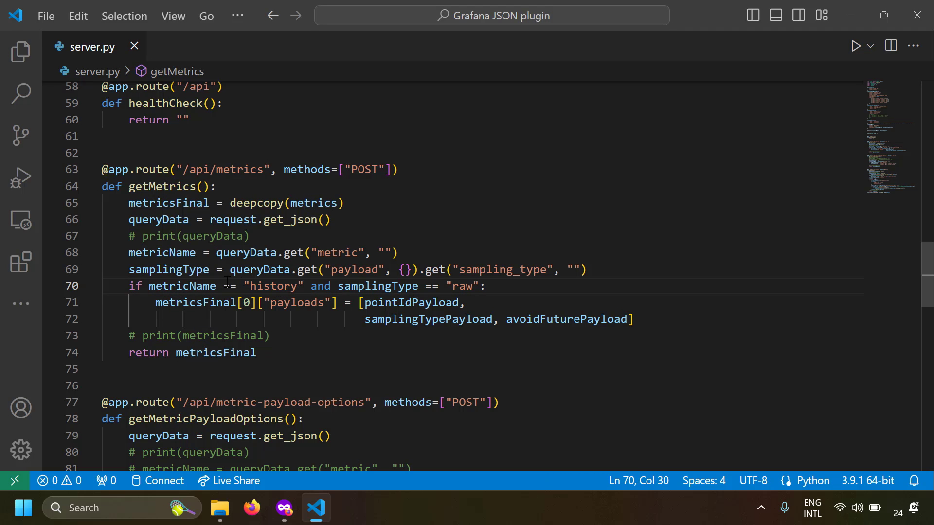
pyautogui.click(169, 270)
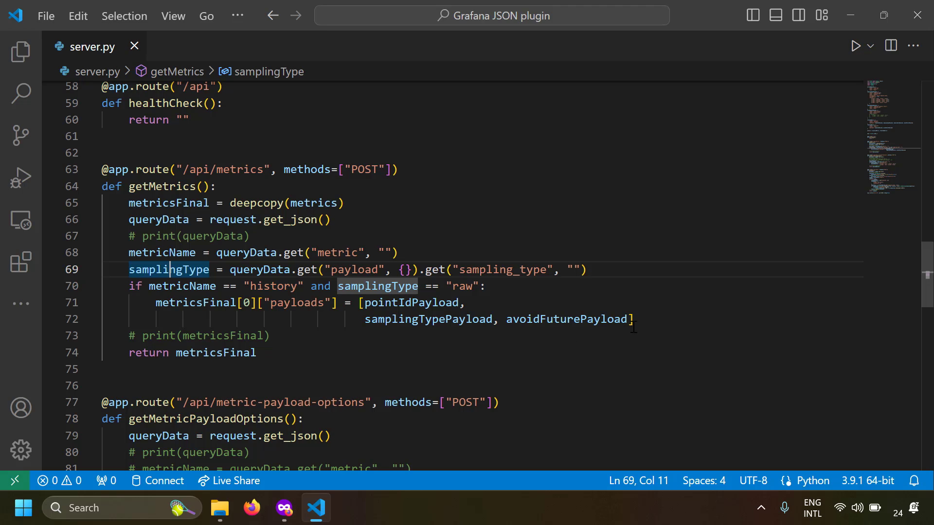
pyautogui.moveTo(632, 320); pyautogui.dragTo(103, 286)
# - Switch to the Grafana panel in the browser, try the Realtime metric on the test1 query, and restore History
pyautogui.hotkey('alt', 'Tab')
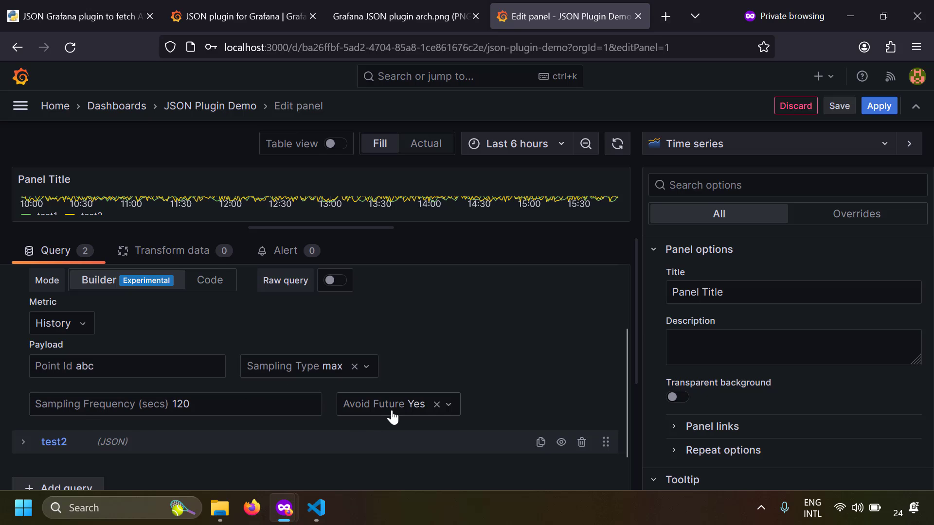
pyautogui.click(62, 330)
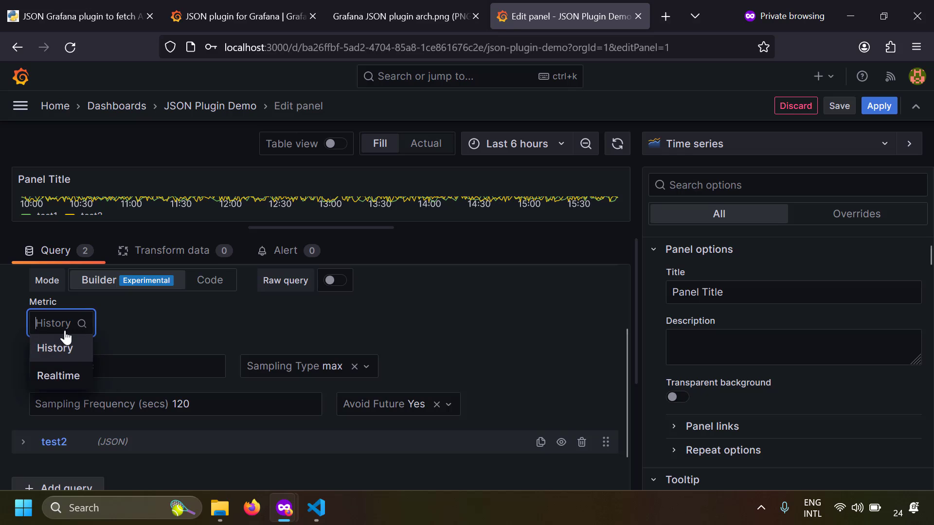
pyautogui.click(64, 373)
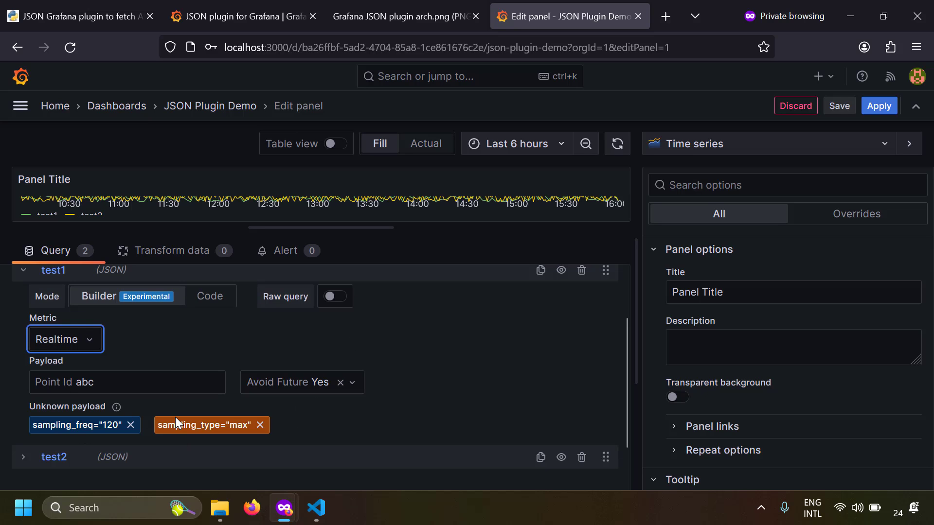
pyautogui.click(80, 343)
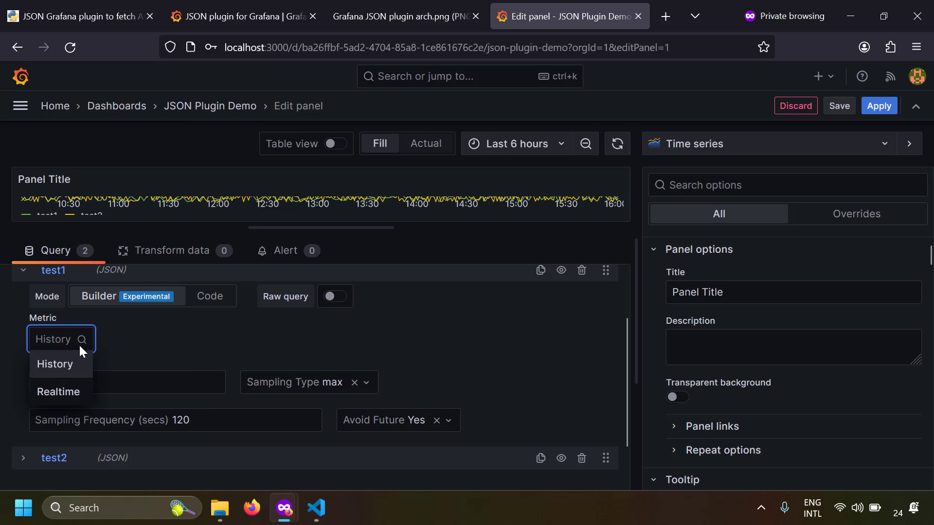
pyautogui.click(71, 375)
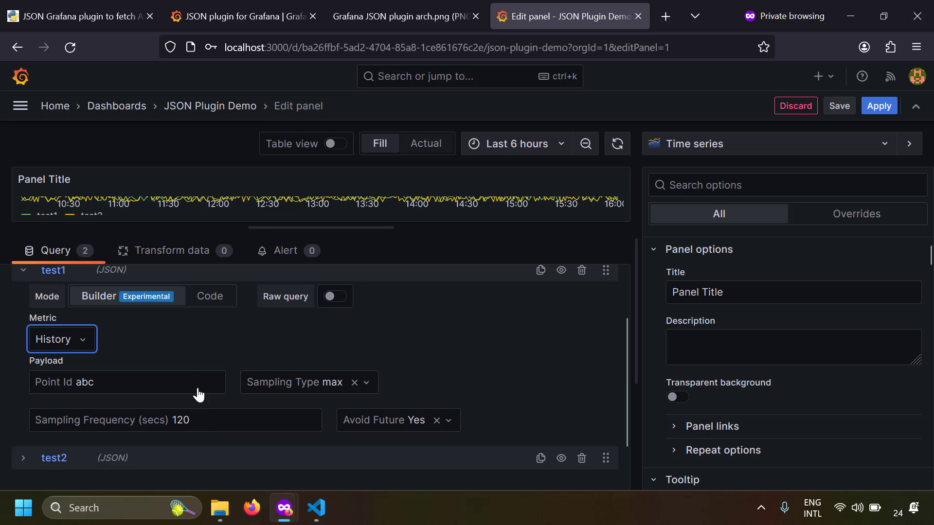
# - Examine getMetricPayloadOptions and its avoid_future branch in server.py, and list the matching Avoid Future options for test1 in Grafana
pyautogui.hotkey('alt', 'Tab')
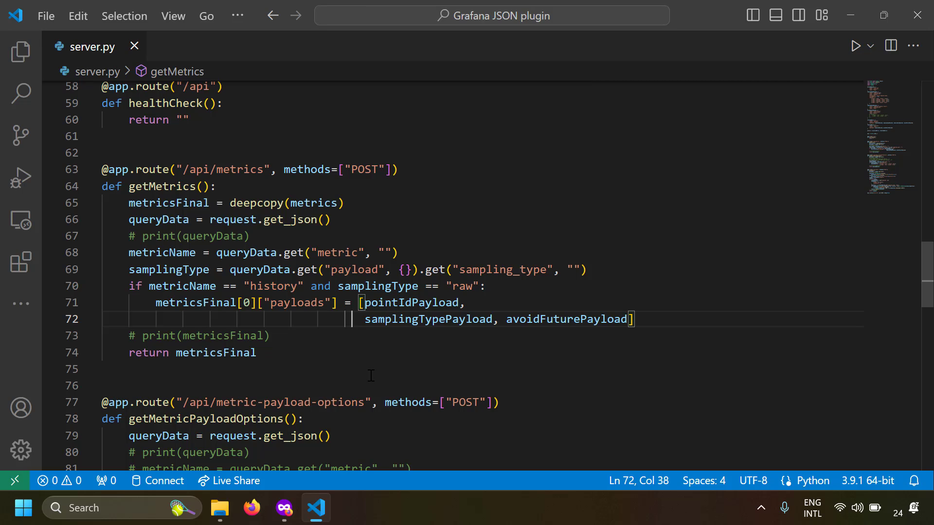
pyautogui.scroll(-5, 371, 376)
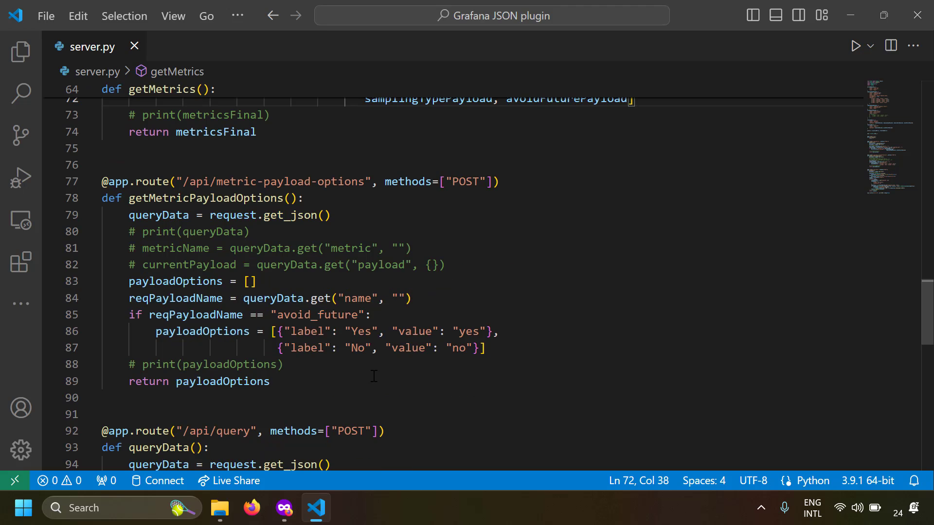
pyautogui.doubleClick(214, 181)
pyautogui.moveTo(268, 182); pyautogui.dragTo(366, 182)
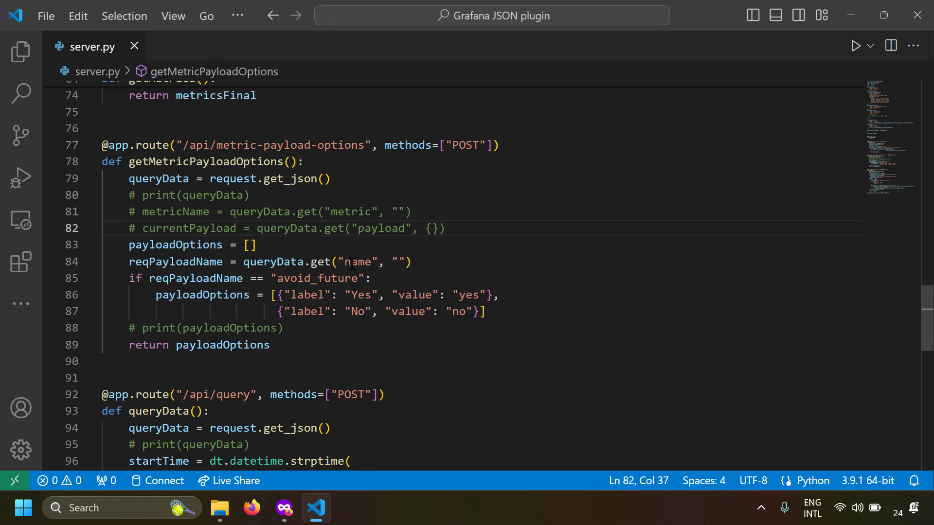
pyautogui.click(346, 265)
pyautogui.scroll(-1, 343, 268)
pyautogui.moveTo(357, 279); pyautogui.dragTo(271, 279)
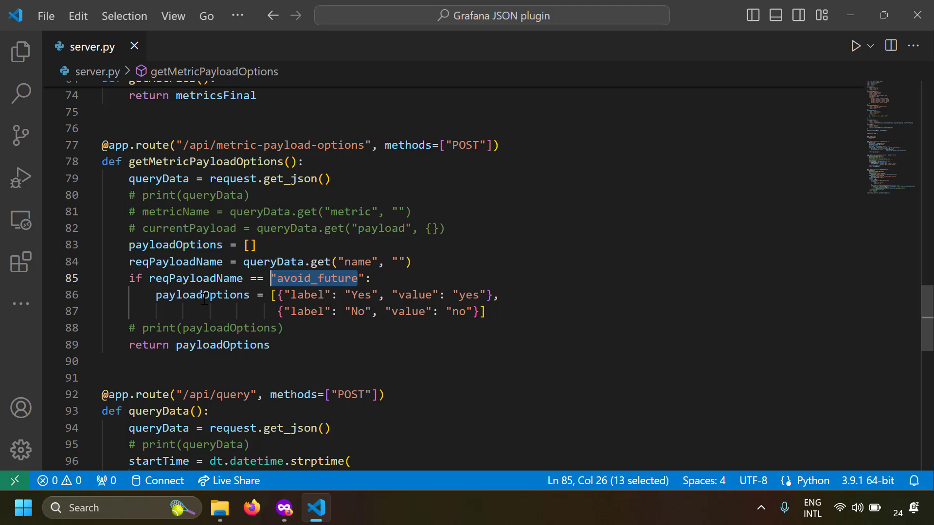
pyautogui.moveTo(189, 294); pyautogui.dragTo(488, 311)
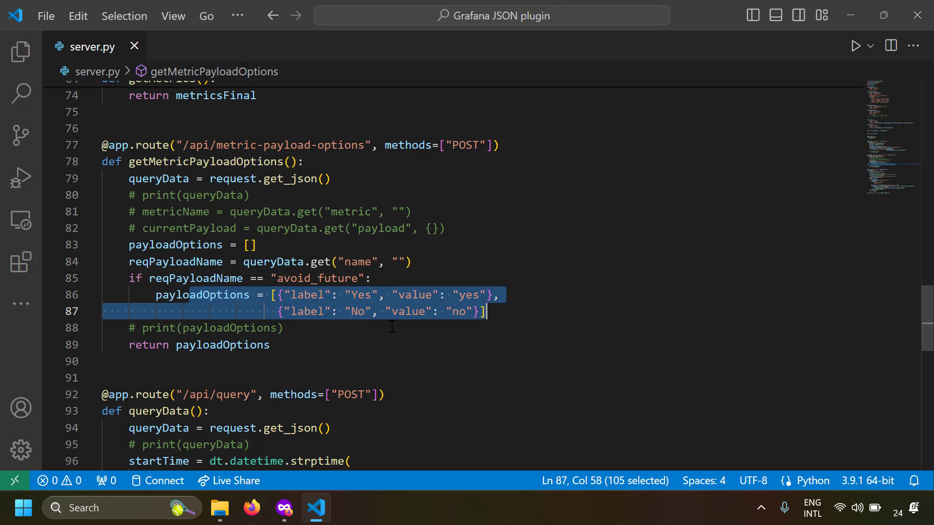
pyautogui.click(252, 345)
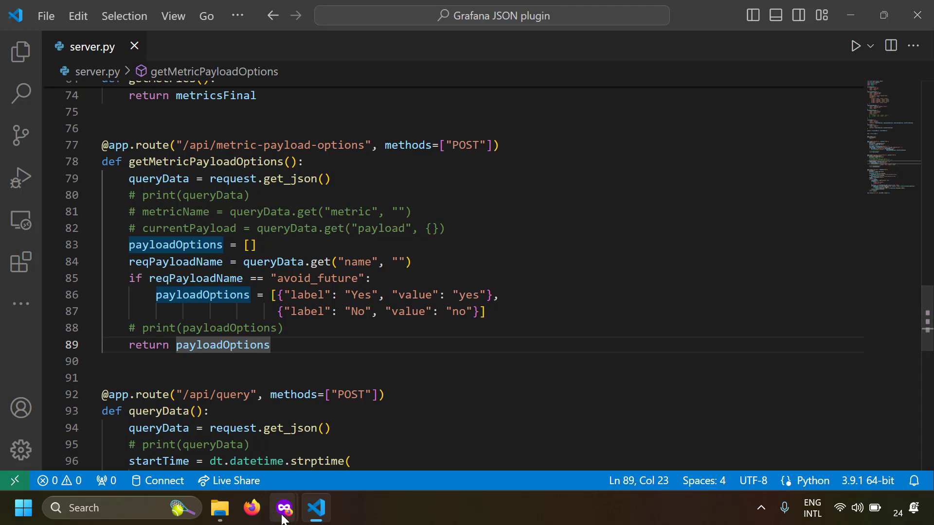
pyautogui.hotkey('alt', 'Tab')
pyautogui.click(411, 383)
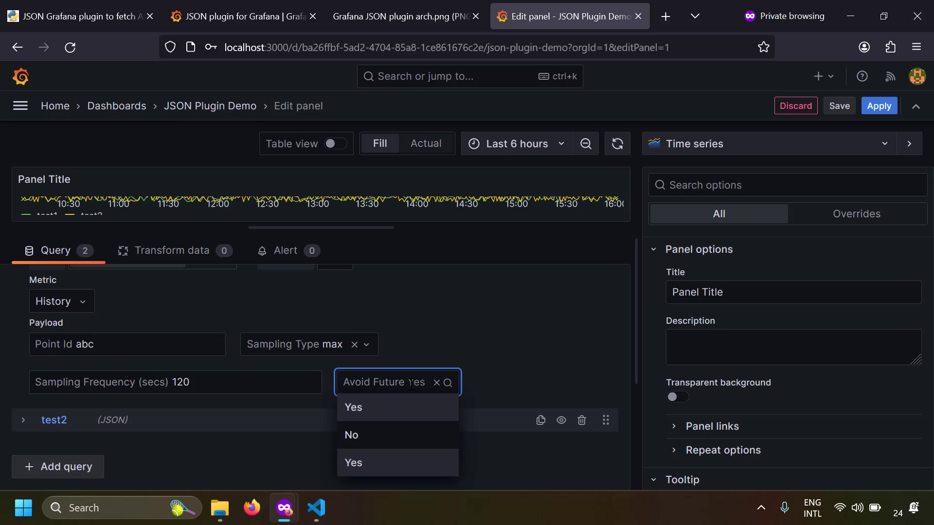
# - Back in server.py, examine how queryData parses the from and to times, reads the targets, and gets each target's payload
pyautogui.hotkey('alt', 'Tab')
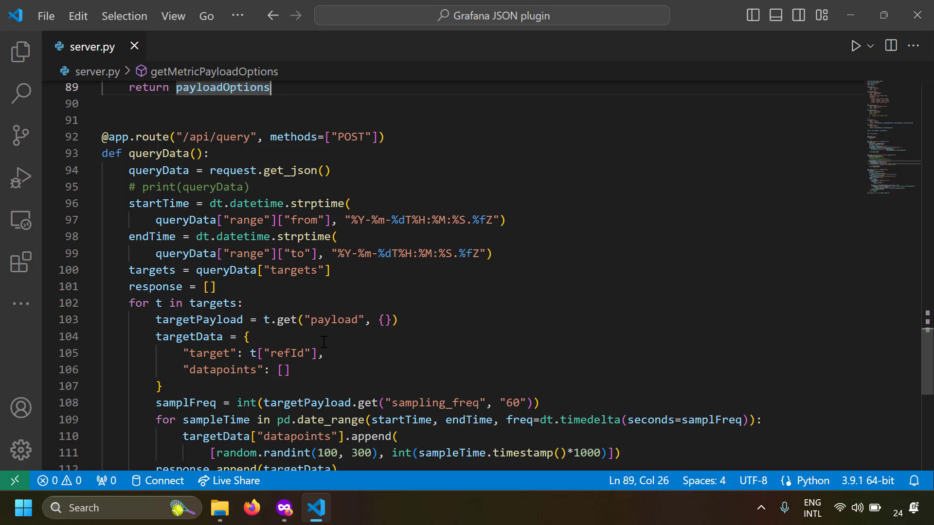
pyautogui.moveTo(186, 205); pyautogui.dragTo(492, 256)
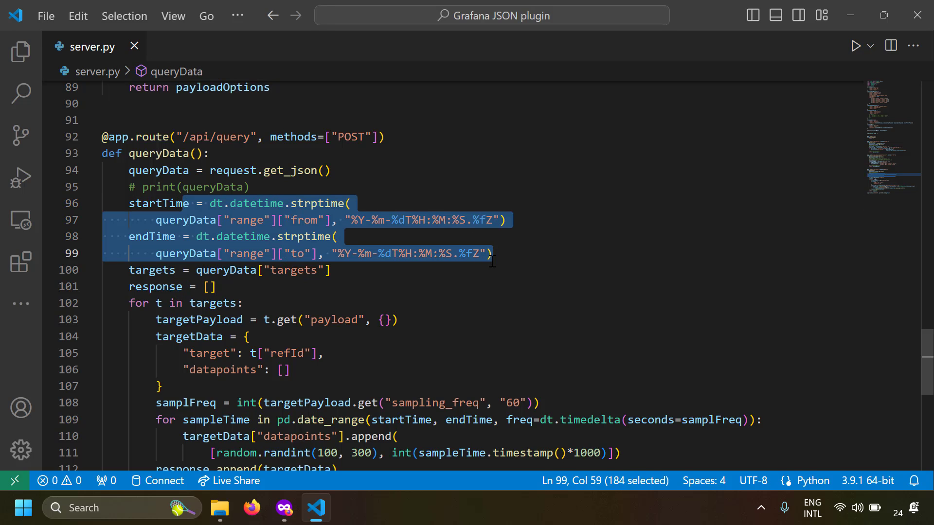
pyautogui.scroll(-1, 244, 304)
pyautogui.moveTo(163, 234); pyautogui.dragTo(352, 242)
pyautogui.scroll(-1, 353, 242)
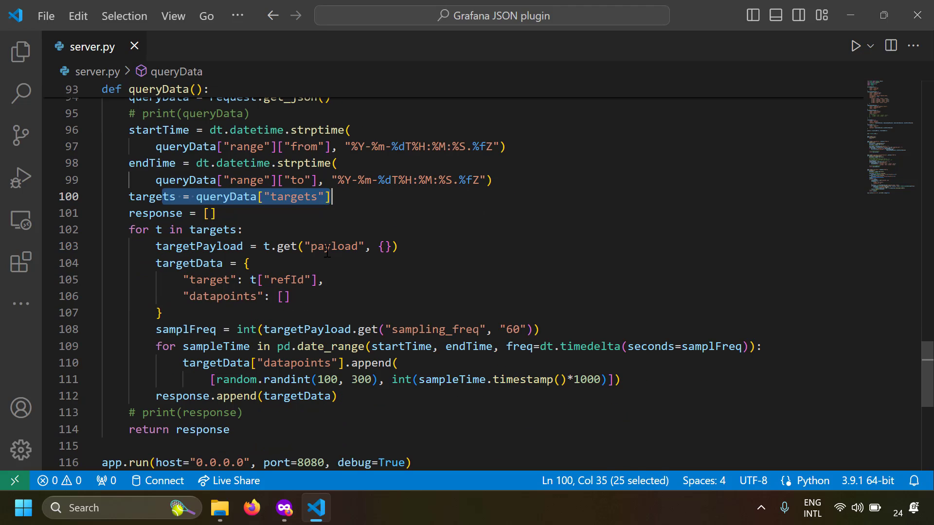
pyautogui.moveTo(176, 246); pyautogui.dragTo(418, 263)
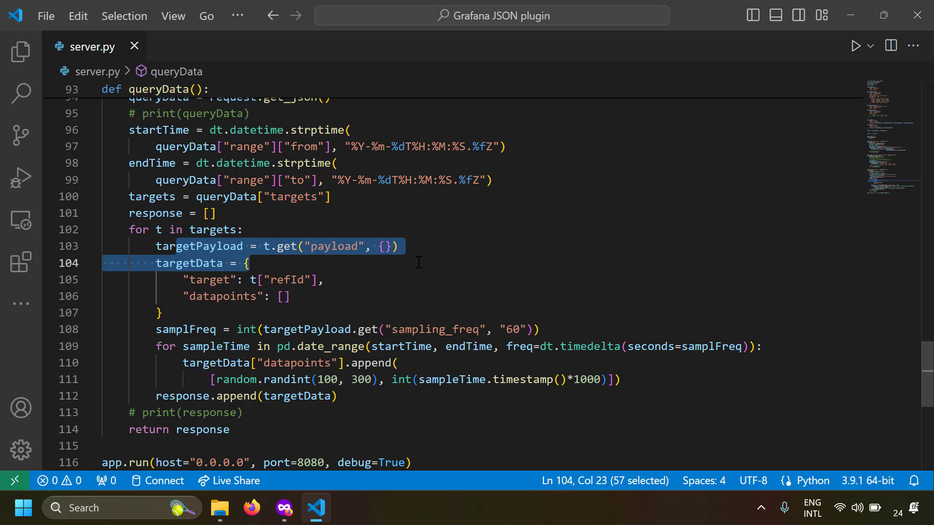
pyautogui.scroll(-1, 419, 263)
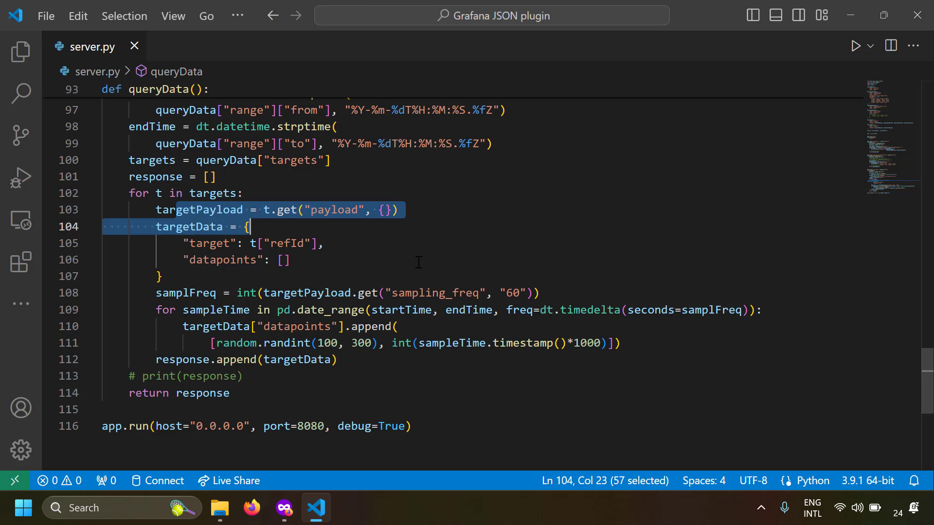
# - Examine how queryData appends random values with timestamps to datapoints and returns the response
pyautogui.click(292, 376)
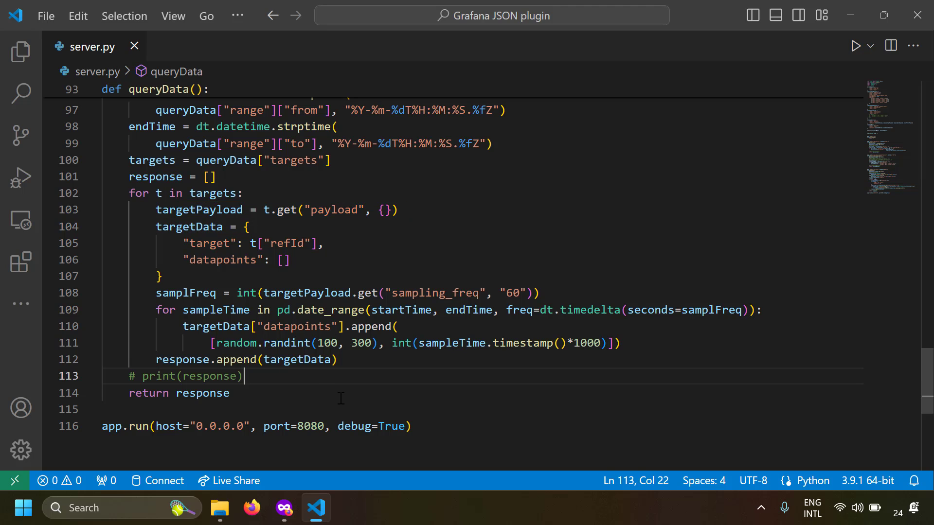
pyautogui.doubleClick(296, 326)
pyautogui.scroll(-1, 297, 326)
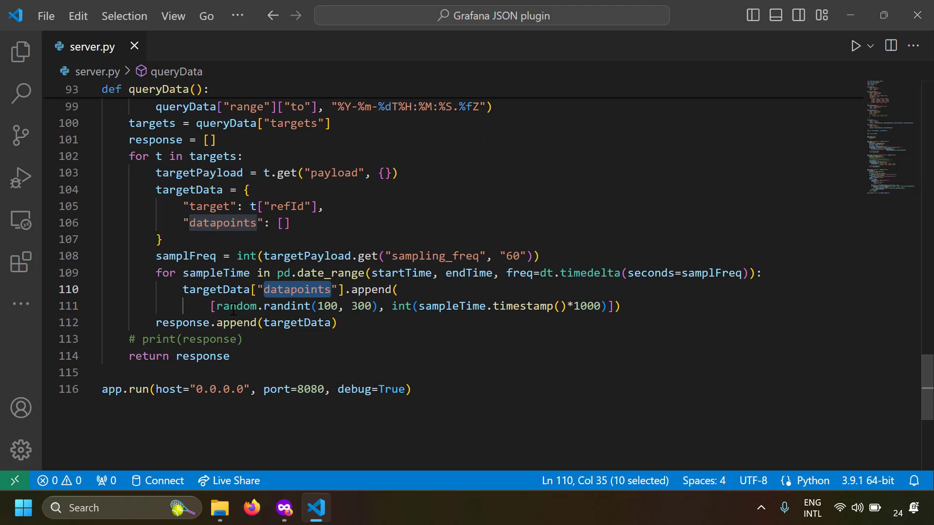
pyautogui.moveTo(233, 310)
pyautogui.moveTo(234, 310); pyautogui.dragTo(602, 306)
pyautogui.moveTo(253, 356); pyautogui.dragTo(240, 346)
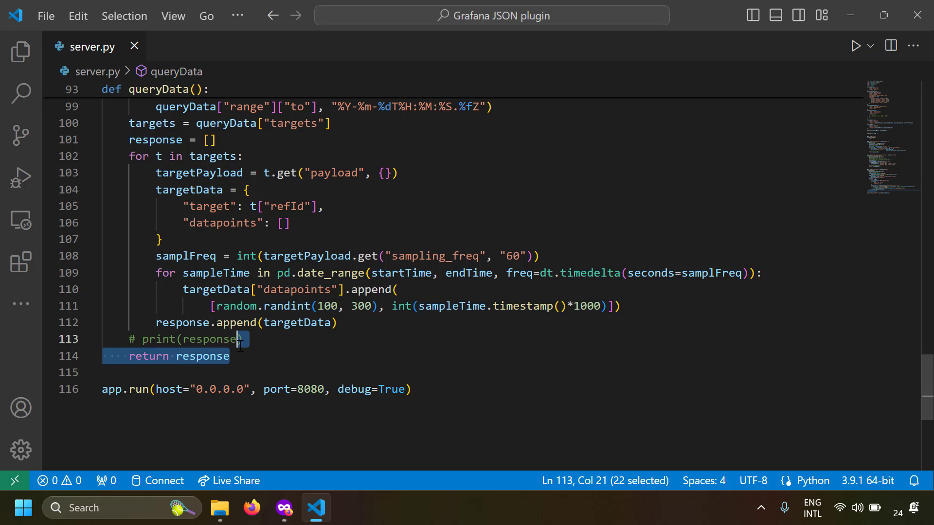
# - Highlight the code building each target's data in queryData, and relate it to the test1 and test2 series in Grafana's graph
pyautogui.click(451, 353)
pyautogui.moveTo(317, 371); pyautogui.dragTo(100, 189)
pyautogui.hotkey('alt', 'Tab')
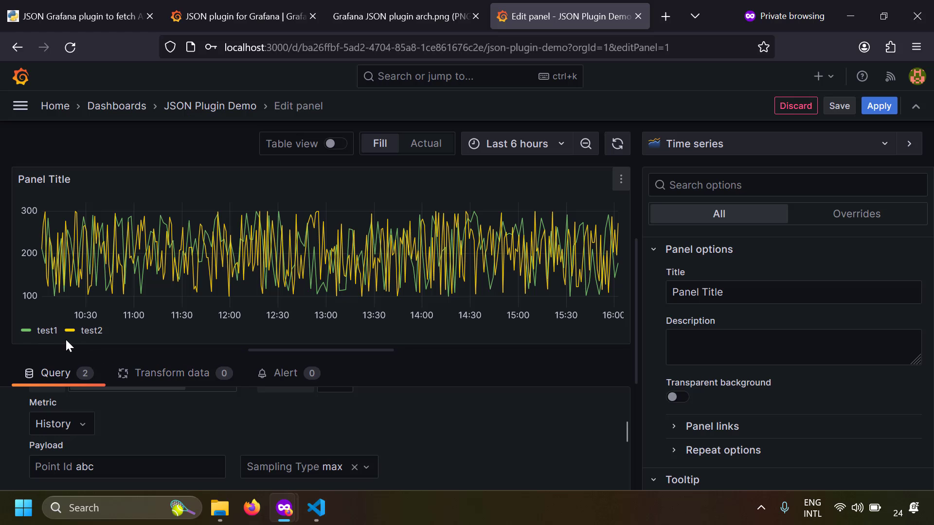
# - In server.py, highlight the "target" key and its t["refId"] value in queryData's targetData dictionary
pyautogui.hotkey('alt', 'Tab')
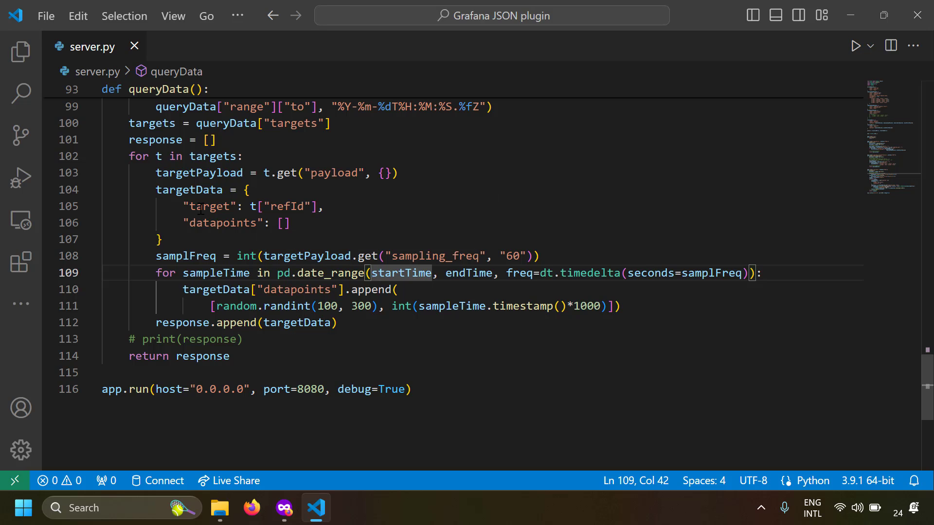
pyautogui.click(245, 206)
pyautogui.moveTo(248, 207); pyautogui.dragTo(322, 207)
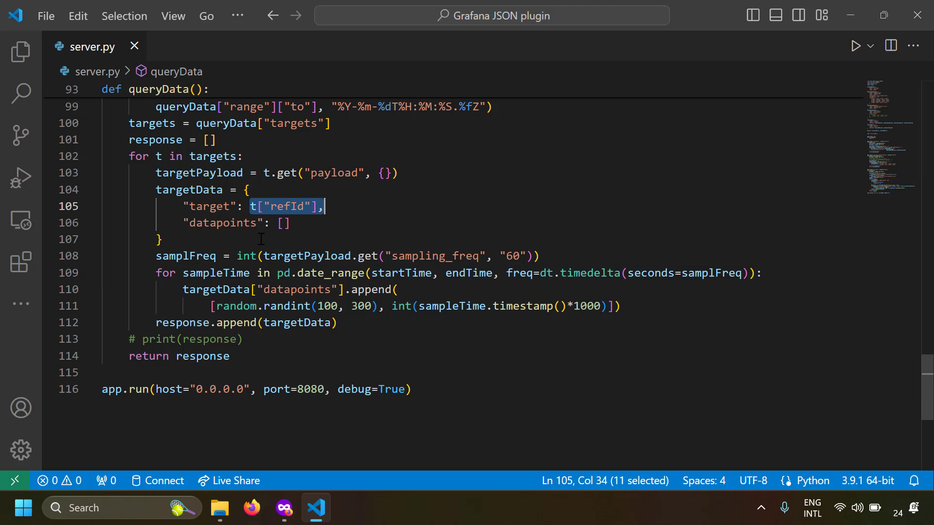
pyautogui.press('Home')
pyautogui.moveTo(183, 207); pyautogui.dragTo(238, 208)
# - Switch to Grafana and rename the panel's test1 query to data1
pyautogui.hotkey('alt', 'Tab')
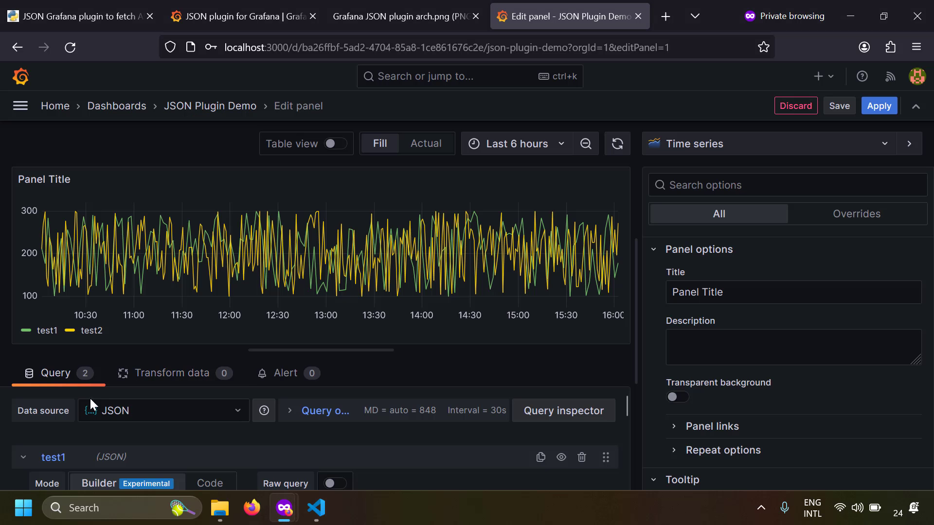
pyautogui.click(52, 459)
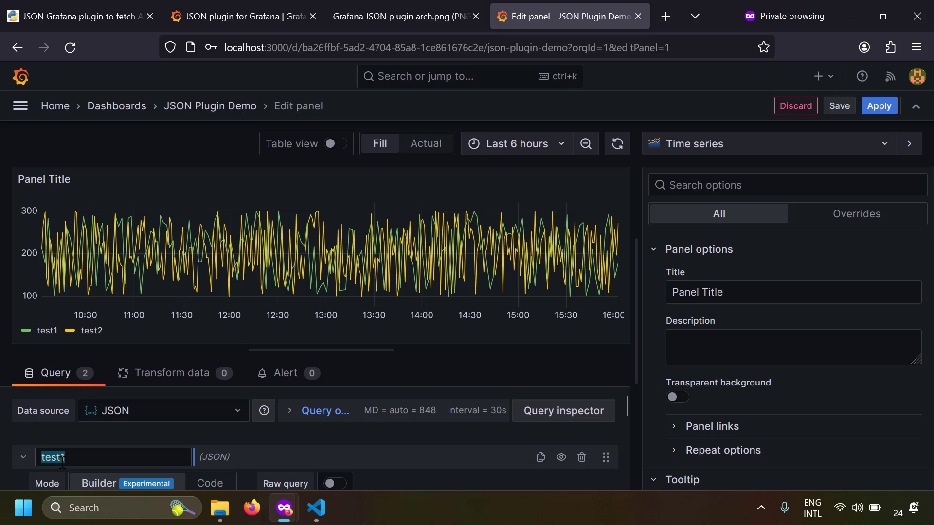
pyautogui.write('data1')
pyautogui.press('Return')
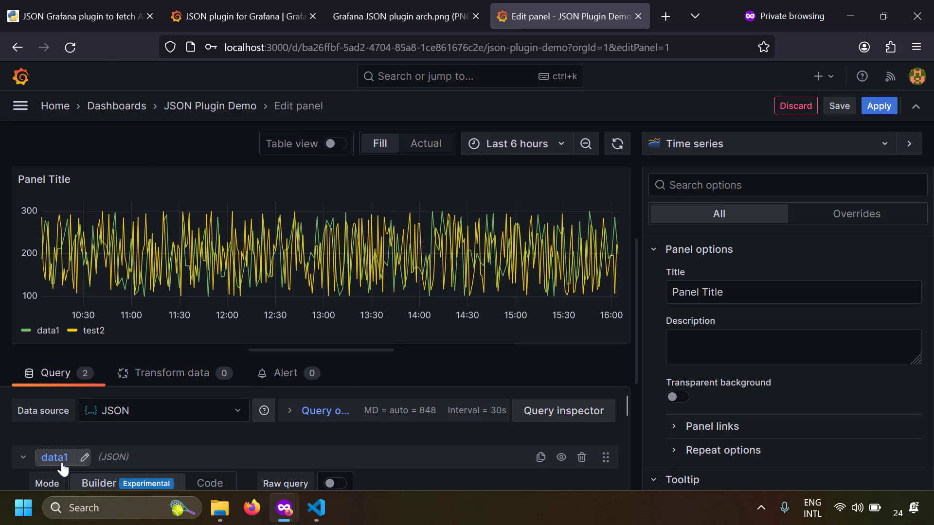
# - View the JSON plugin architecture diagram, and highlight the four required backend endpoints in the plugin's API documentation
pyautogui.hotkey('alt', 'Tab')
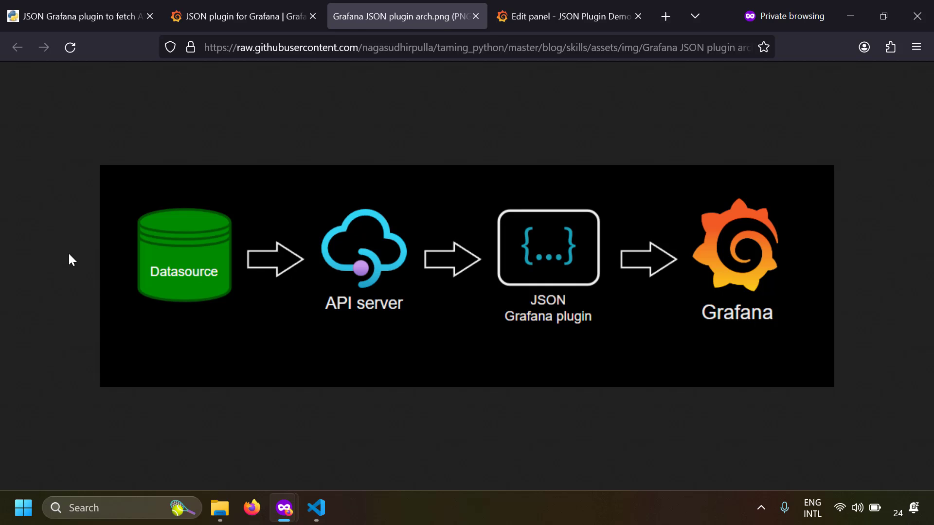
pyautogui.hotkey('ctrl', 'shift', 'Tab')
pyautogui.moveTo(289, 201)
pyautogui.mouseDown()
pyautogui.moveTo(404, 237)
pyautogui.moveTo(536, 256)
pyautogui.mouseUp()
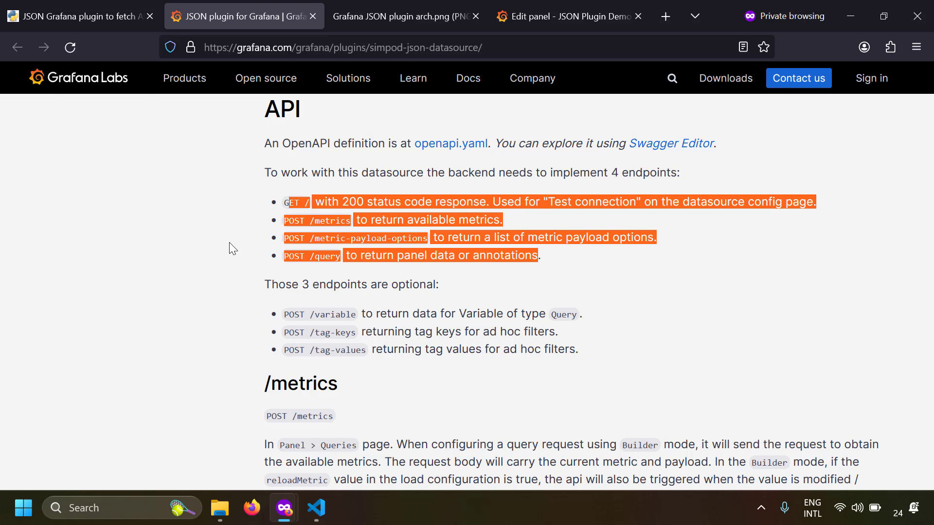
# - Review the Taming Python blog post from the architecture diagram through plugin installation and the endpoint formats to the References section
pyautogui.hotkey('ctrl', 'shift', 'Tab')
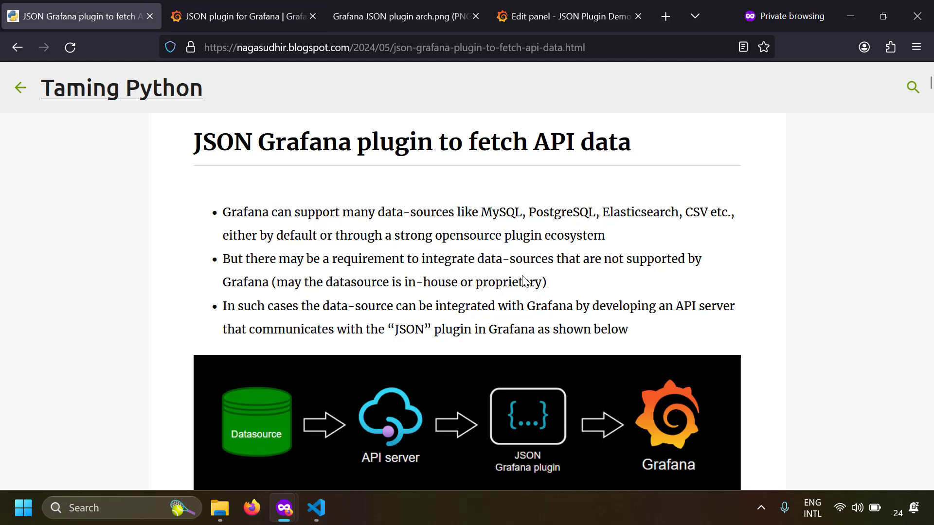
pyautogui.scroll(-3, 532, 345)
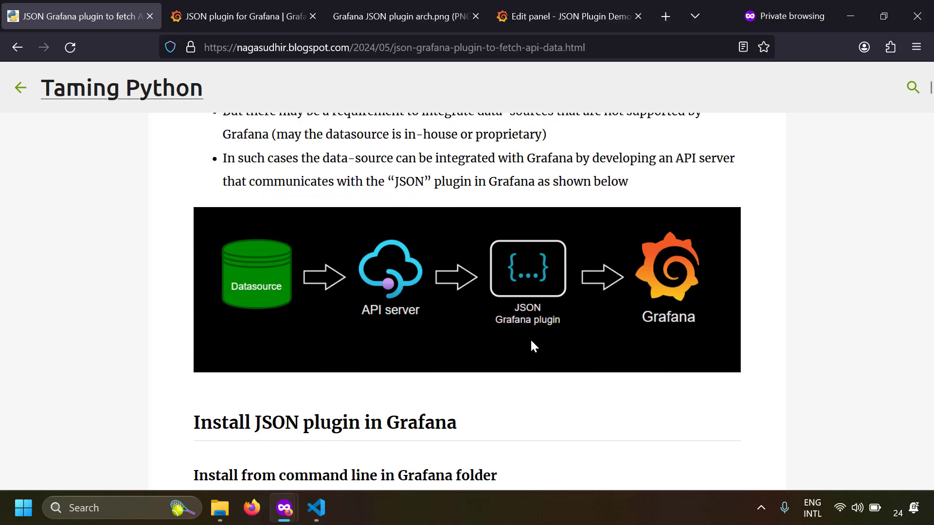
pyautogui.scroll(-10, 532, 346)
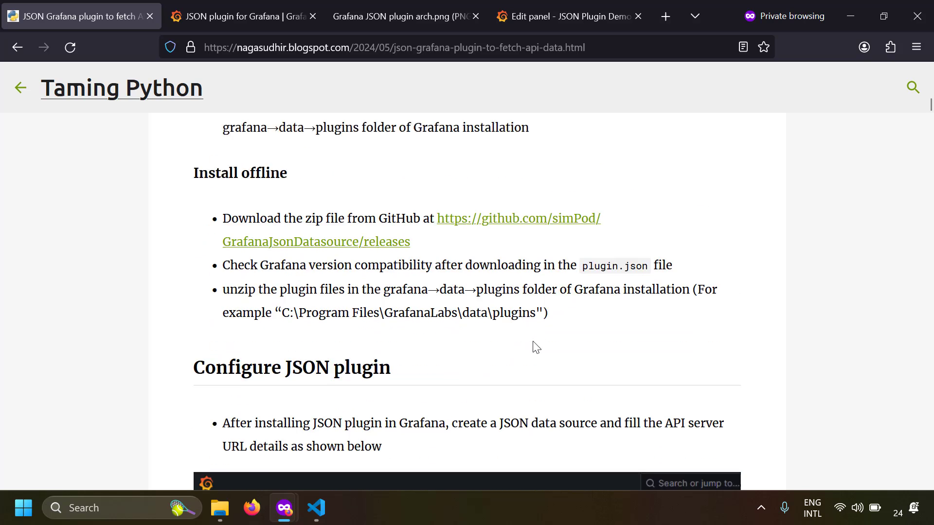
pyautogui.scroll(-15, 532, 347)
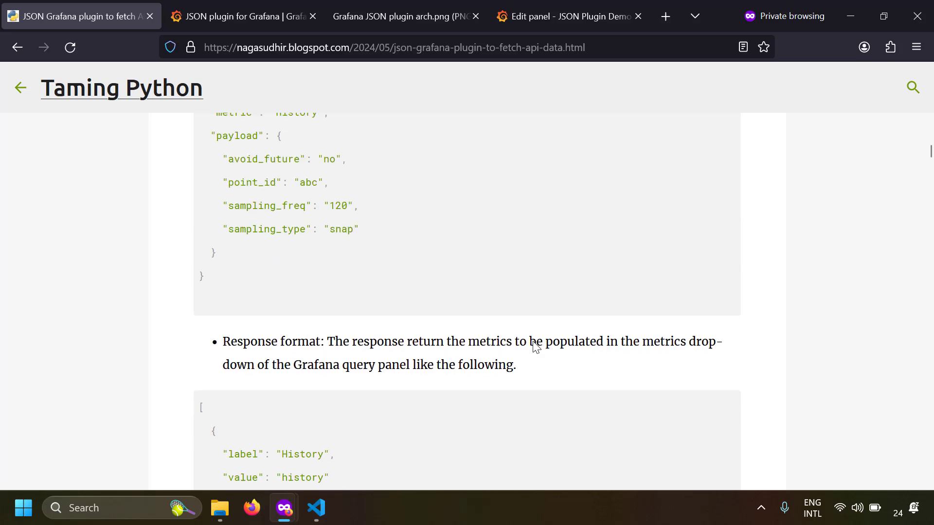
pyautogui.scroll(-12, 533, 341)
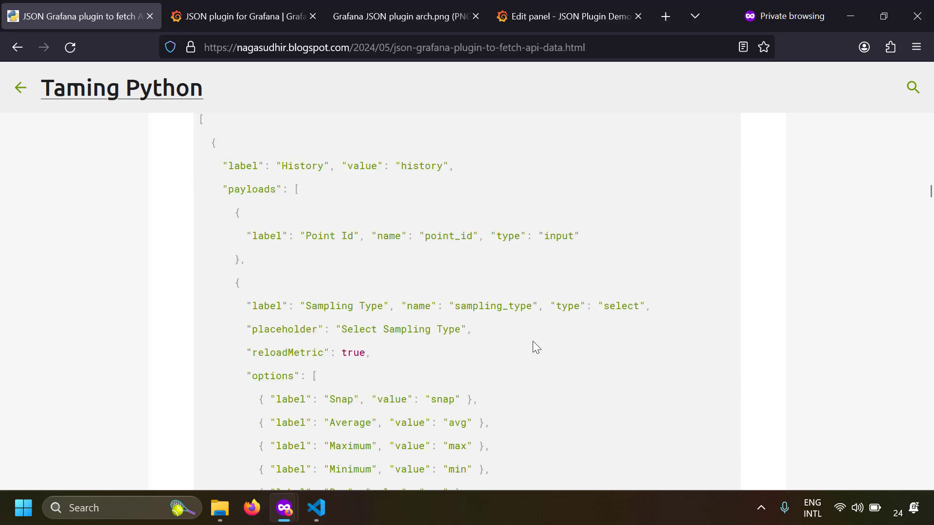
pyautogui.scroll(-15, 533, 343)
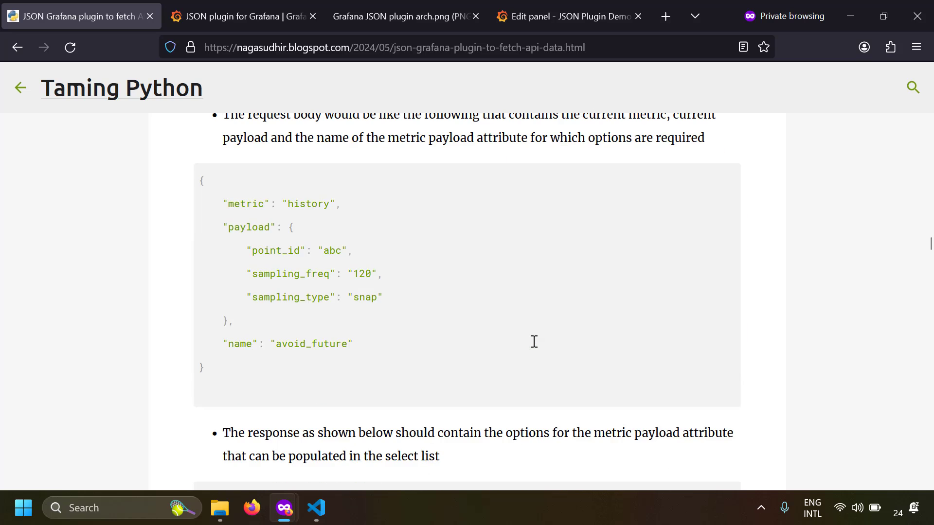
pyautogui.scroll(-15, 533, 340)
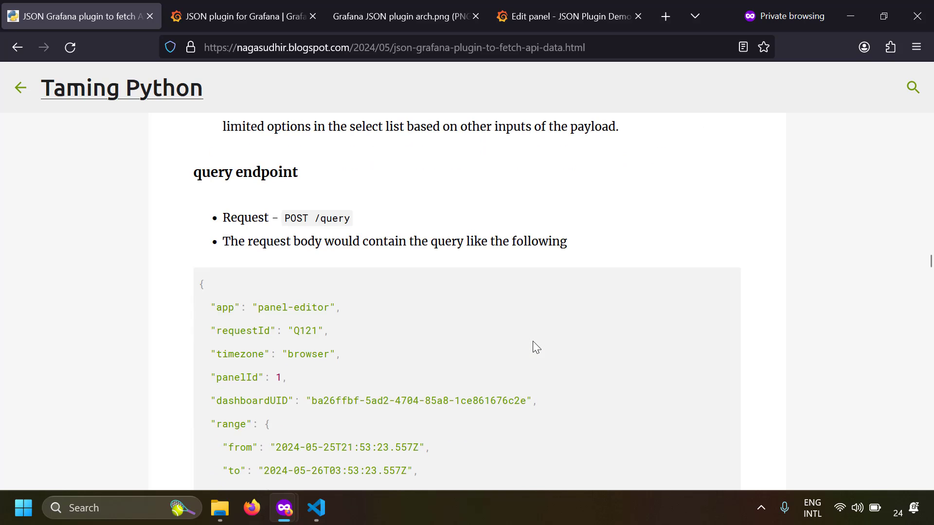
pyautogui.scroll(-10, 536, 347)
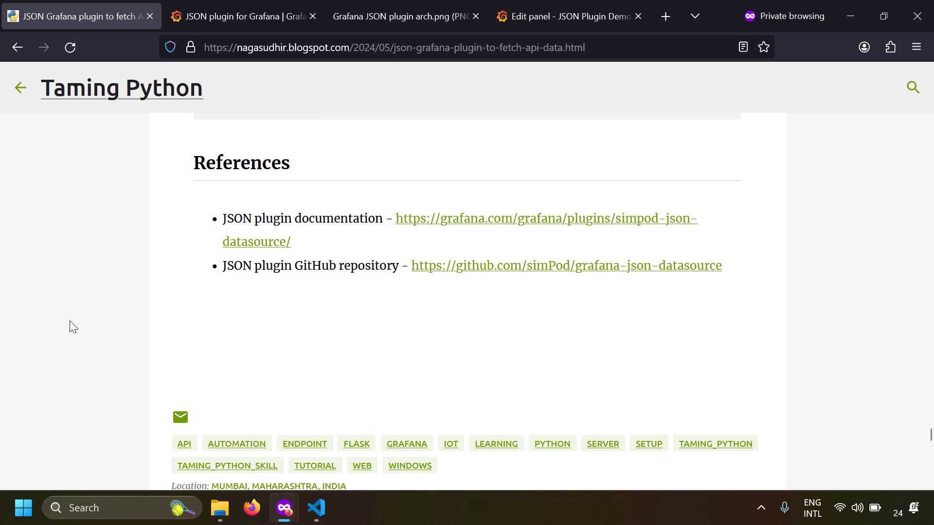
# - Look through the JSON plugin's page on grafana.com, and revisit queryData in server.py and the blog post's architecture diagram
pyautogui.hotkey('ctrl', 'Tab')
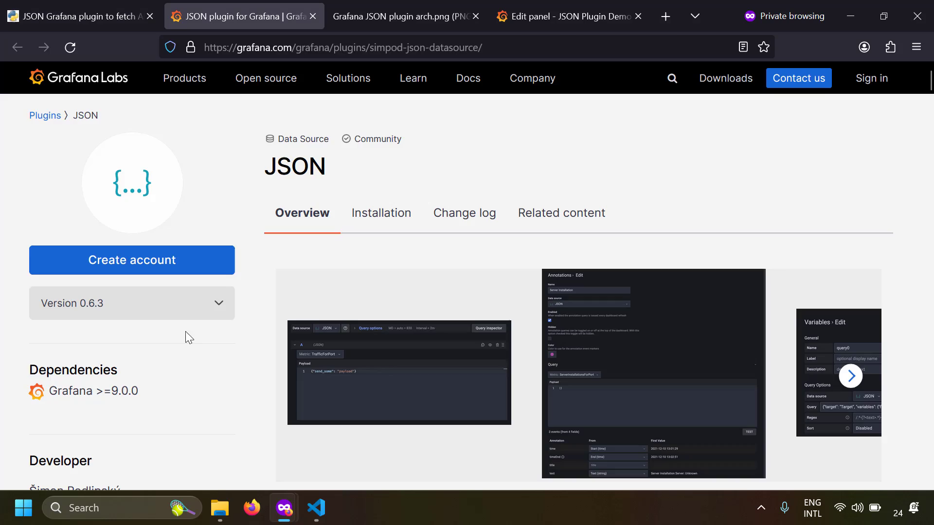
pyautogui.scroll(-15, 239, 322)
pyautogui.scroll(-15, 285, 341)
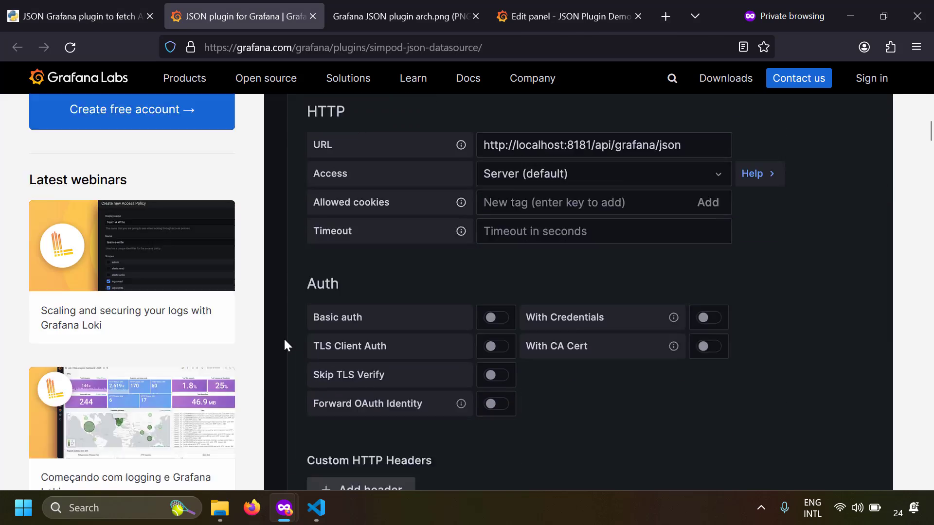
pyautogui.hotkey('alt', 'Tab')
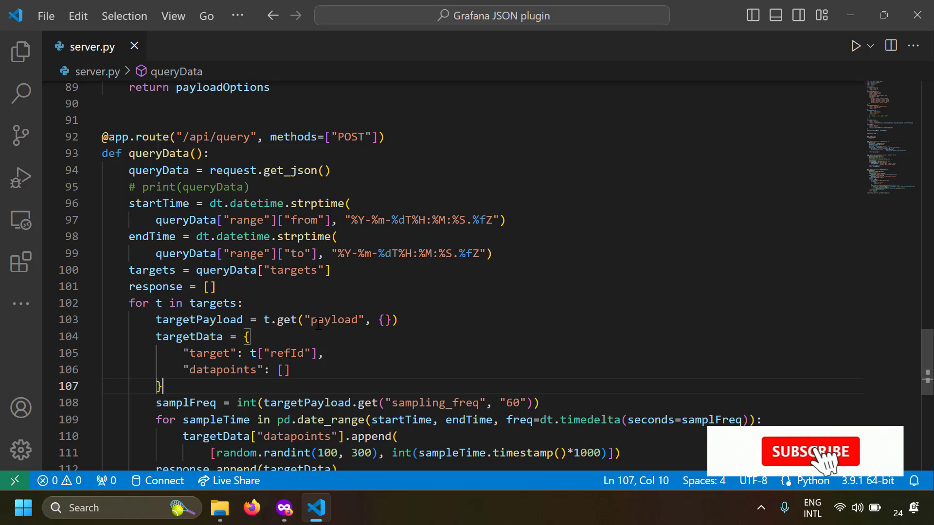
pyautogui.hotkey('alt', 'Tab')
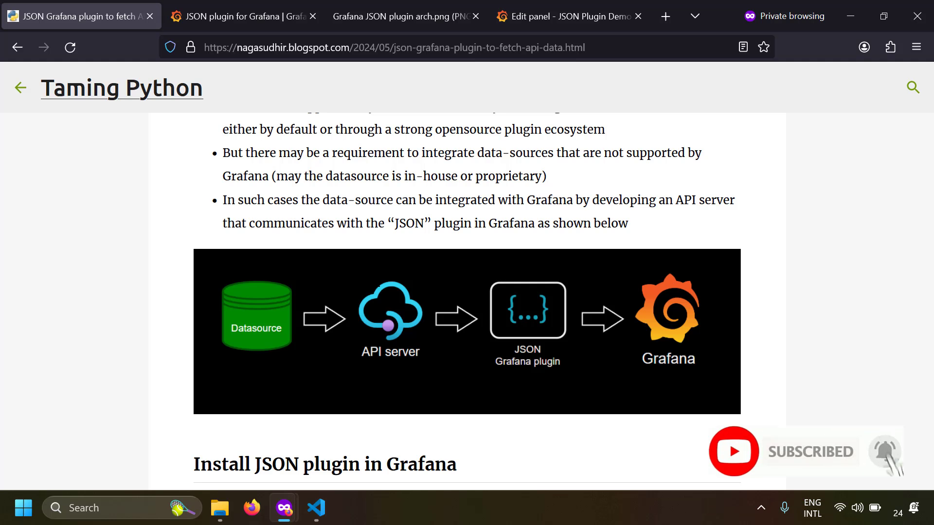